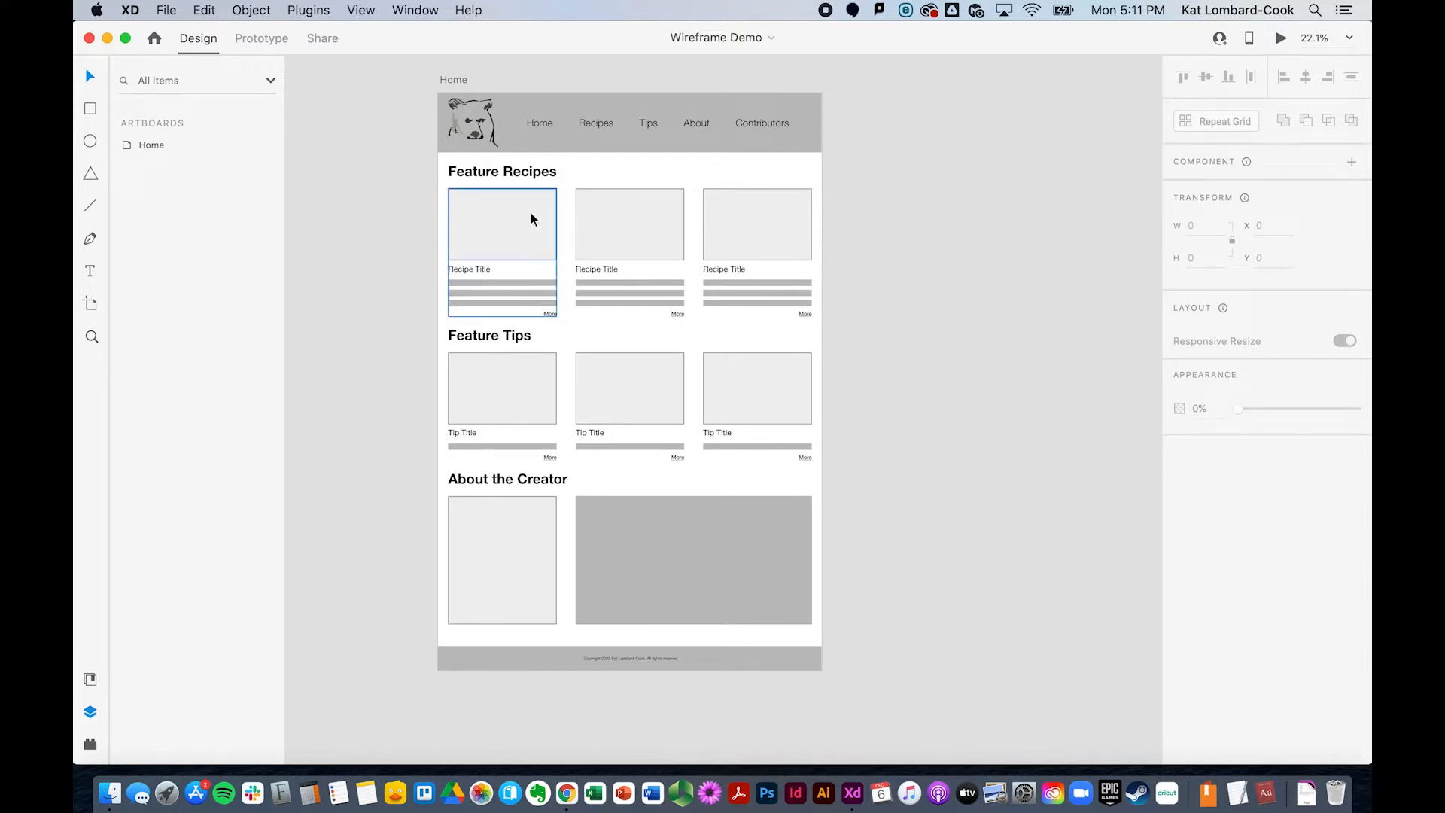
Duplicate the Home artboard and place the copy below and to the right of the original at X 2074, Y 3446
key("super+minus")
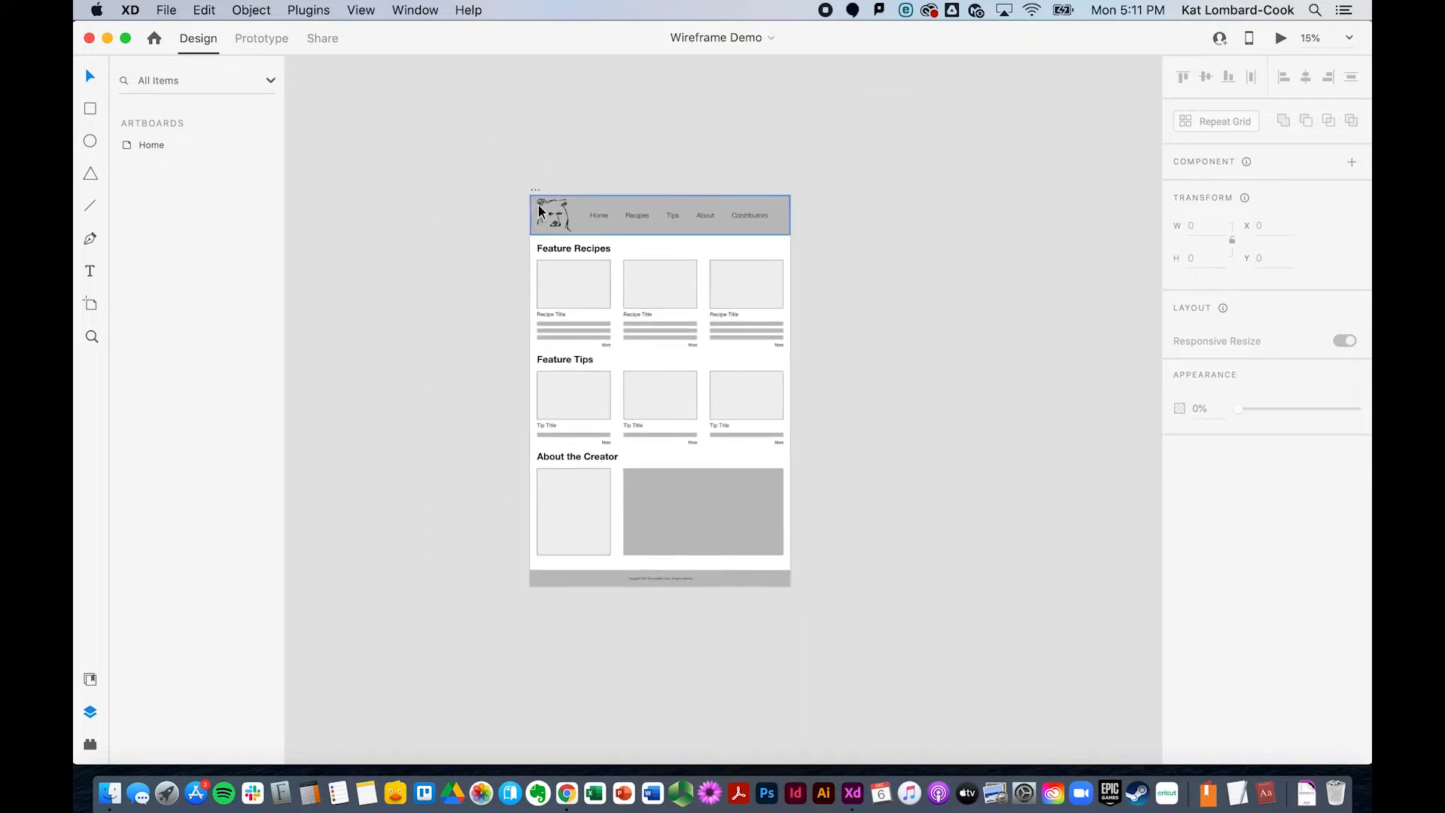
left_click(535, 189)
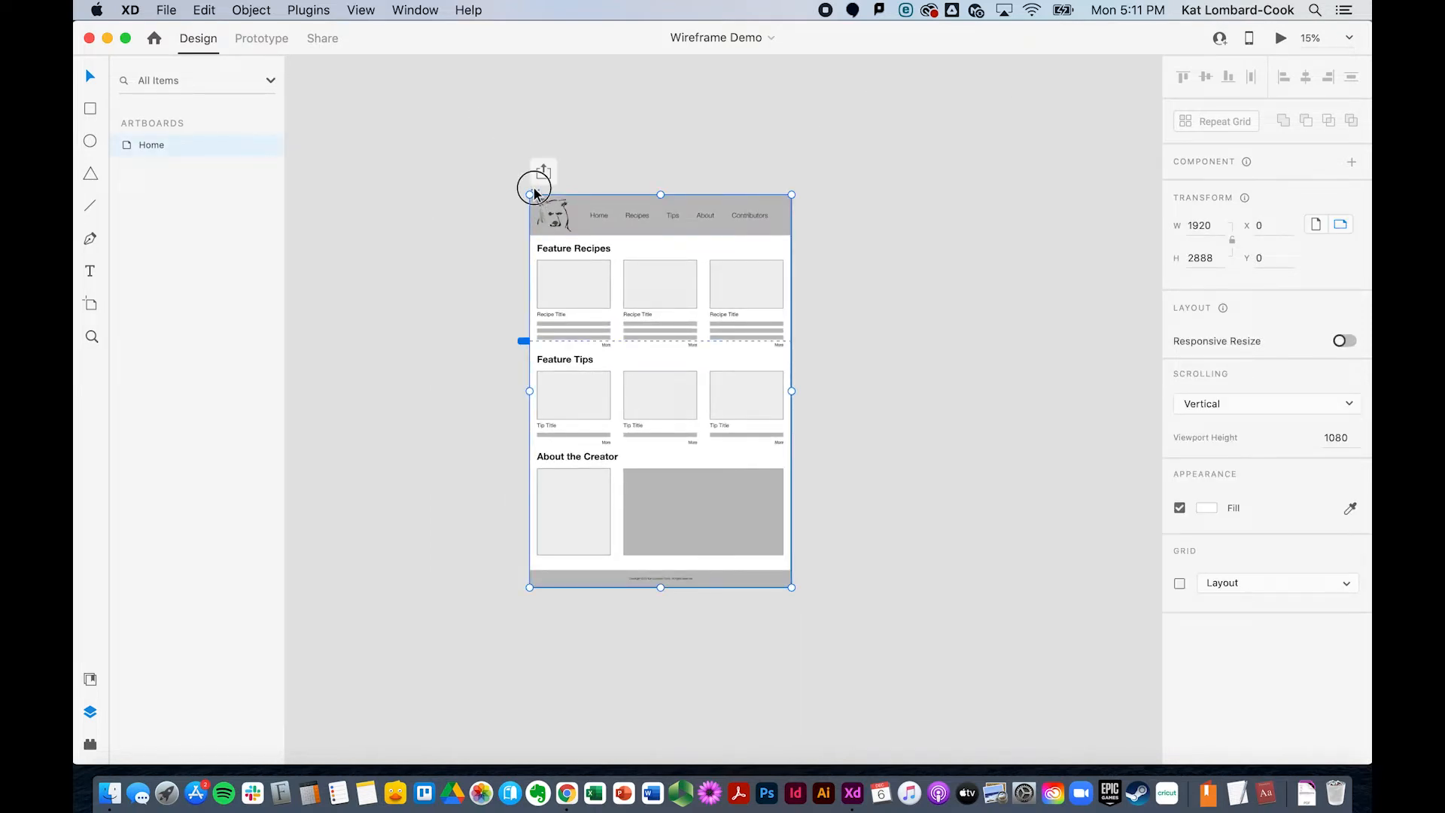
left_click_drag(536, 193, 817, 660)
scroll(817, 660, "down", 5)
scroll(816, 654, "down", 5)
scroll(817, 654, "right", 3)
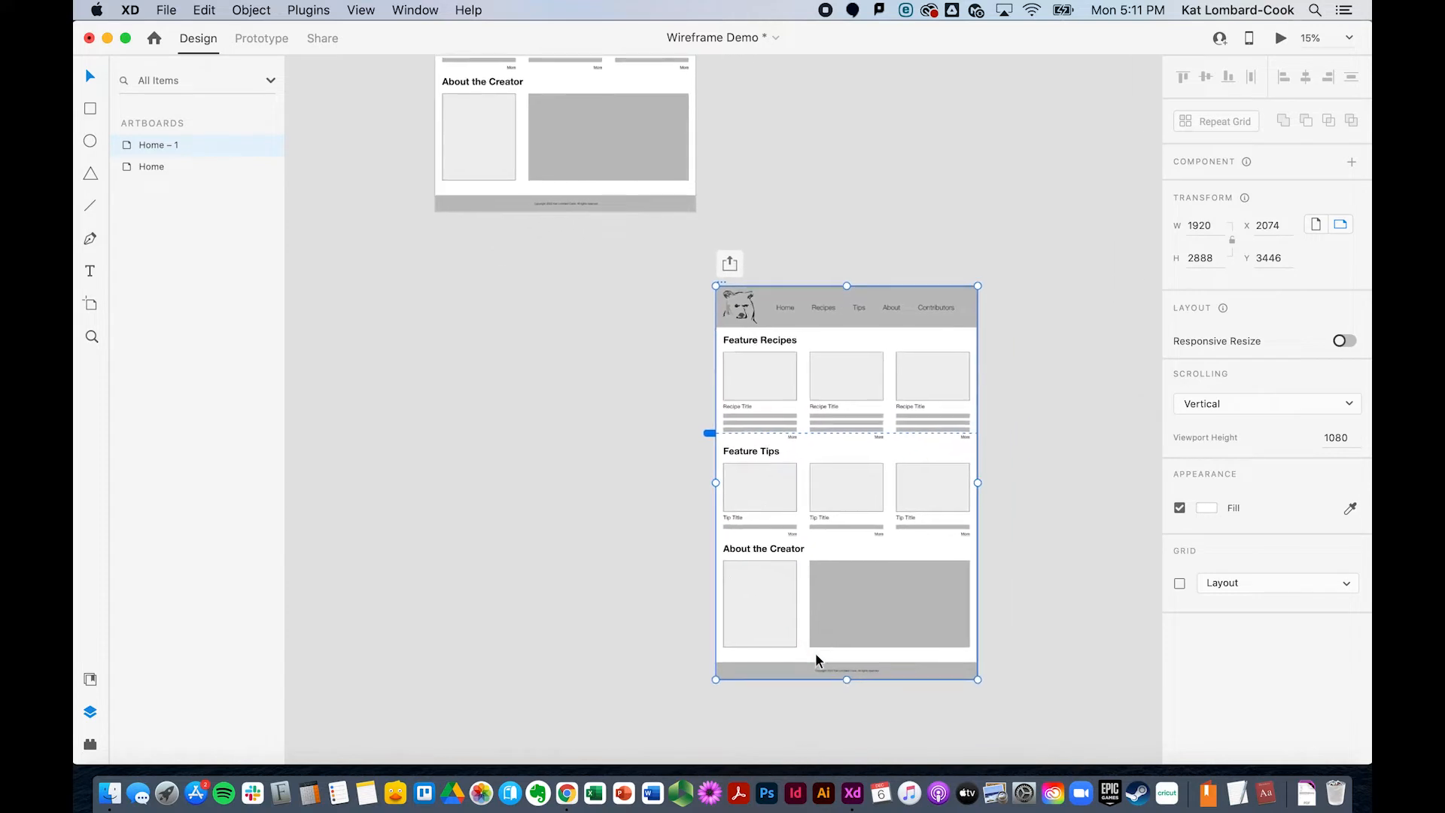
Move the duplicated artboard below and to the left of the original, at X -1920, Y 3352
left_click_drag(725, 281, 410, 298)
key("super+z")
left_click_drag(724, 283, 293, 294)
scroll(428, 399, "left", 5)
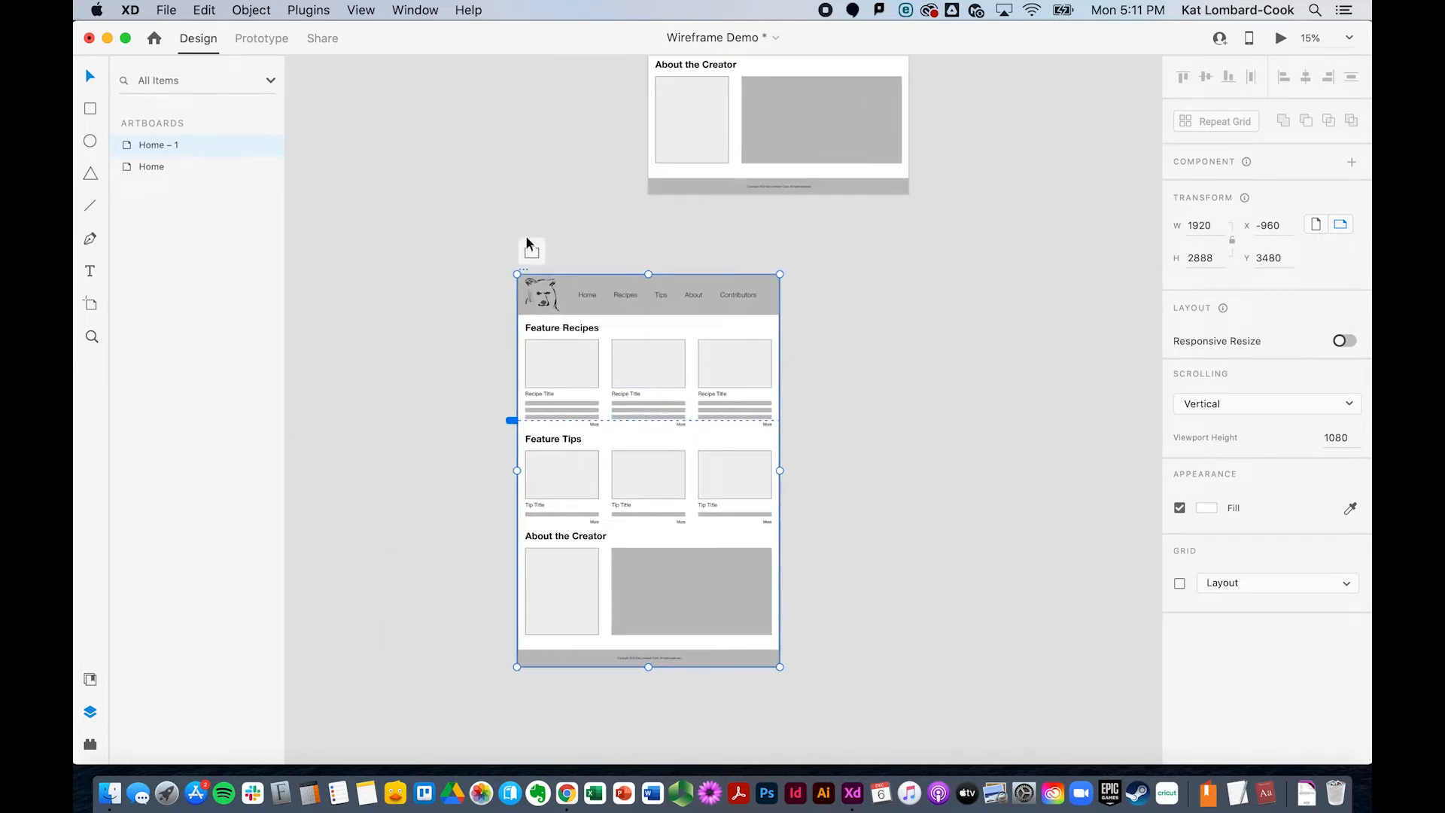
left_click_drag(522, 270, 393, 253)
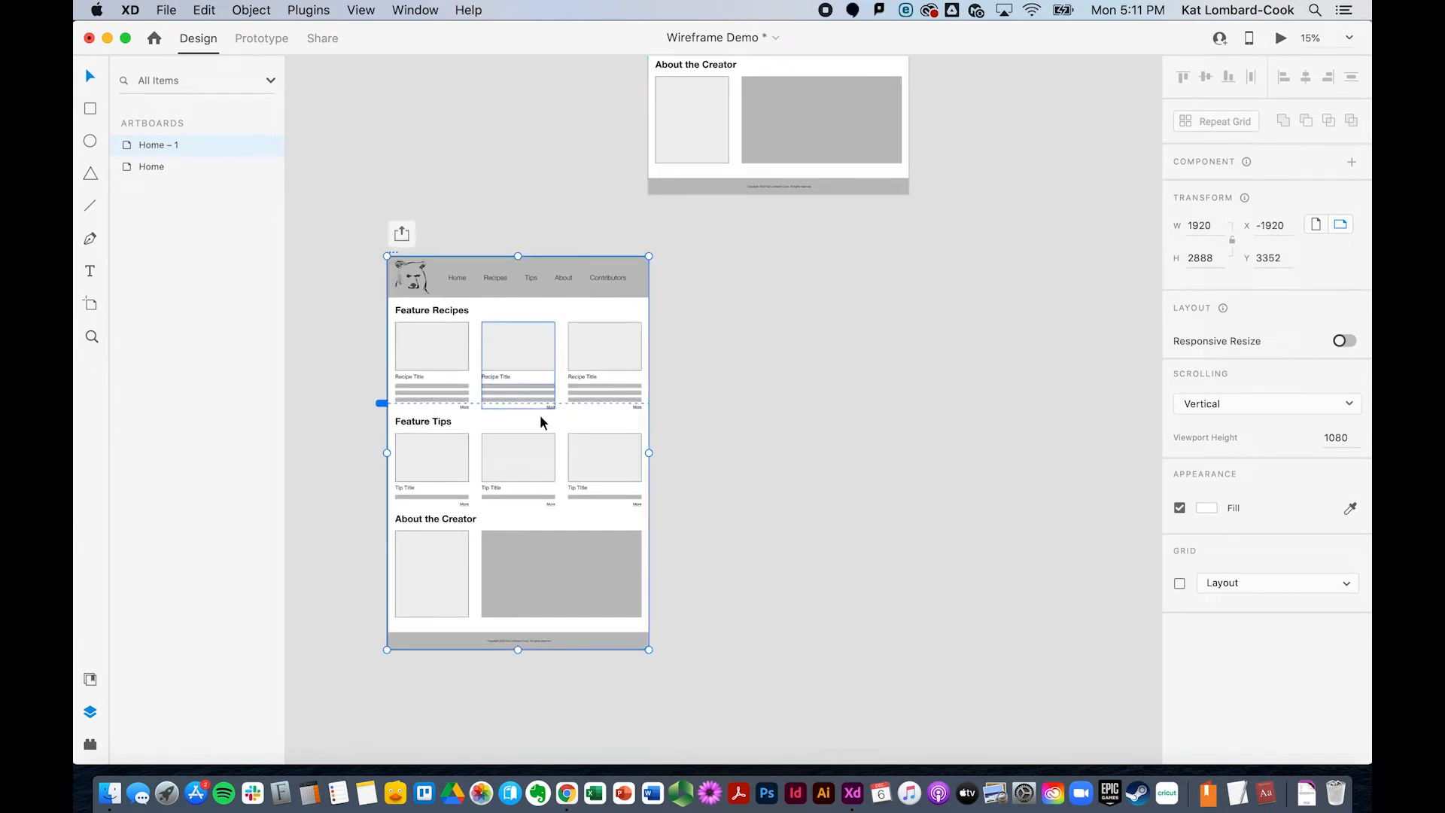
Rename the duplicated artboard as "Recipe Page"
left_click(698, 350)
key("super+equal")
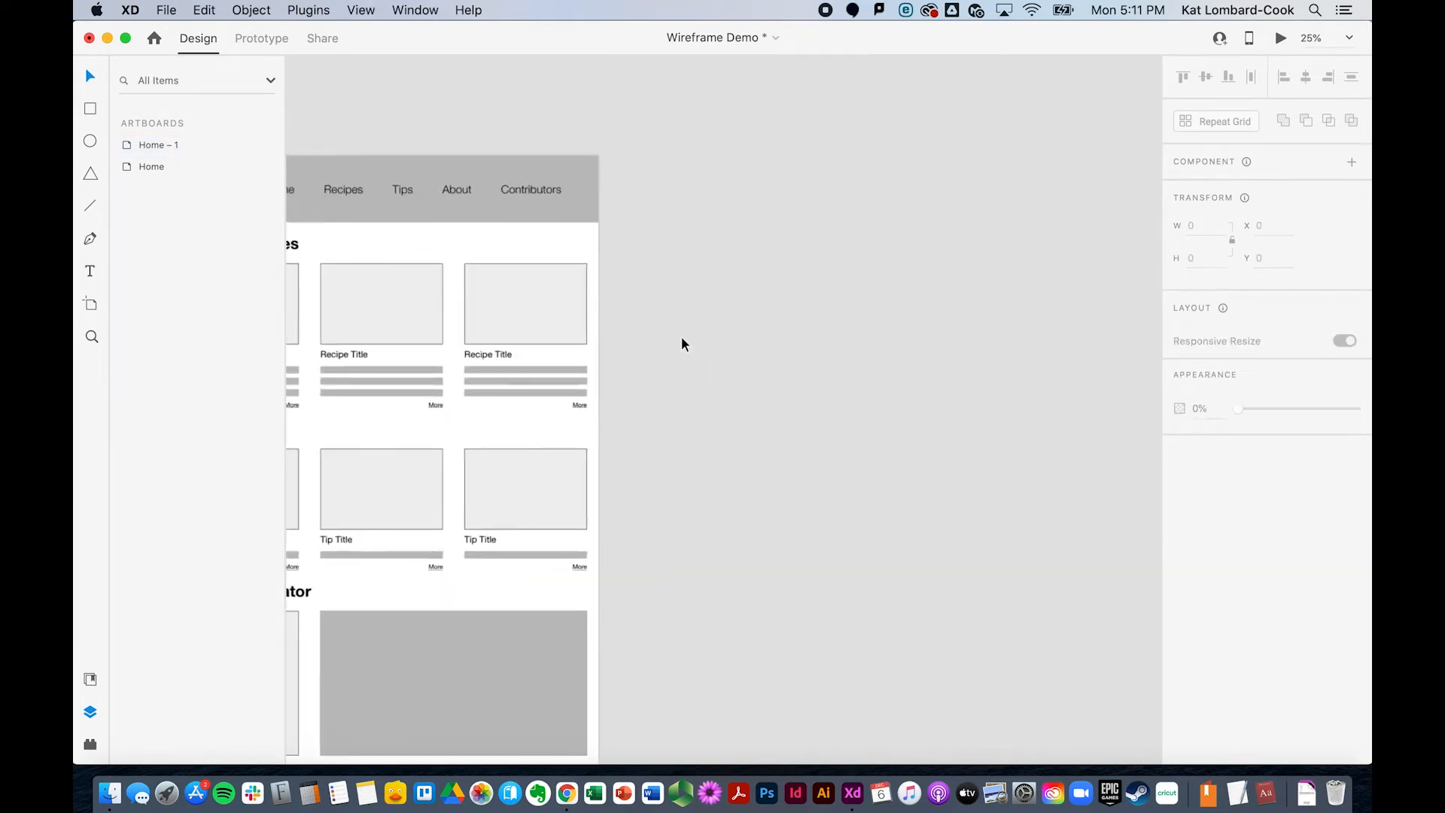
scroll(680, 336, "left", 5)
double_click(453, 193)
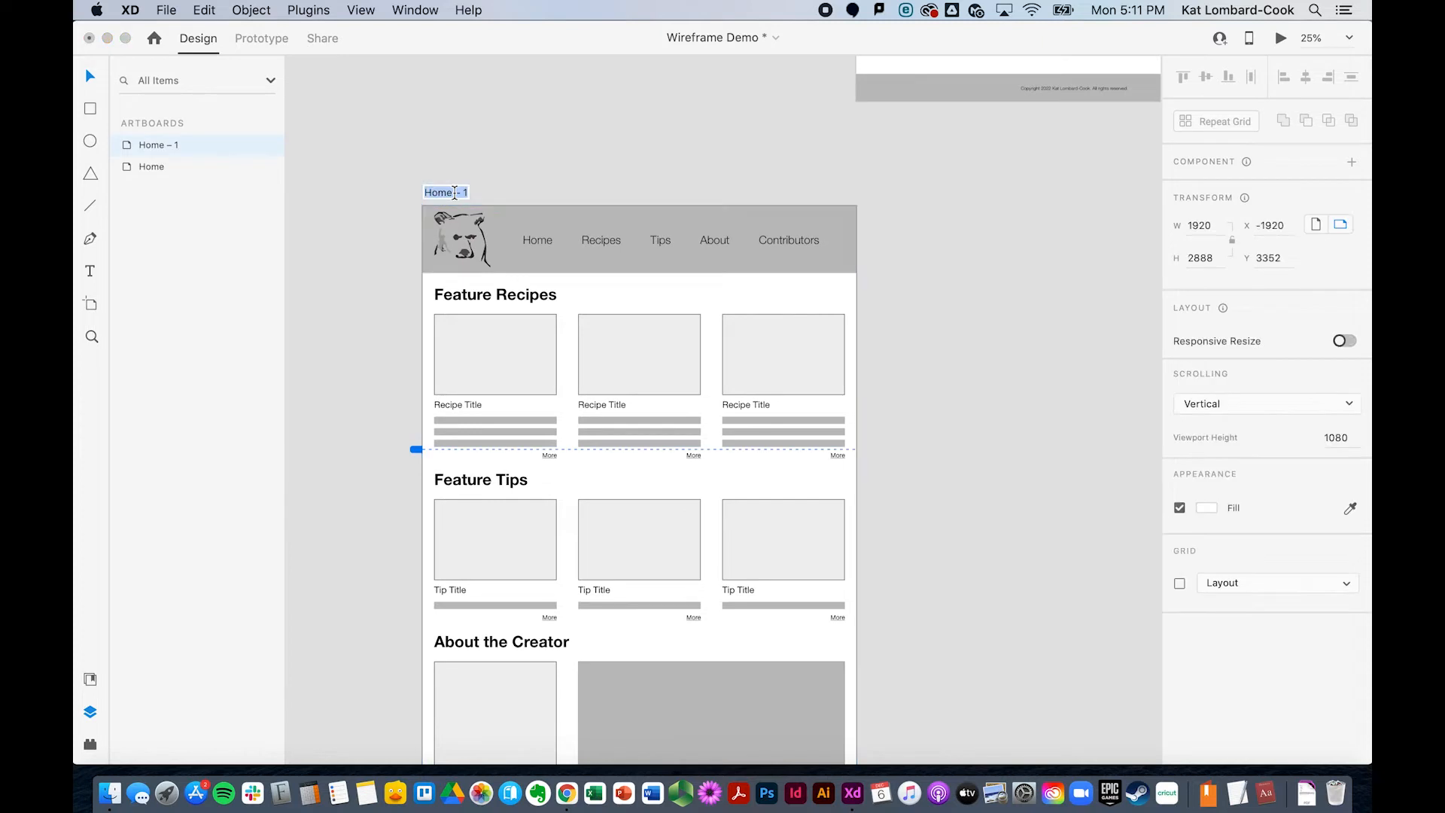
type("Recipe Page")
key("Return")
left_click(553, 131)
Delete the About the Creator heading and its two rectangles from the Recipe Page artboard
scroll(554, 131, "down", 2)
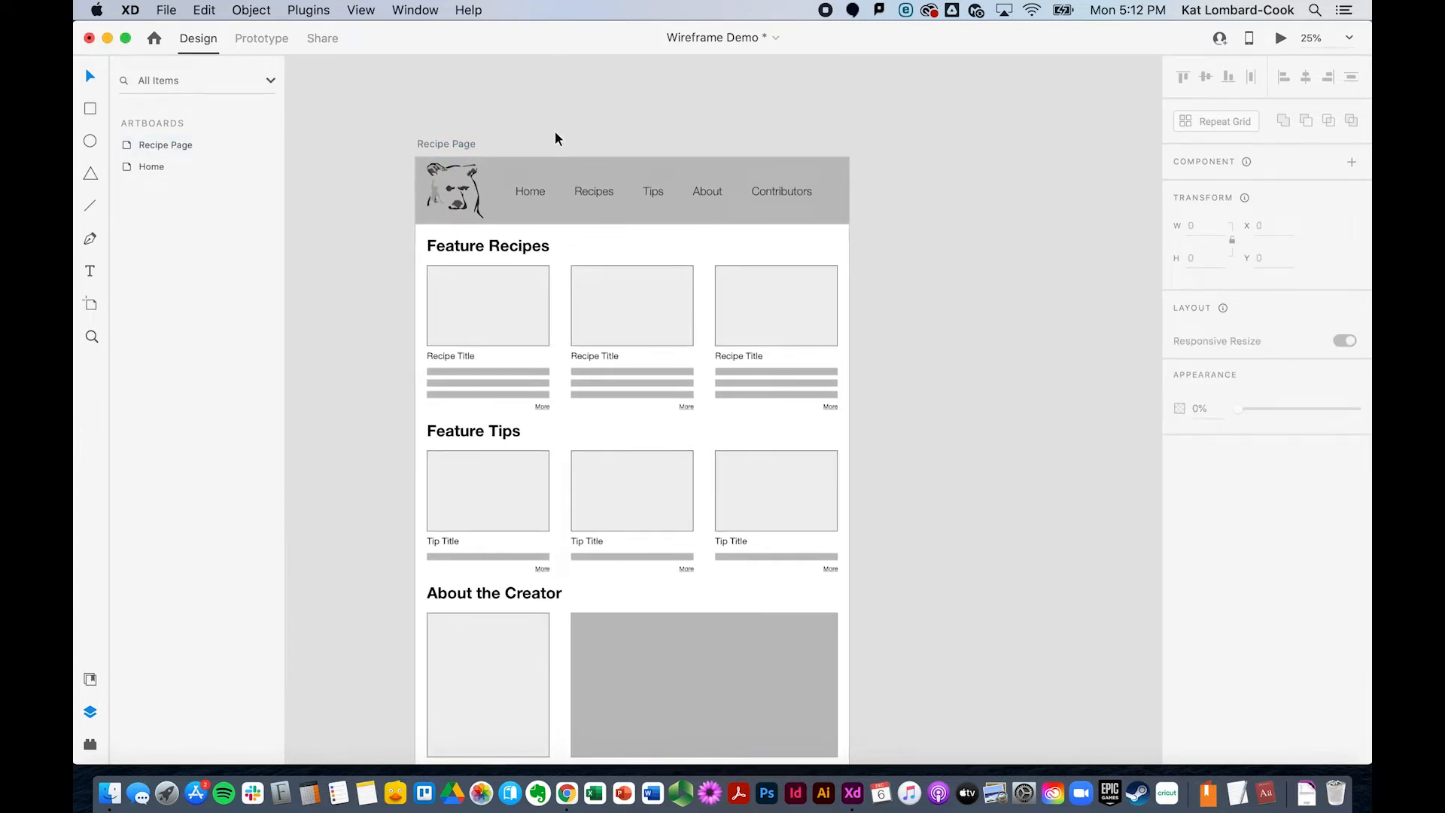
scroll(552, 219, "down", 1)
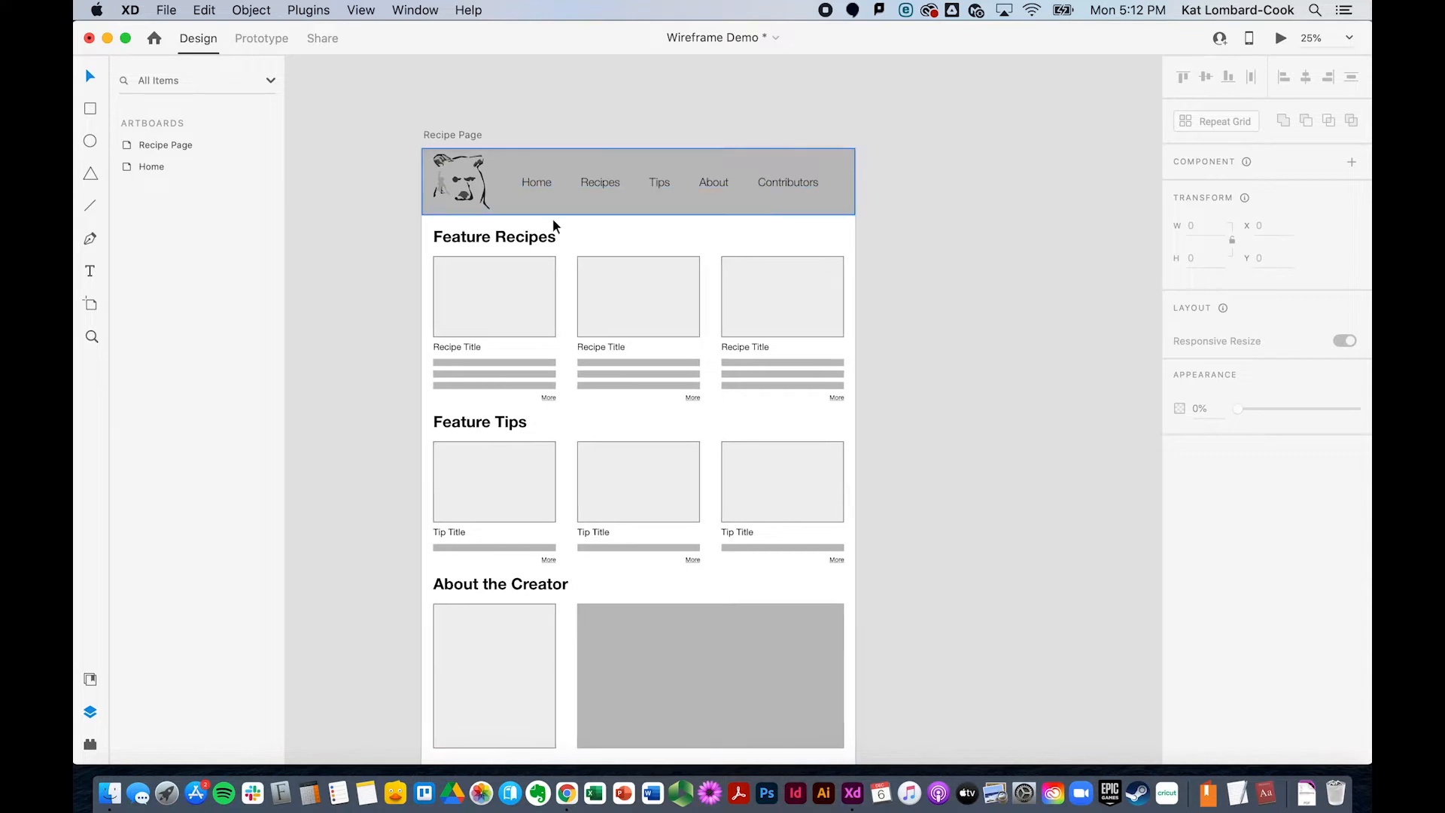
scroll(552, 218, "down", 5)
scroll(672, 474, "up", 2)
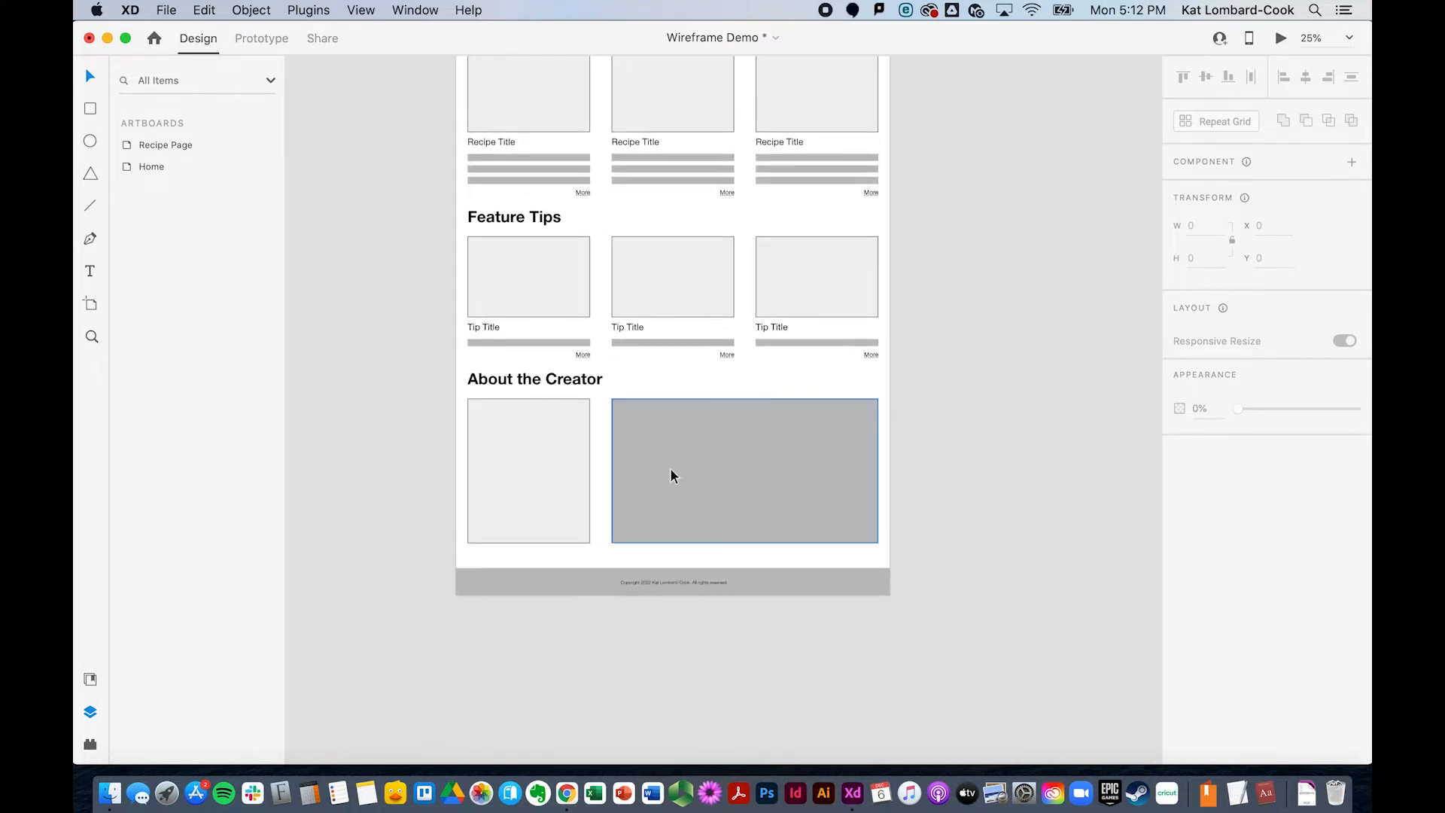
left_click(671, 474)
left_click(526, 474, "shift")
left_click(532, 385, "shift")
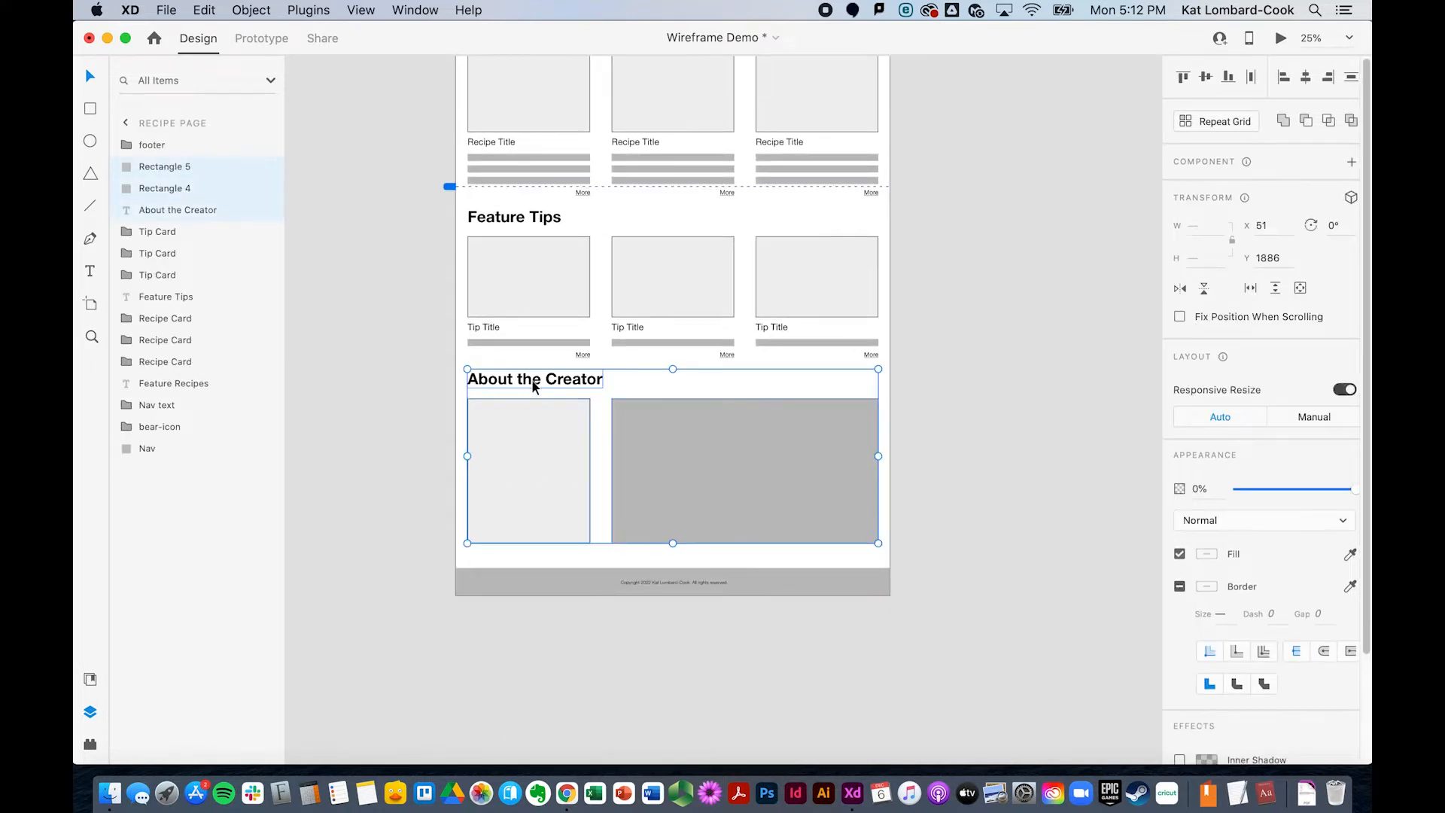
key("Delete")
Delete the three tip cards from the Recipe Page artboard while keeping the Feature Tips heading
left_click(509, 274)
left_click(514, 216, "shift")
left_click(663, 277, "shift")
left_click(808, 294, "shift")
left_click(424, 268)
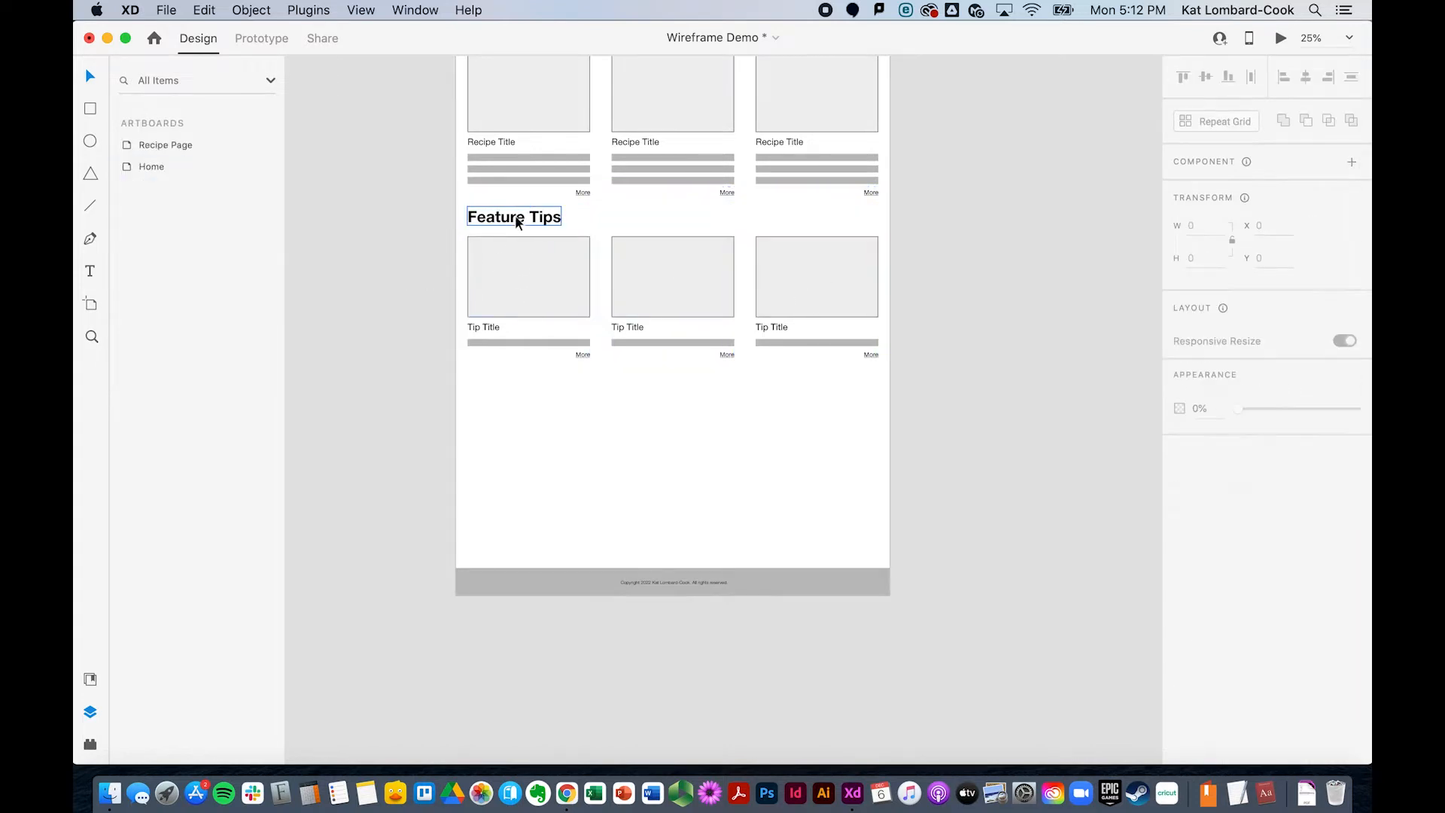
left_click(502, 279)
left_click(688, 291, "shift")
left_click(822, 291, "shift")
key("Delete")
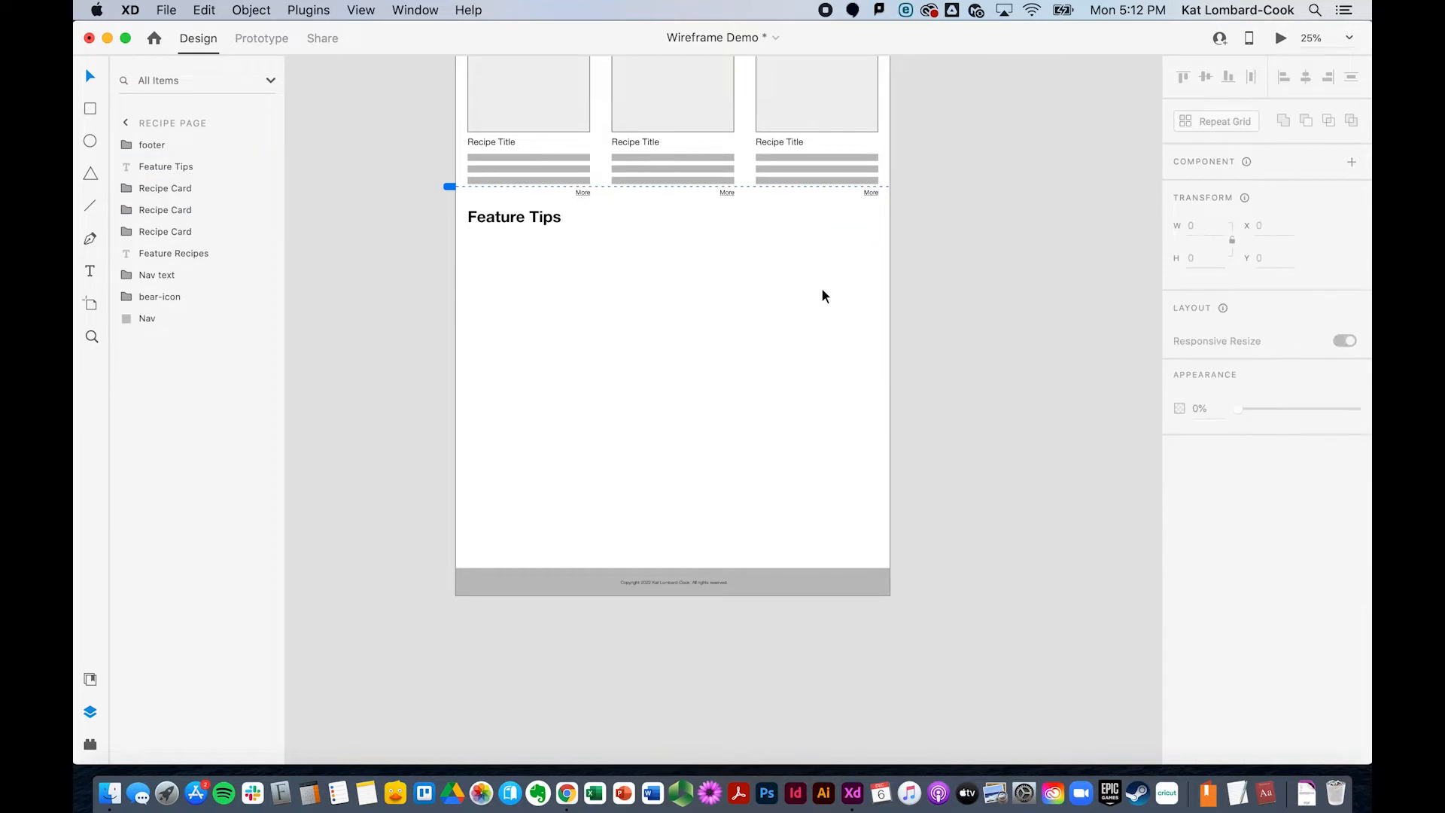
Change the Feature Tips heading text to "All Recipes"
scroll(821, 289, "up", 4)
double_click(549, 358)
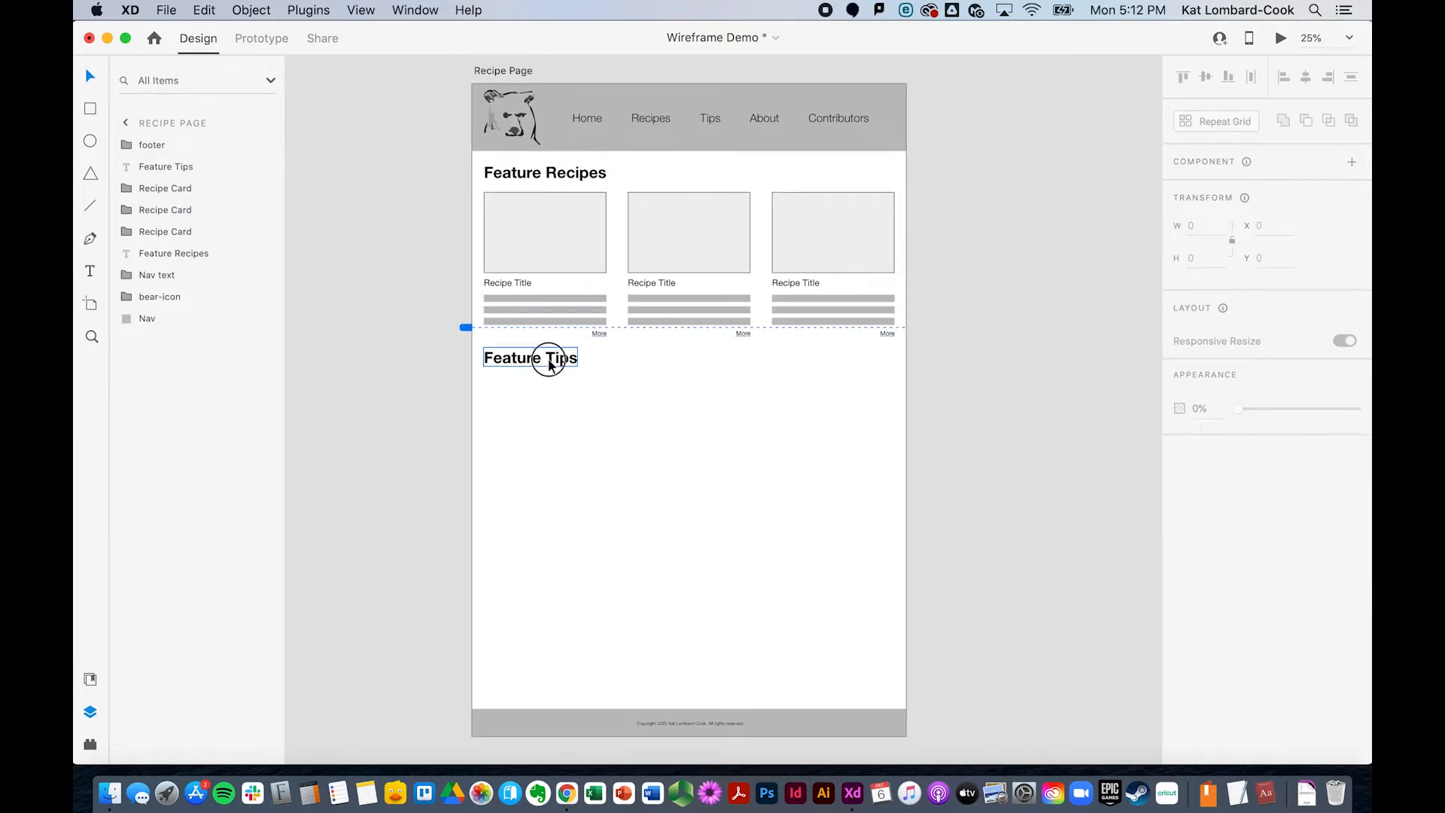
type("All Recipes")
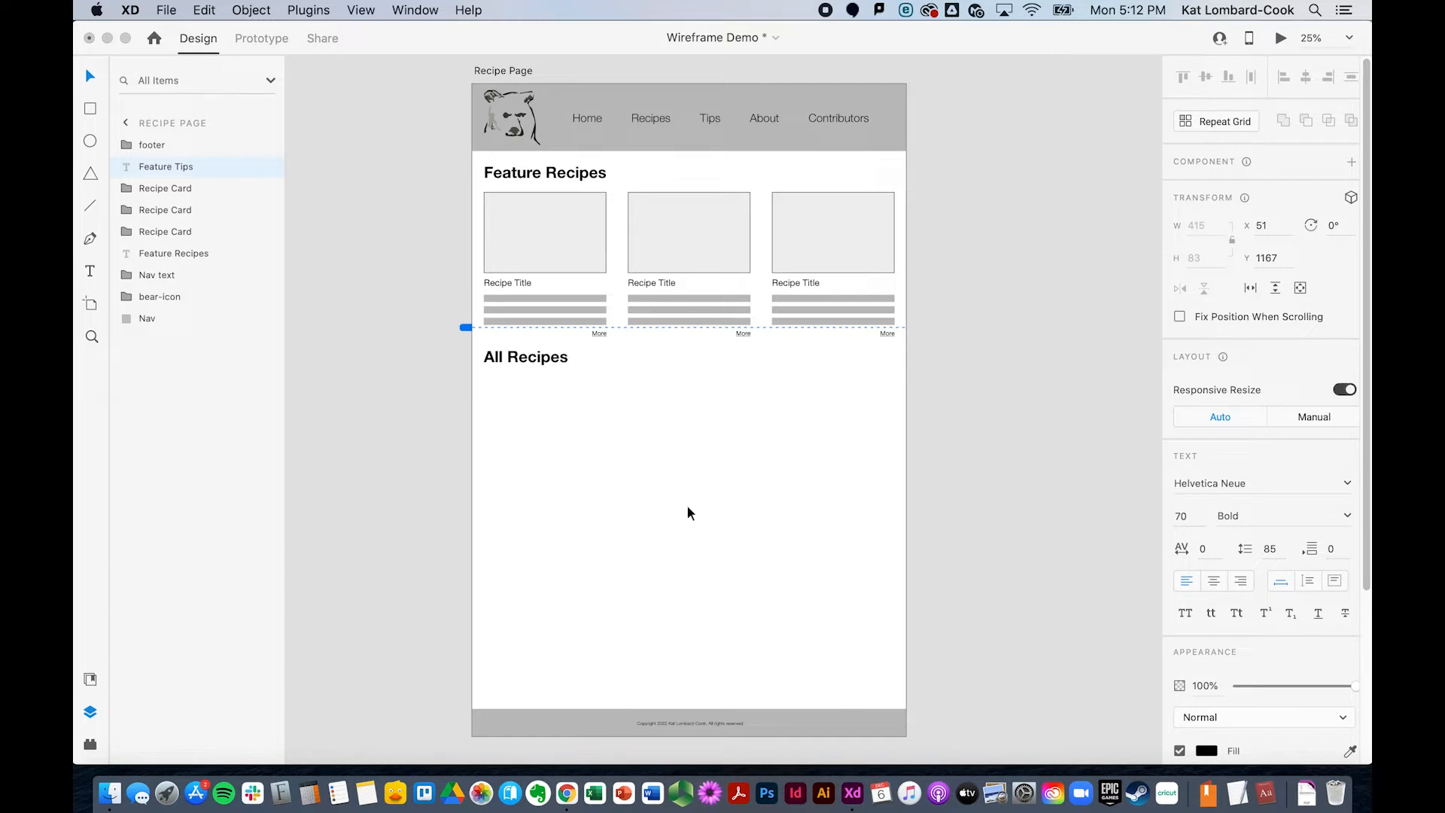
key("Escape")
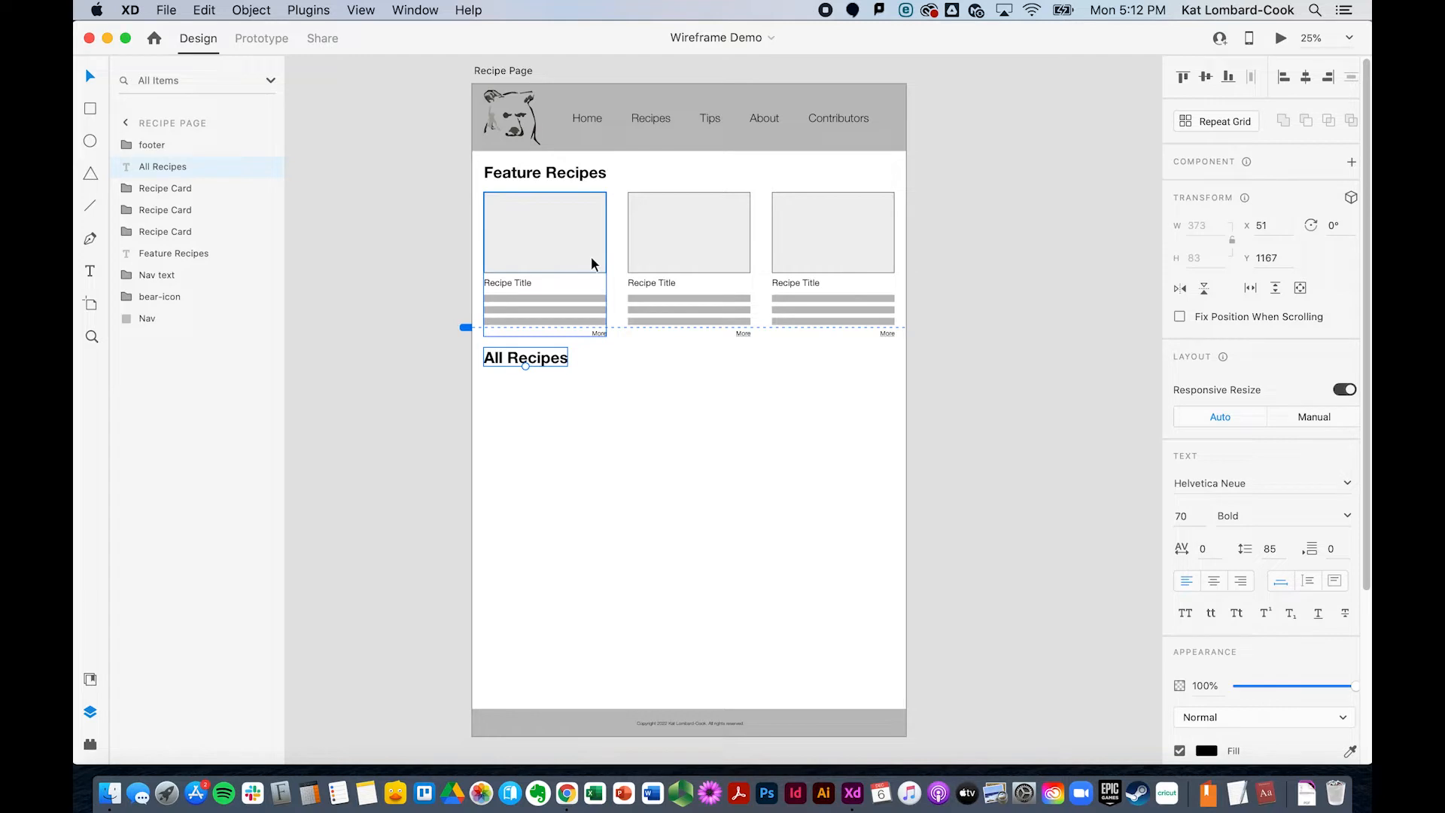
Move the first and third feature recipe cards inward to X 84 and X 1294 respectively, keeping their vertical position
left_click_drag(581, 259, 587, 258)
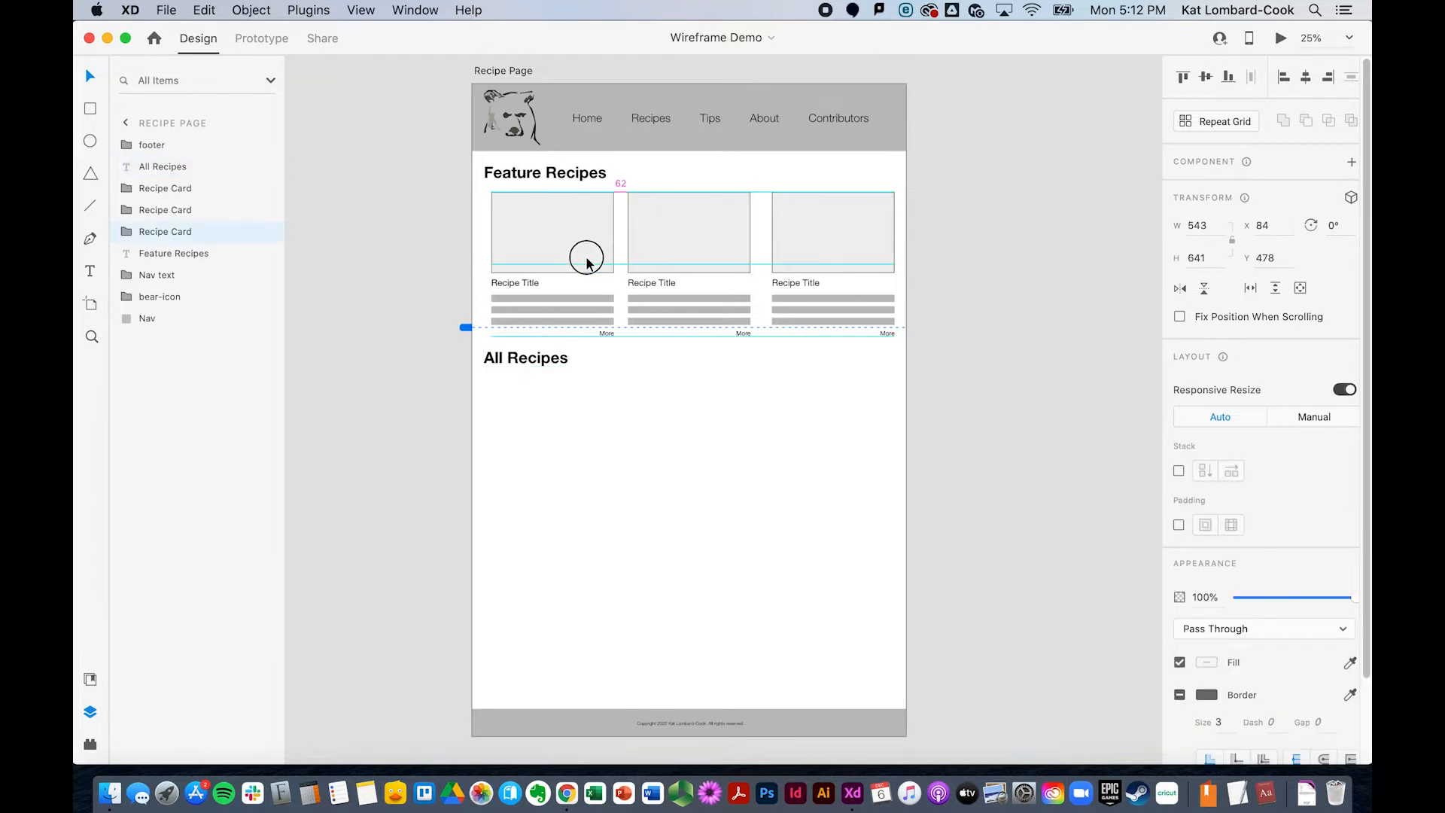
left_click_drag(844, 252, 836, 251)
left_click(967, 265)
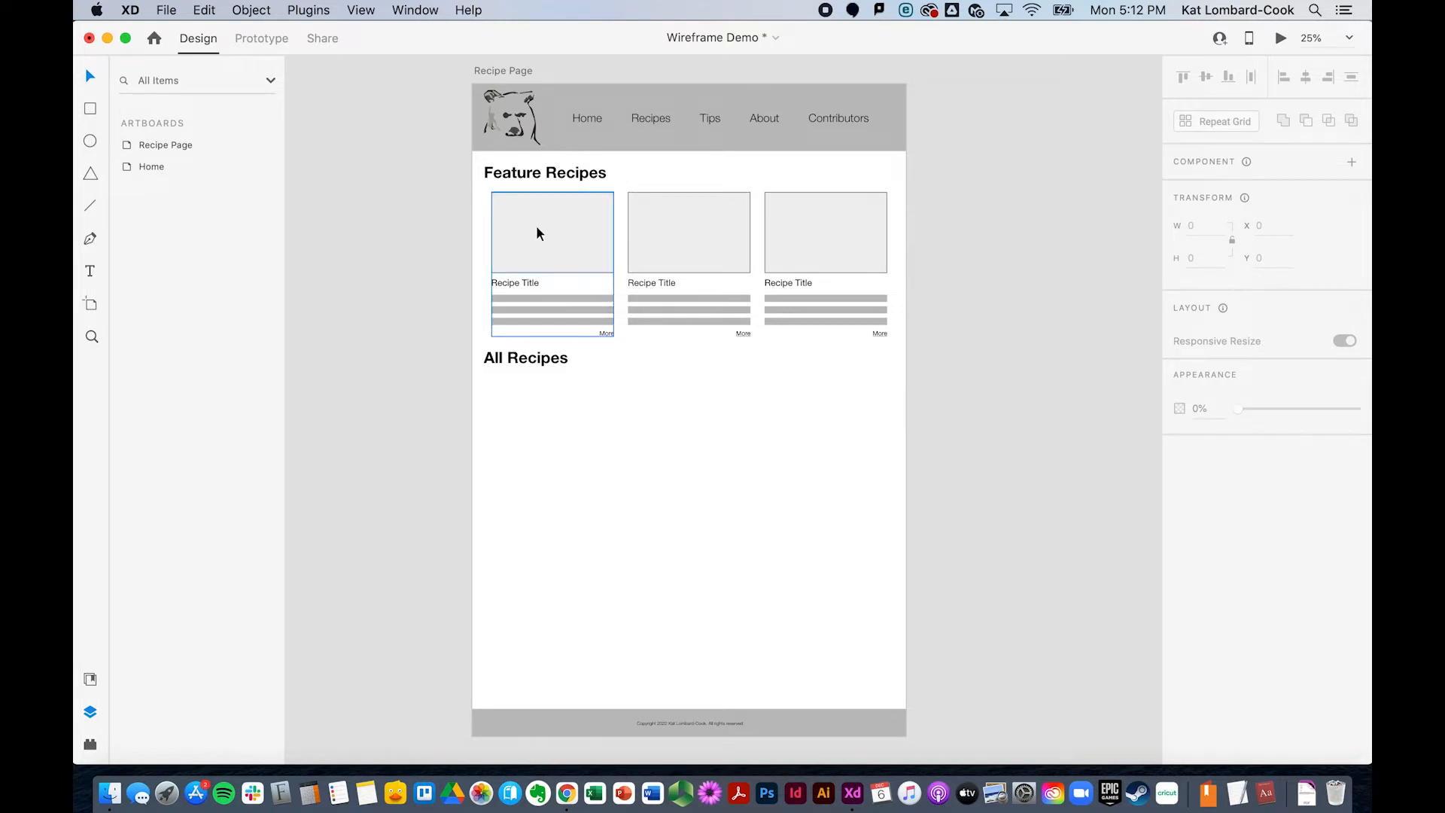
Rename the third feature recipe card's group to "Feature Recipe Card"
left_click(571, 233)
left_click(737, 228)
left_click(856, 230)
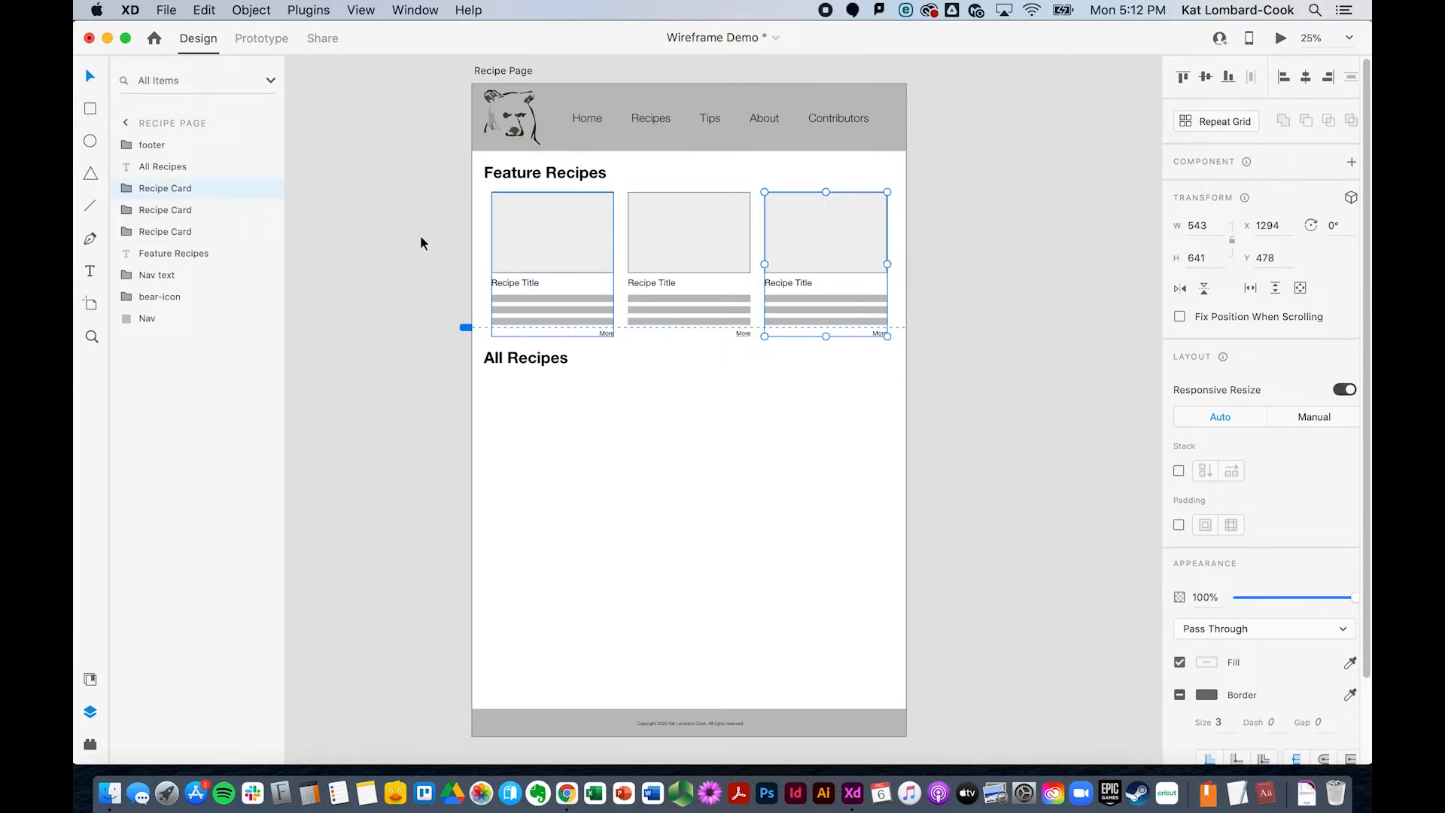
double_click(155, 188)
key("Left")
type("Feature")
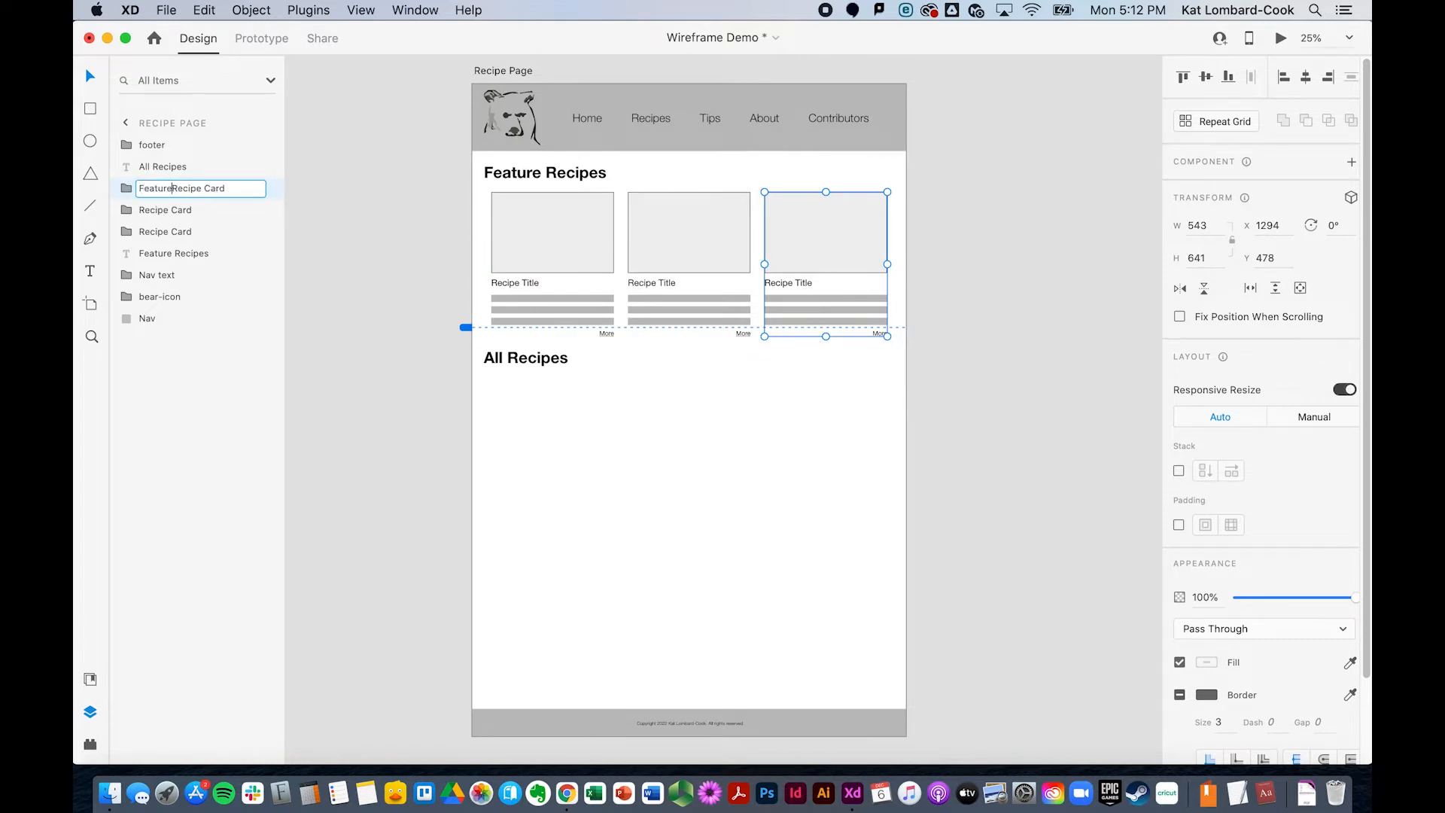
key("Return")
Move the middle recipe card under the All Recipes heading at X 51, Y 1298, and delete the third feature recipe card
left_click(670, 247)
left_click_drag(670, 247, 529, 443)
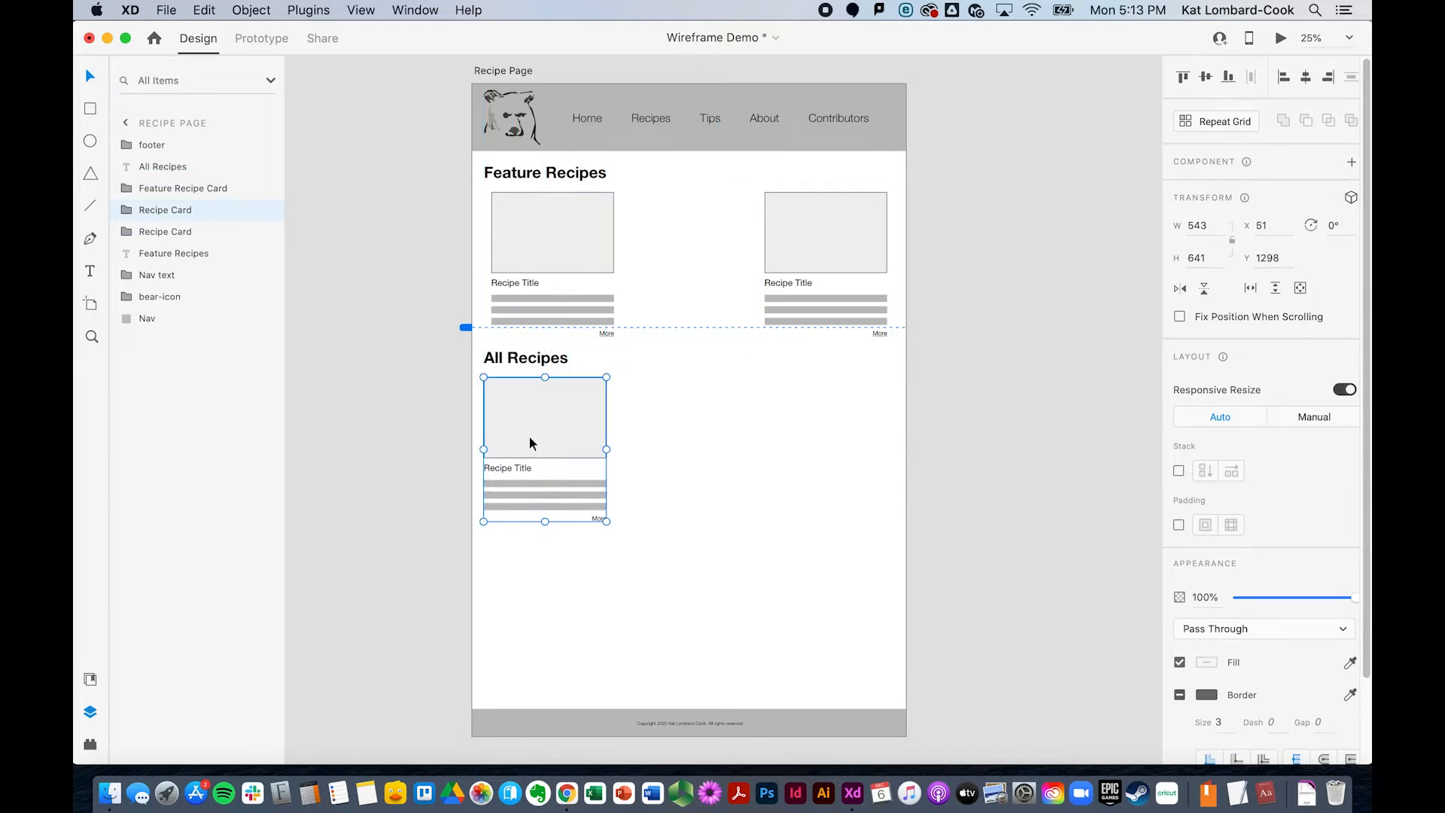
left_click(178, 232)
left_click(787, 240)
key("Delete")
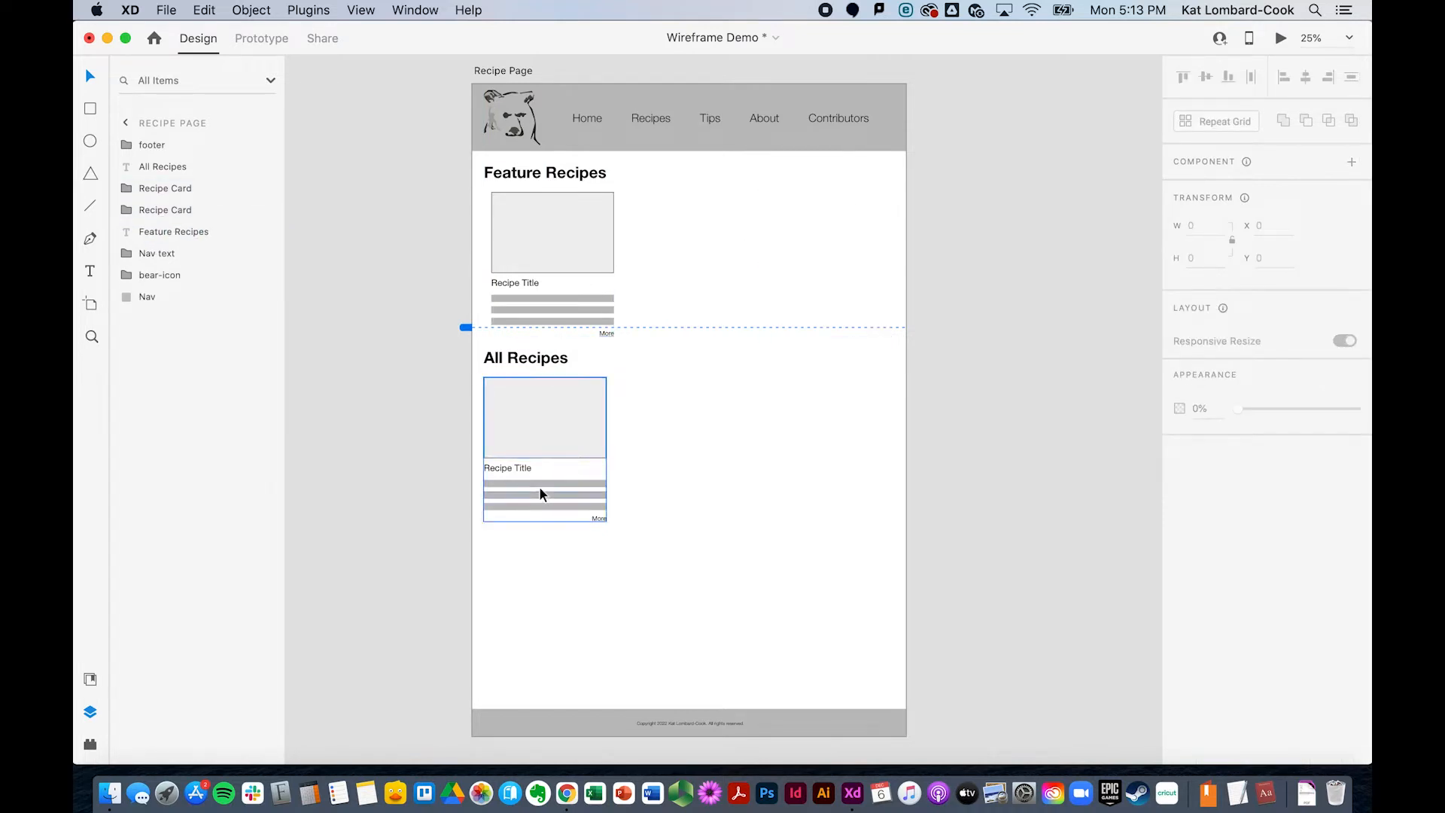
Duplicate the recipe card under All Recipes and place the copy directly below it at X 51, Y 1987
left_click(543, 433)
key("super+d")
left_click_drag(566, 422, 553, 561)
left_click(703, 567)
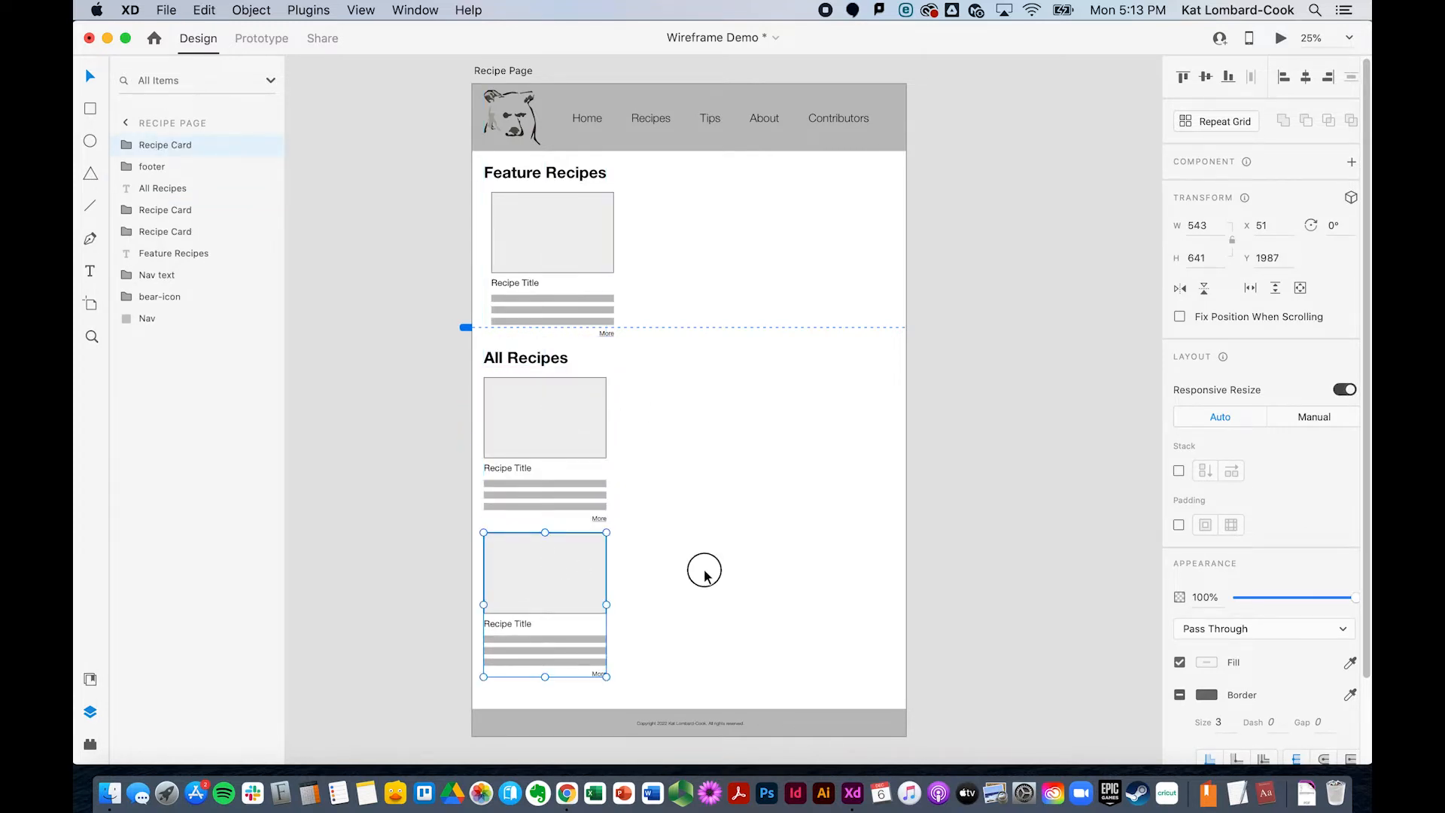
Move the footer up to Y 2676, below the last recipe card, and shorten the artboard to end at the footer
left_click(782, 727)
left_click_drag(782, 727, 783, 711)
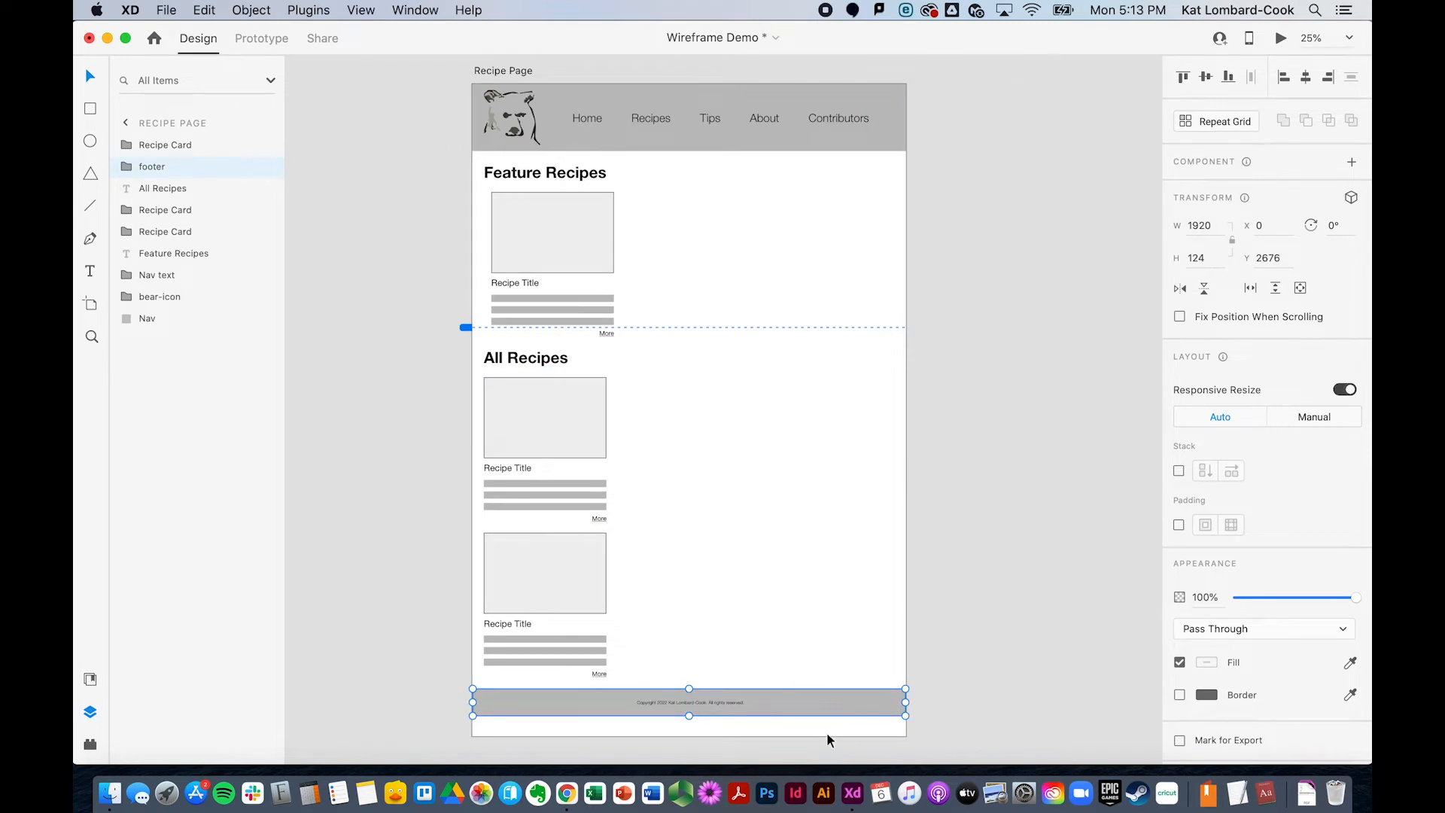
left_click(812, 729)
left_click(505, 74)
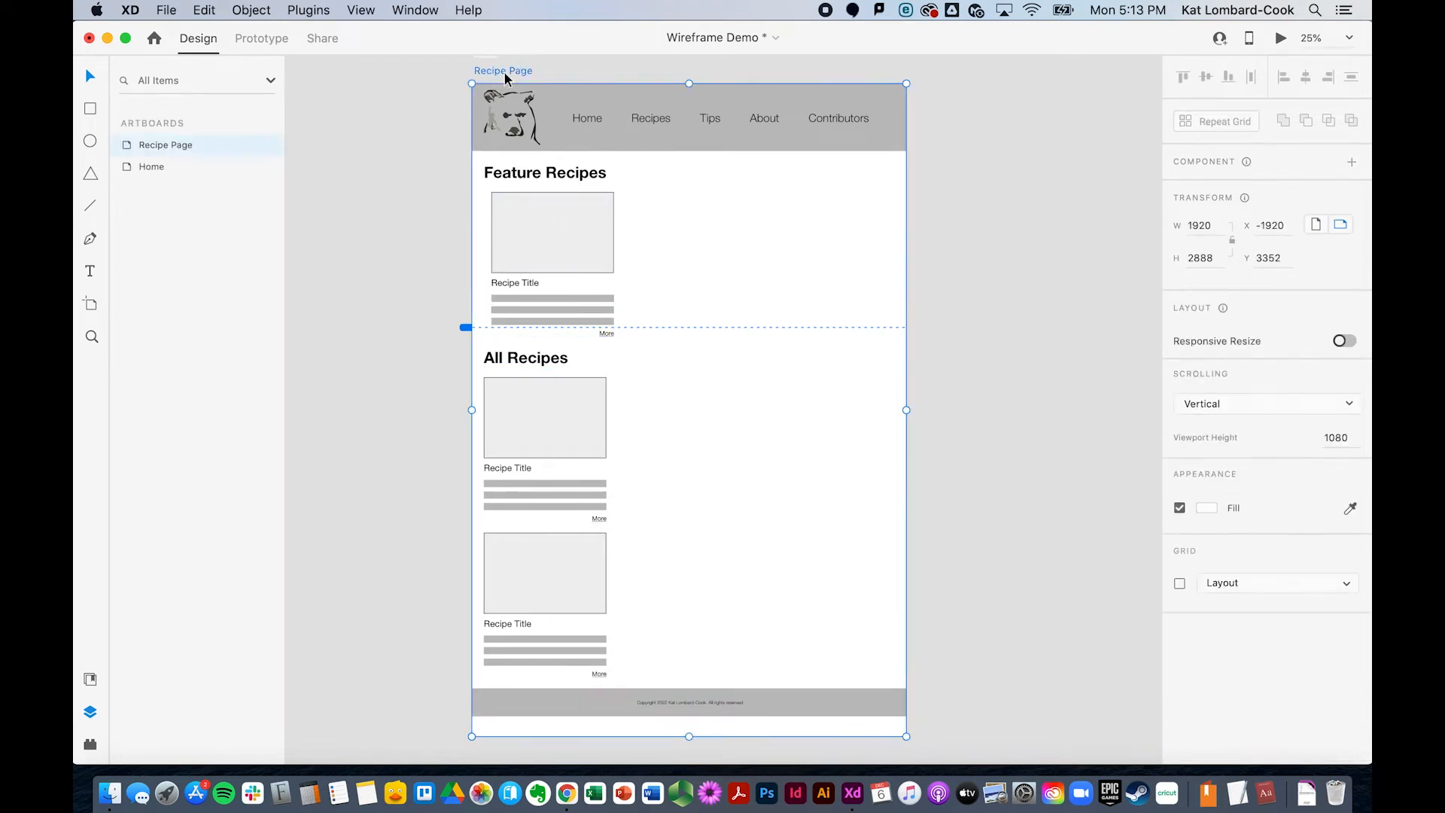
left_click_drag(688, 736, 692, 716)
left_click(981, 657)
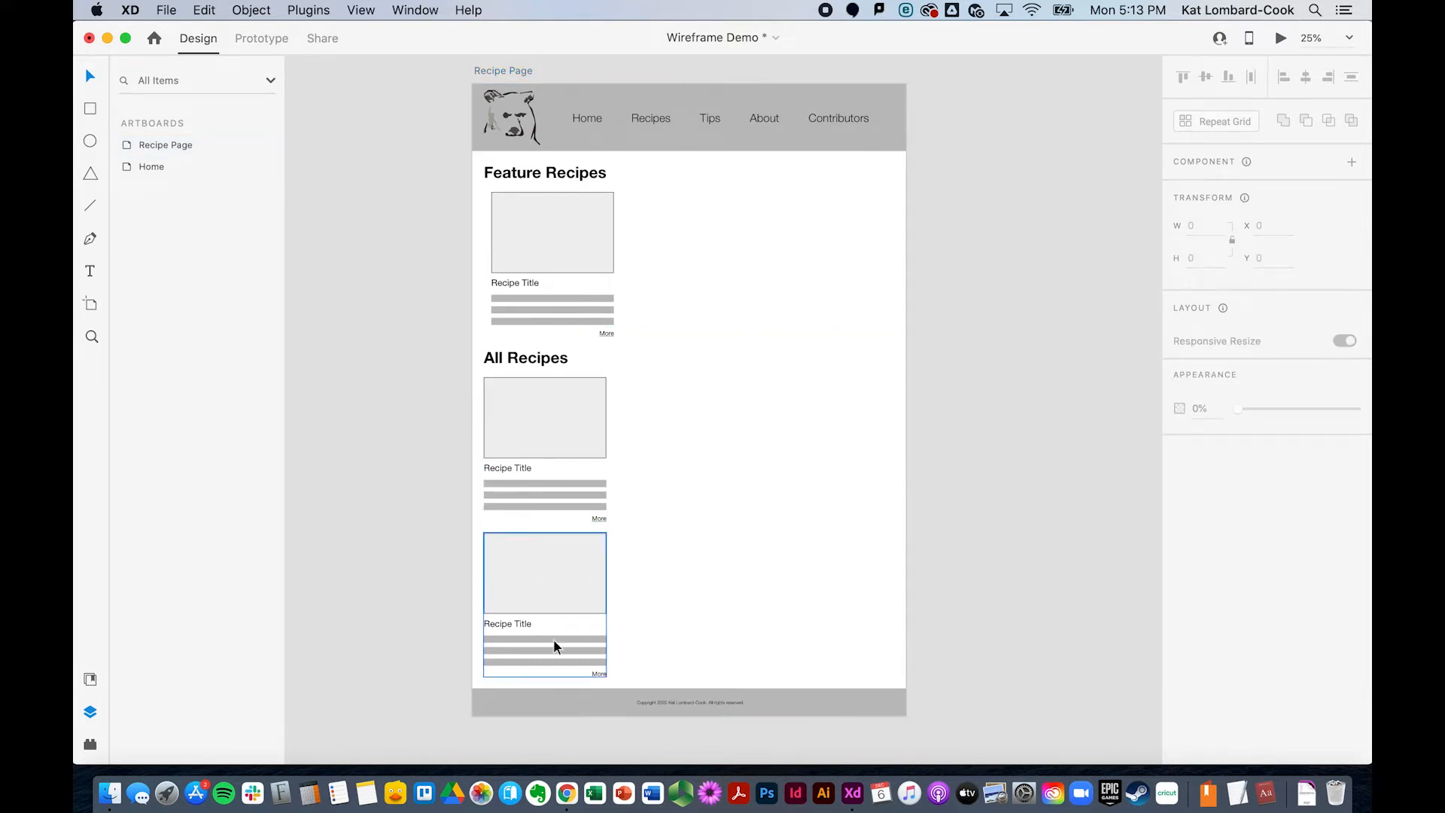
Duplicate the feature recipe card and place the copy beside it at the same height, at X 689
left_click(572, 238)
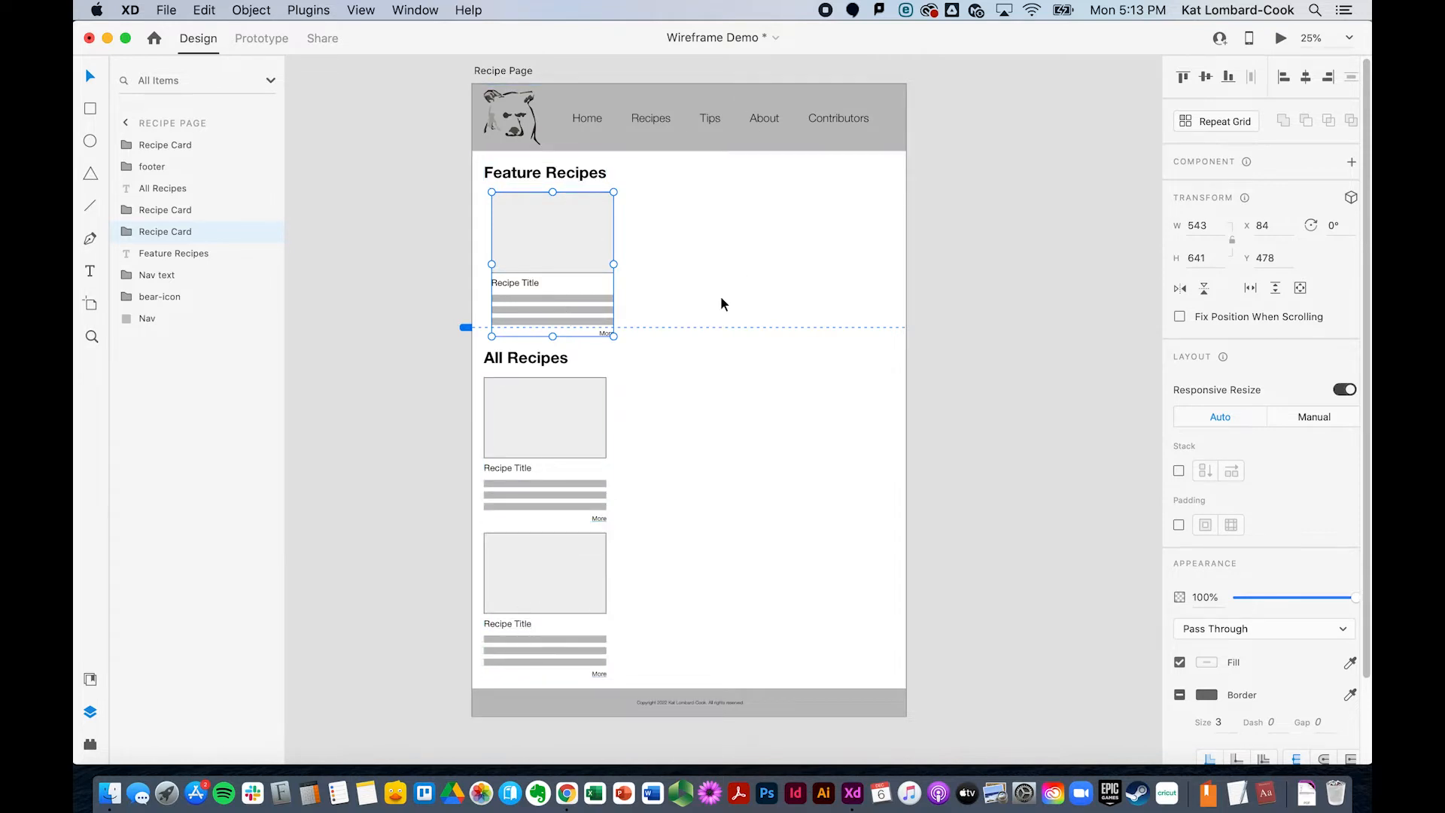
key("super+d")
left_click_drag(540, 229, 685, 229)
left_click(563, 241)
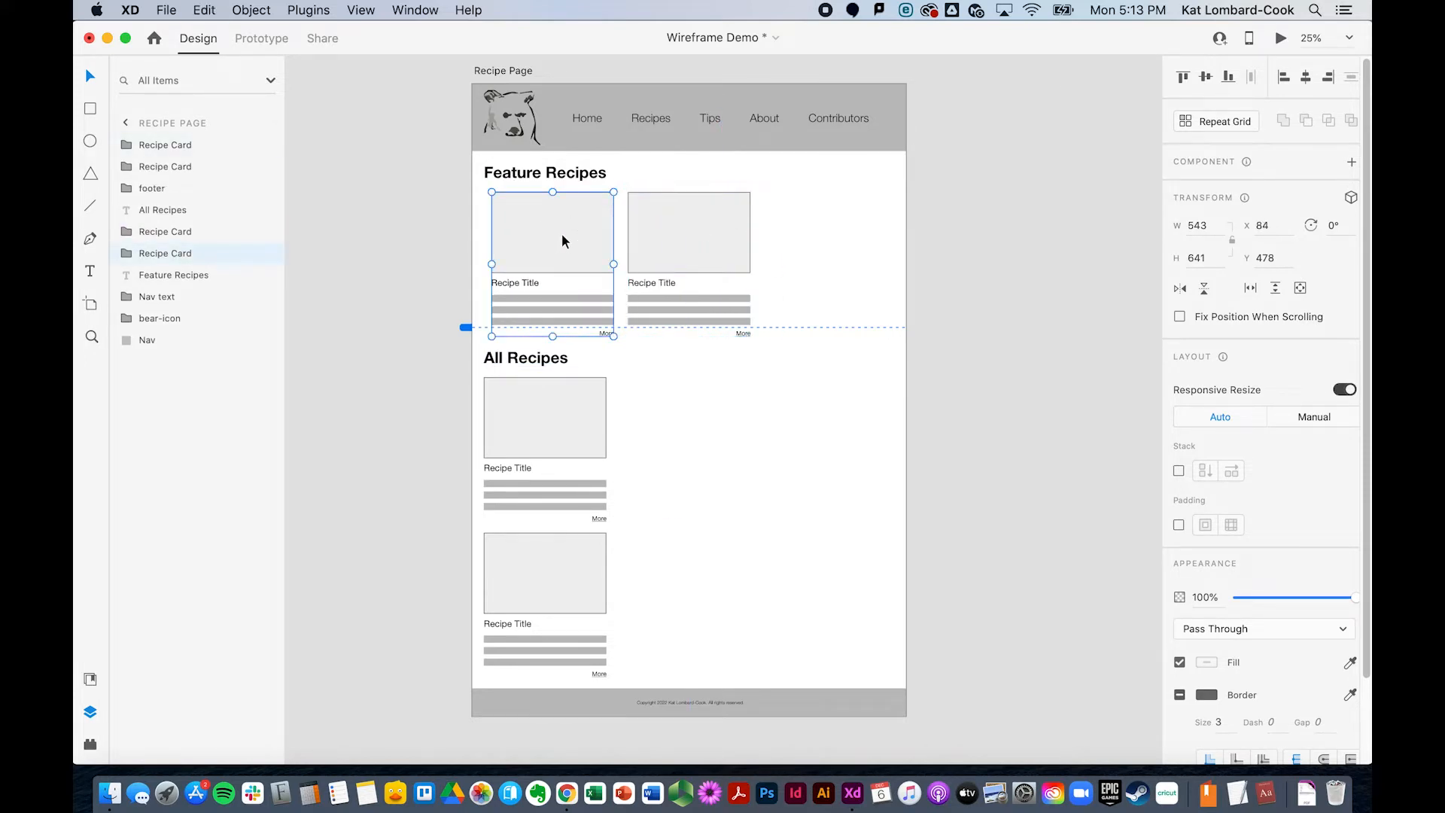
Set the first feature card's Recipe Title text to Bold Italic
double_click(515, 289)
double_click(518, 282)
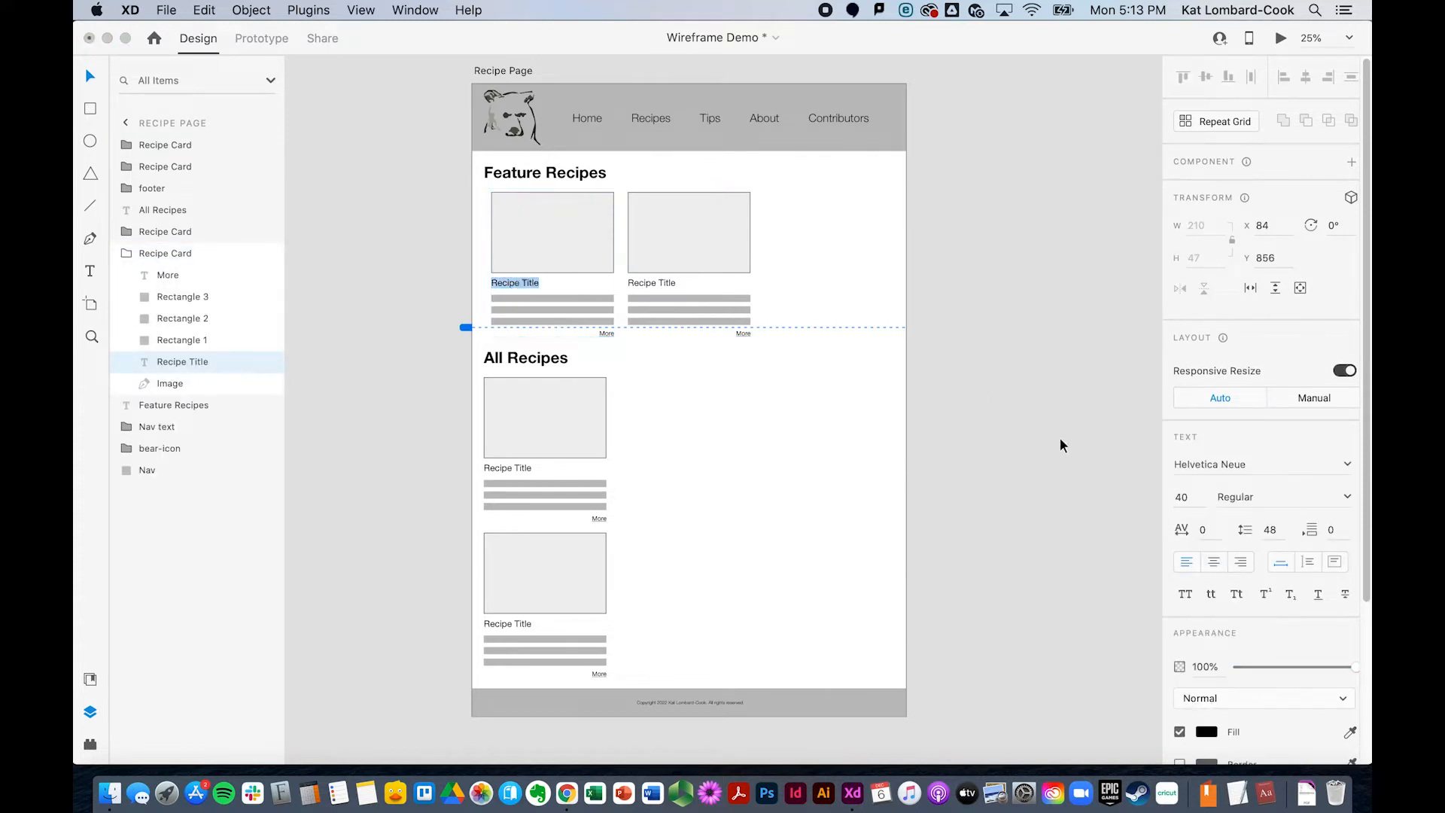
left_click(1347, 498)
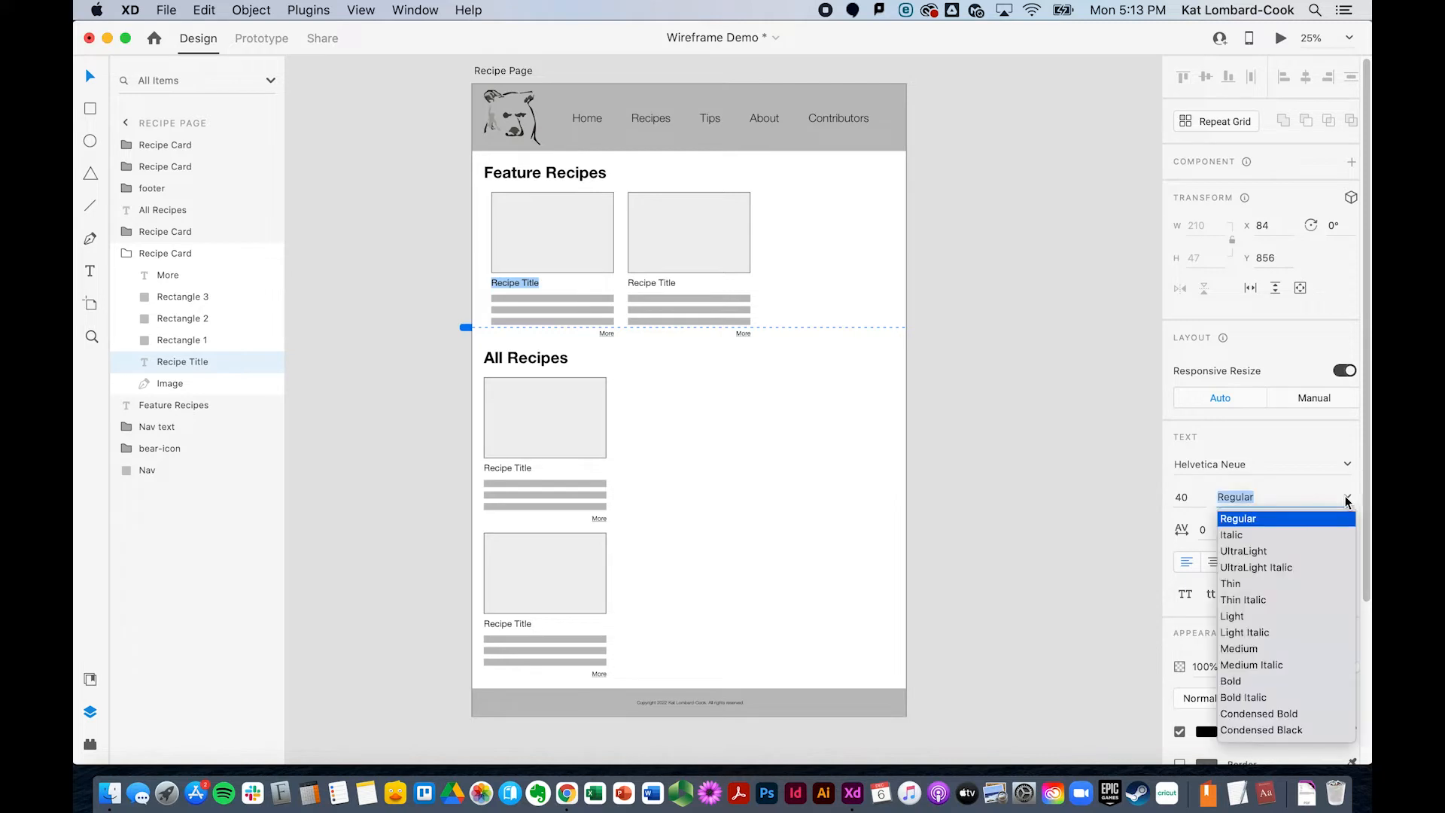
left_click(1282, 696)
key("Escape")
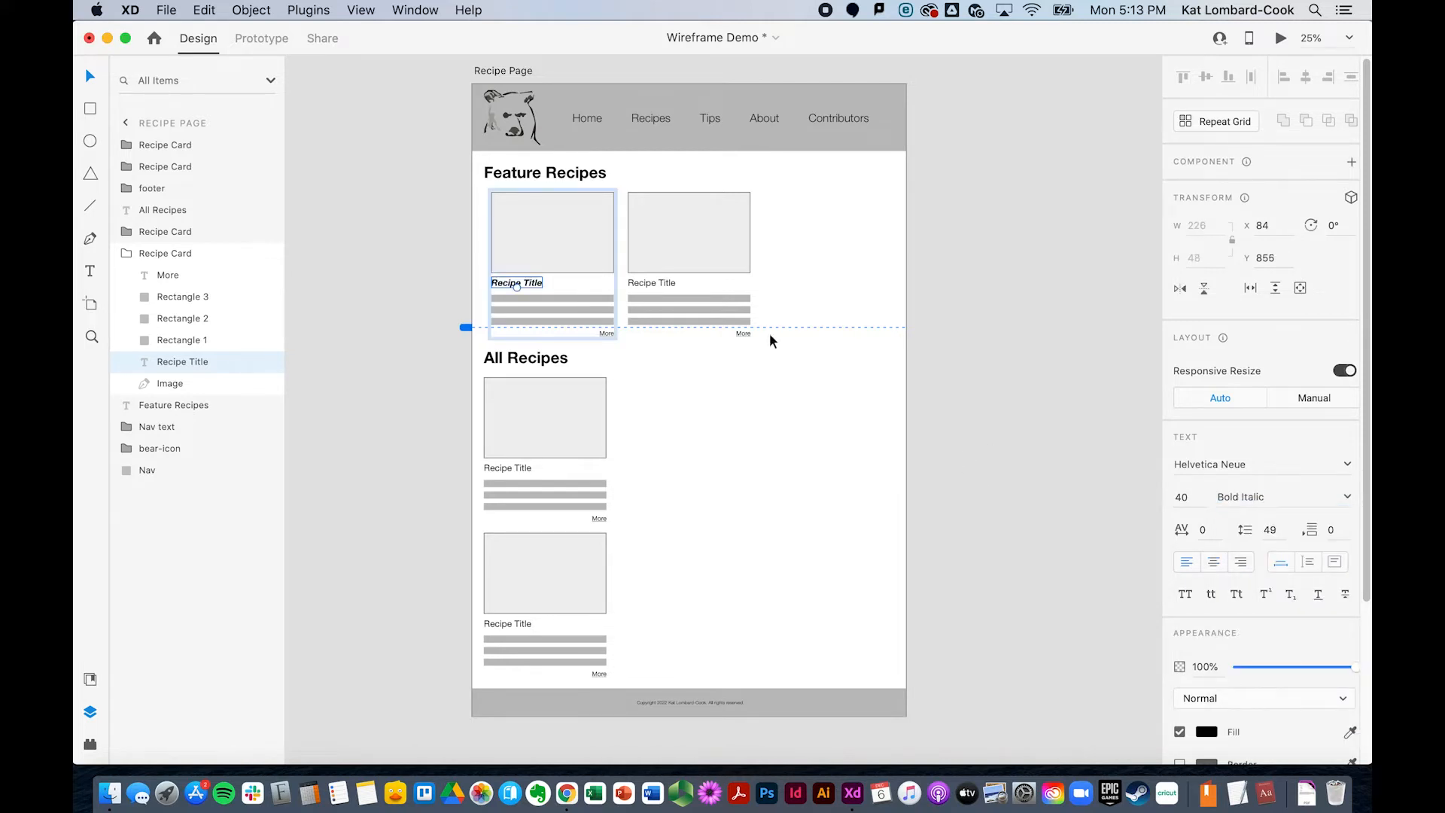
Undo the Recipe Title font style change and delete the second feature recipe card
left_click(663, 281)
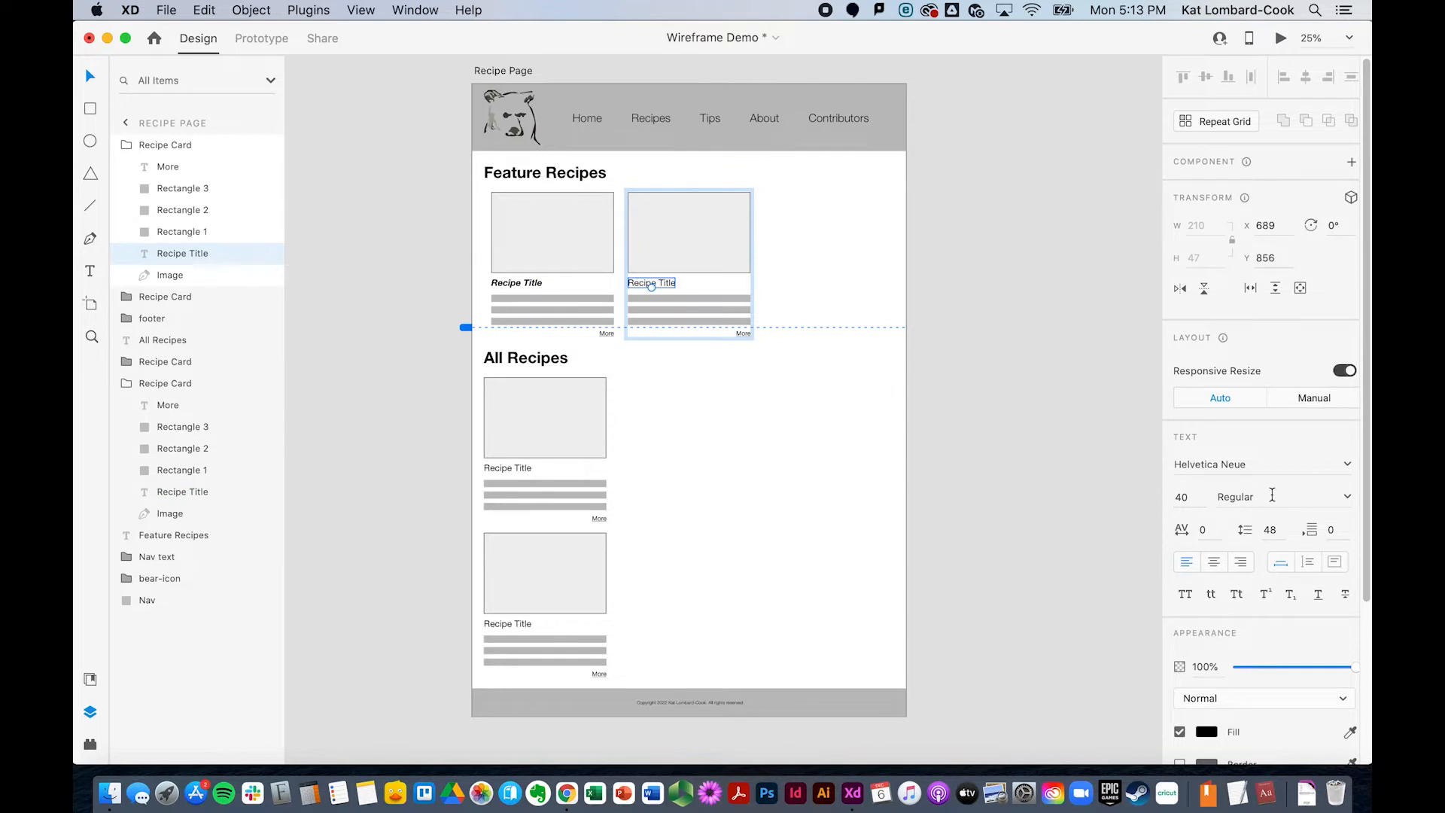
key("super+z")
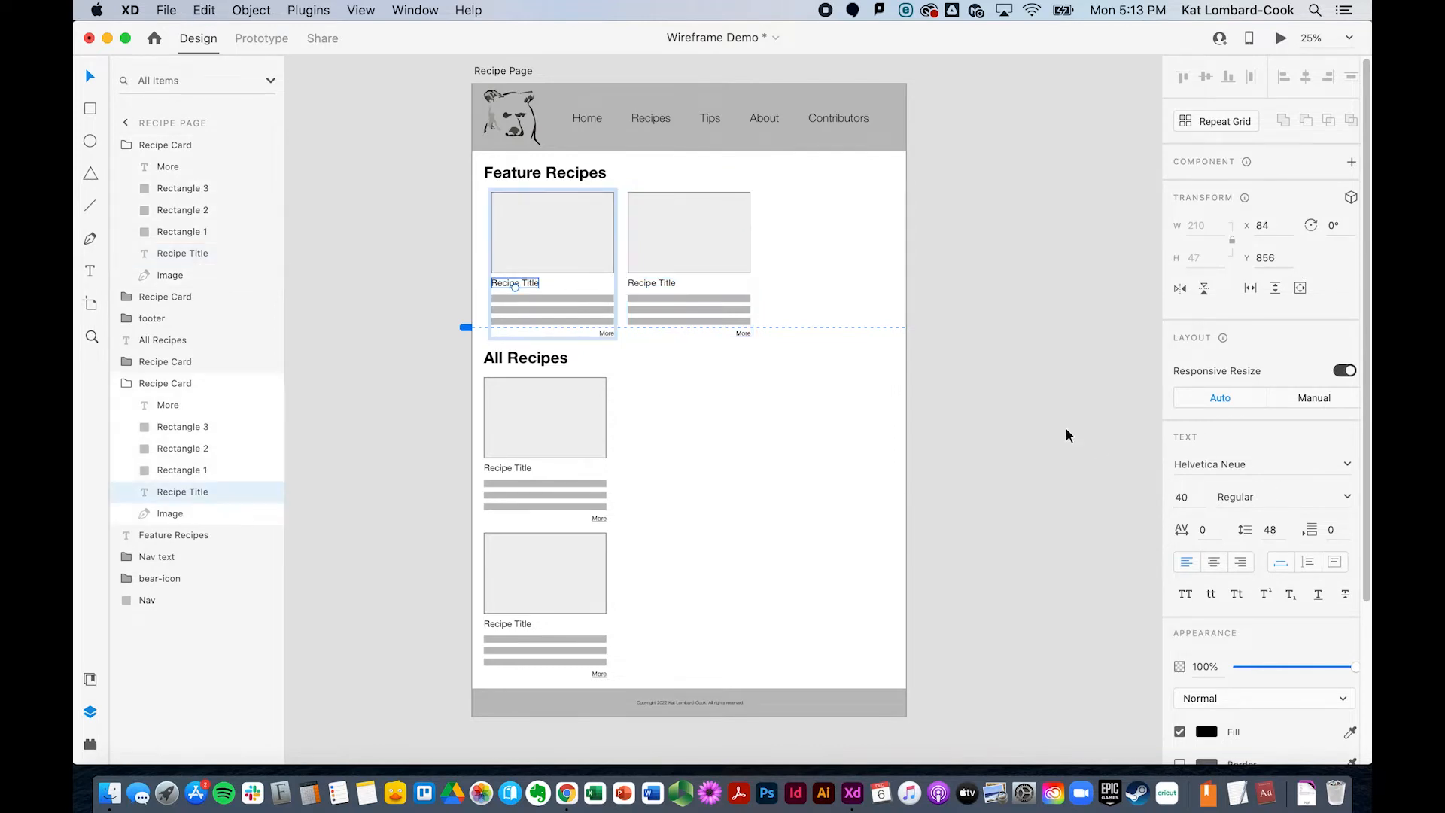
left_click(671, 246)
key("Delete")
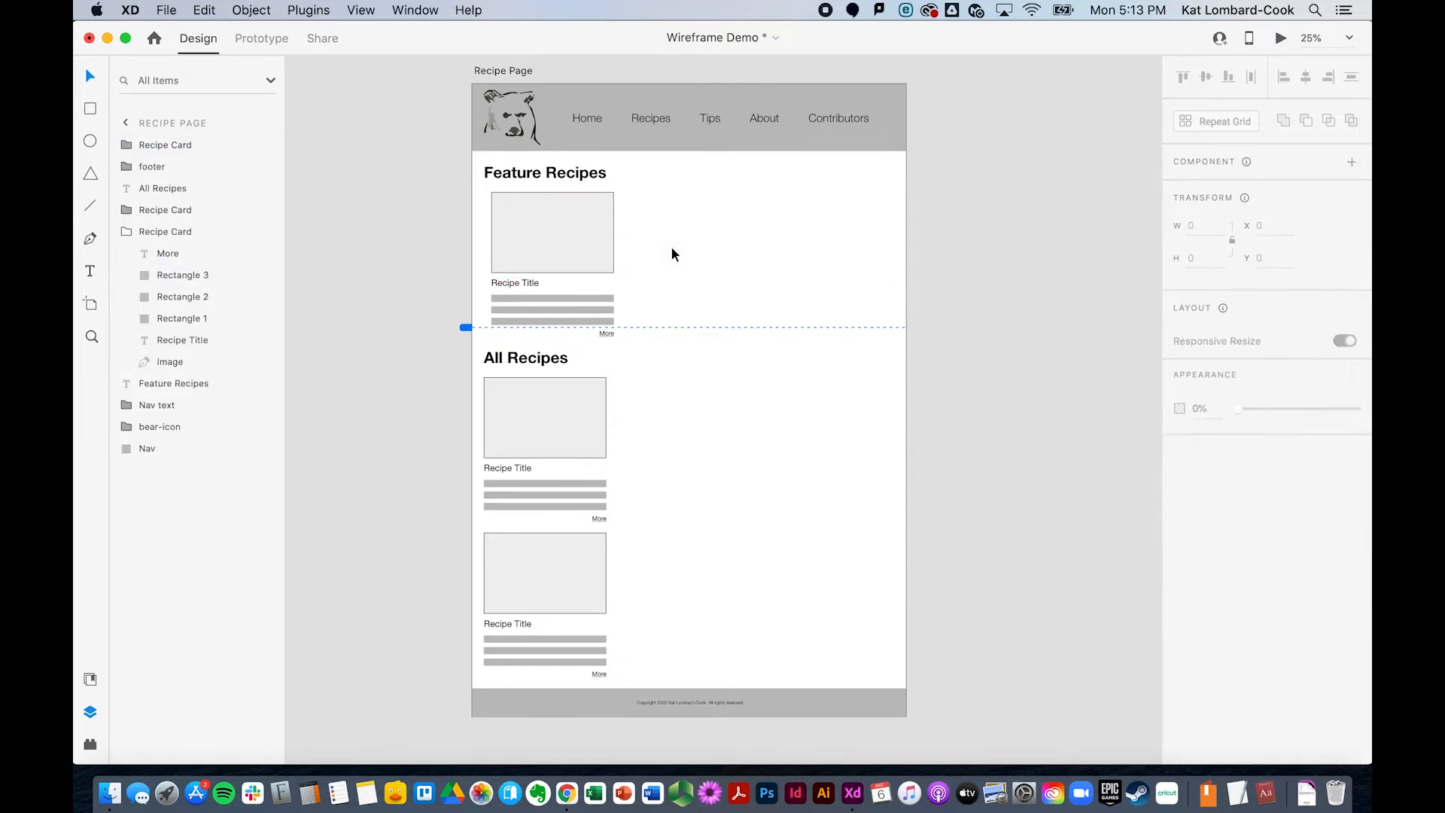
Group the Home artboard's Nav background, bear icon and Nav text together
left_click(579, 254)
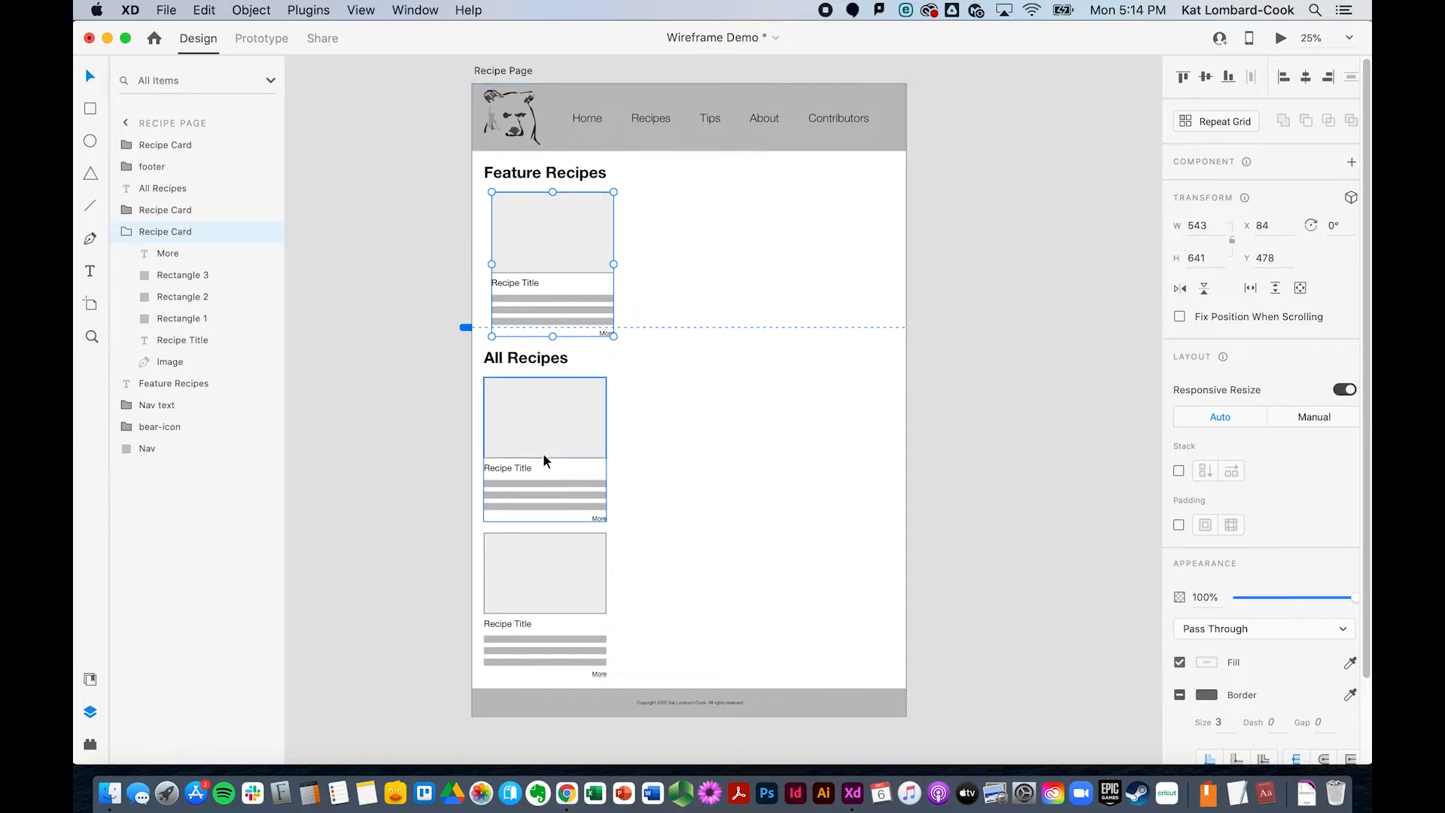
scroll(544, 455, "up", 10)
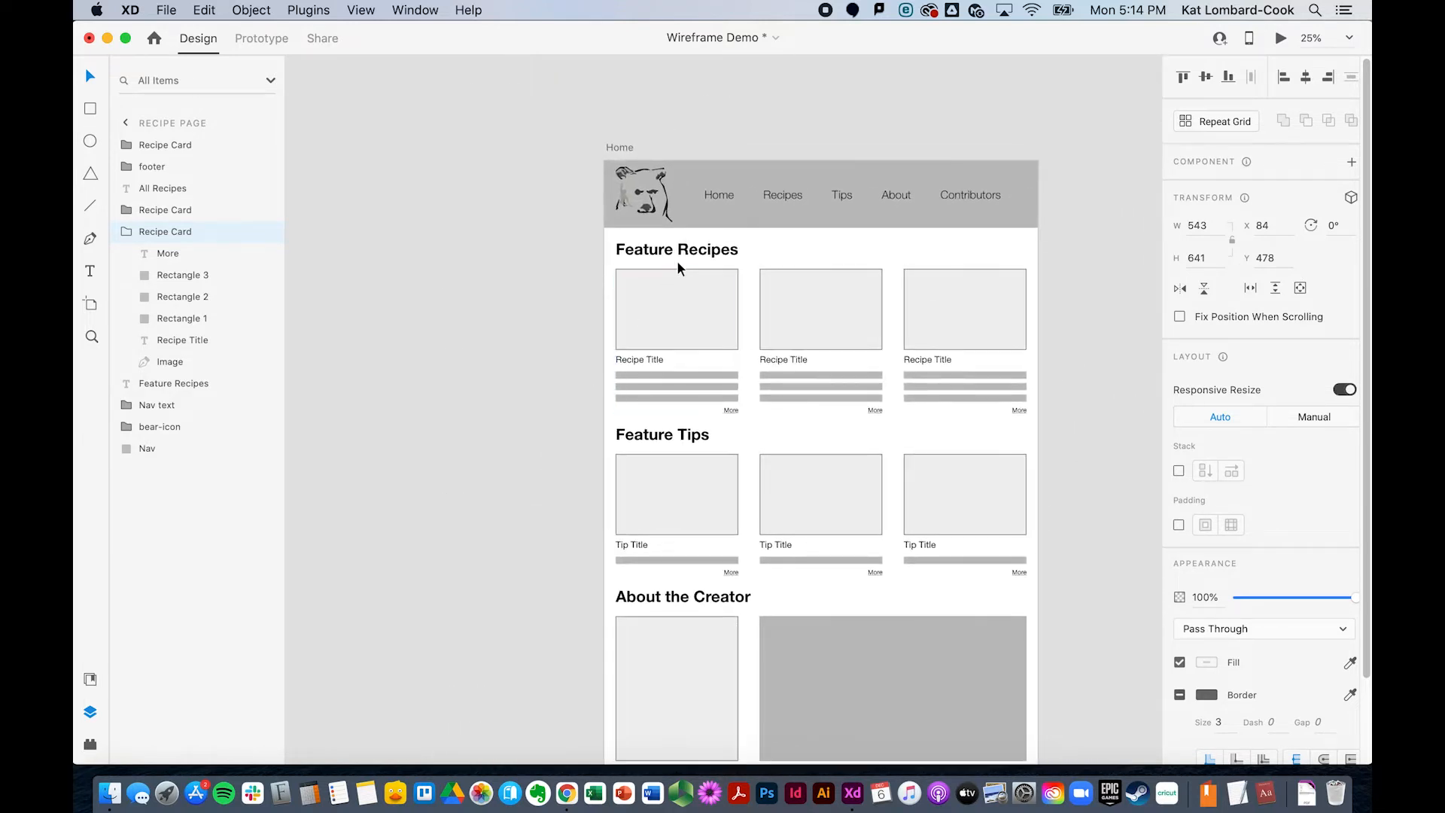
left_click(749, 221)
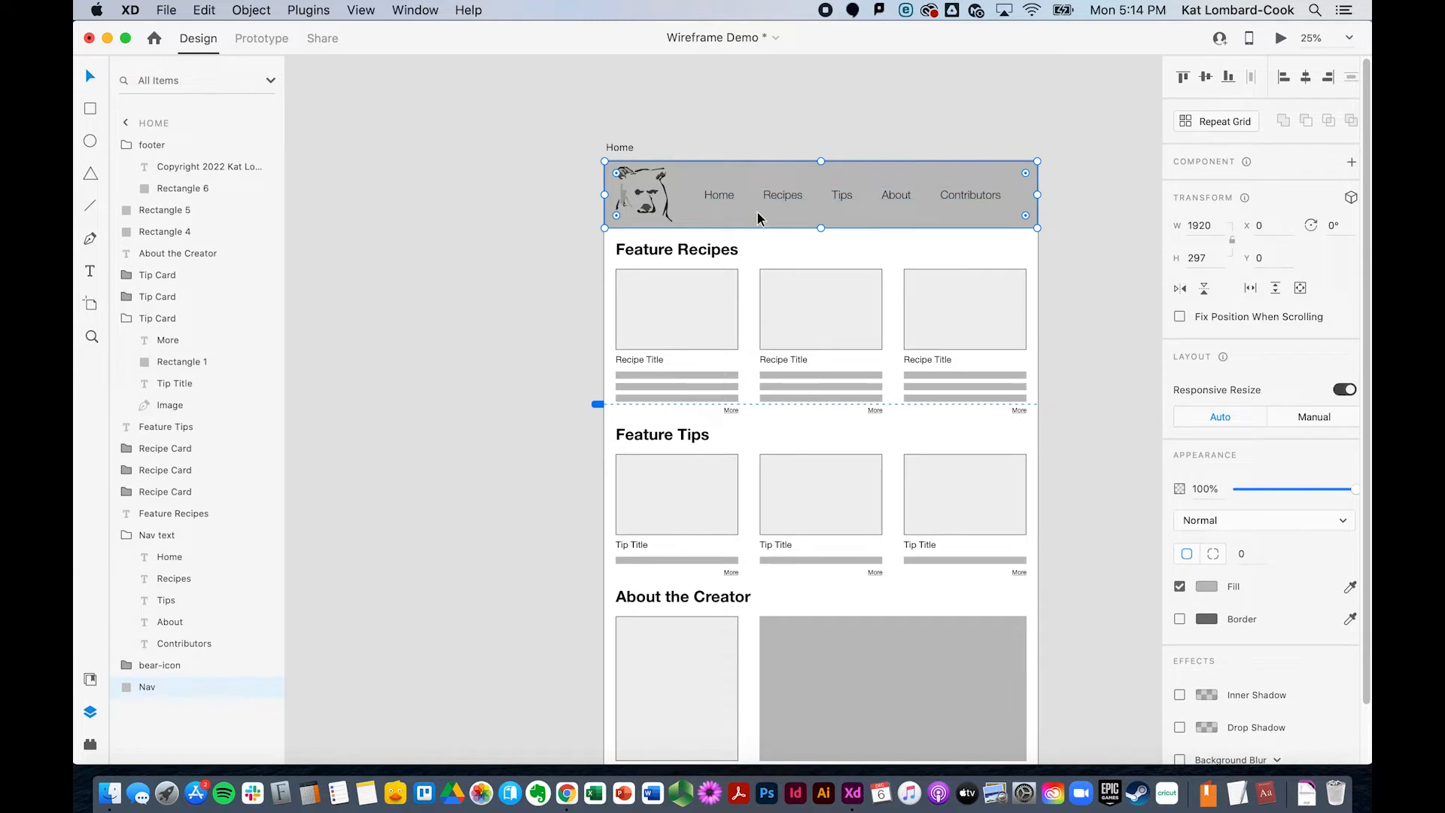
left_click(724, 199)
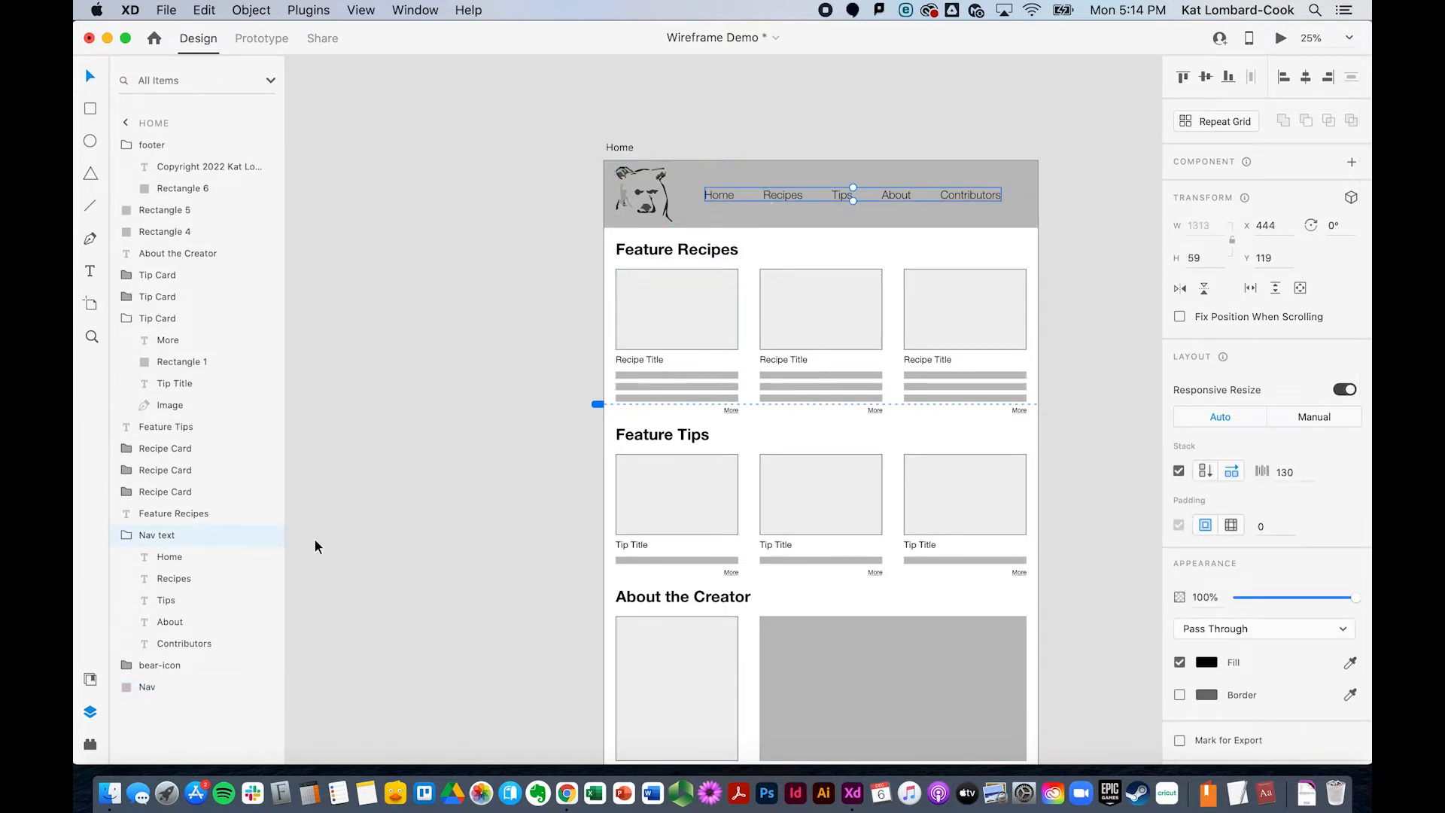
left_click(145, 688, "shift")
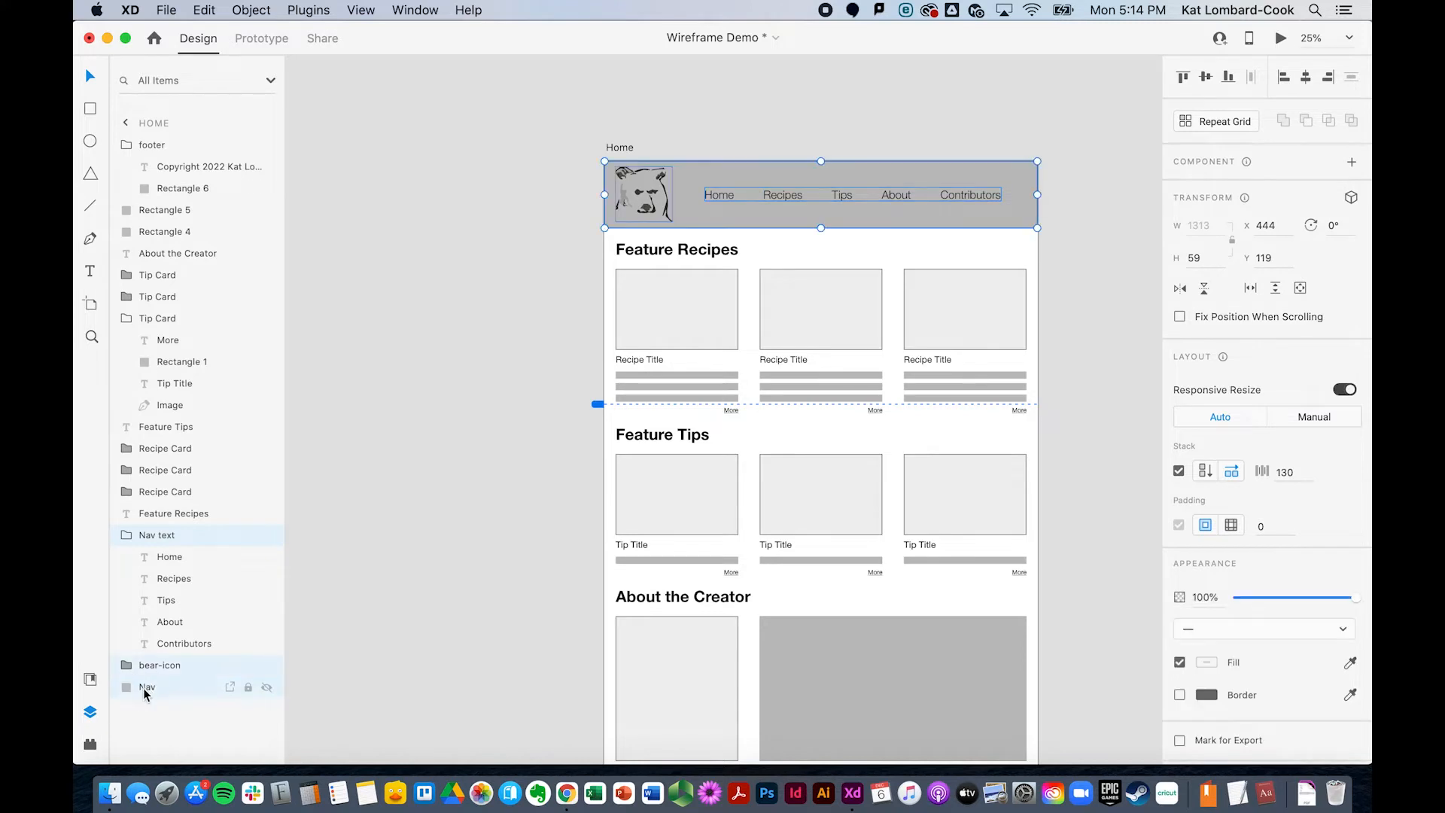
key("super+g")
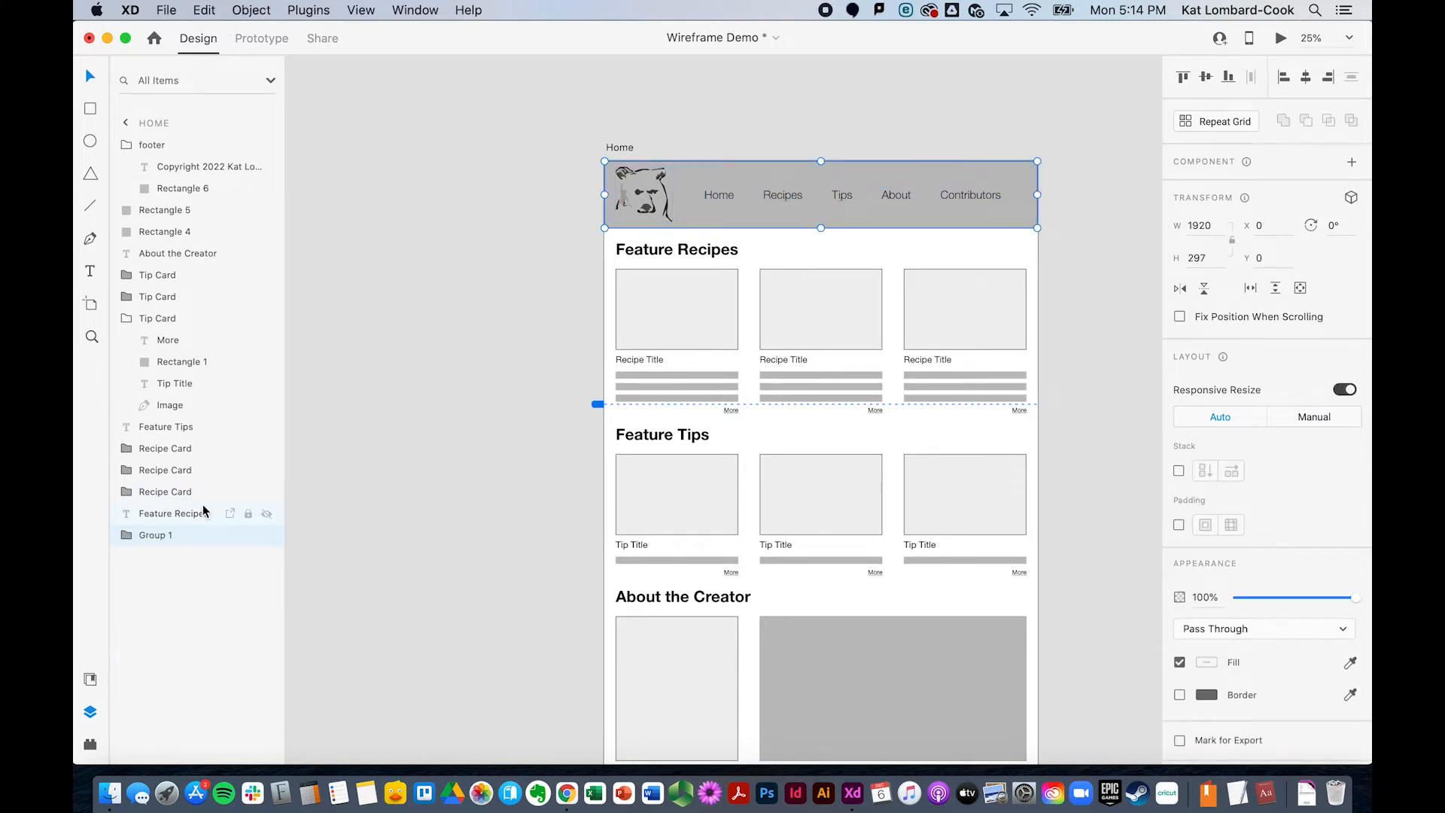
Rename the header group on the Home artboard as Main Navigation and make it a component
double_click(154, 535)
type("Navigation")
key("super+Left")
type("Main")
key("Return")
left_click(250, 11)
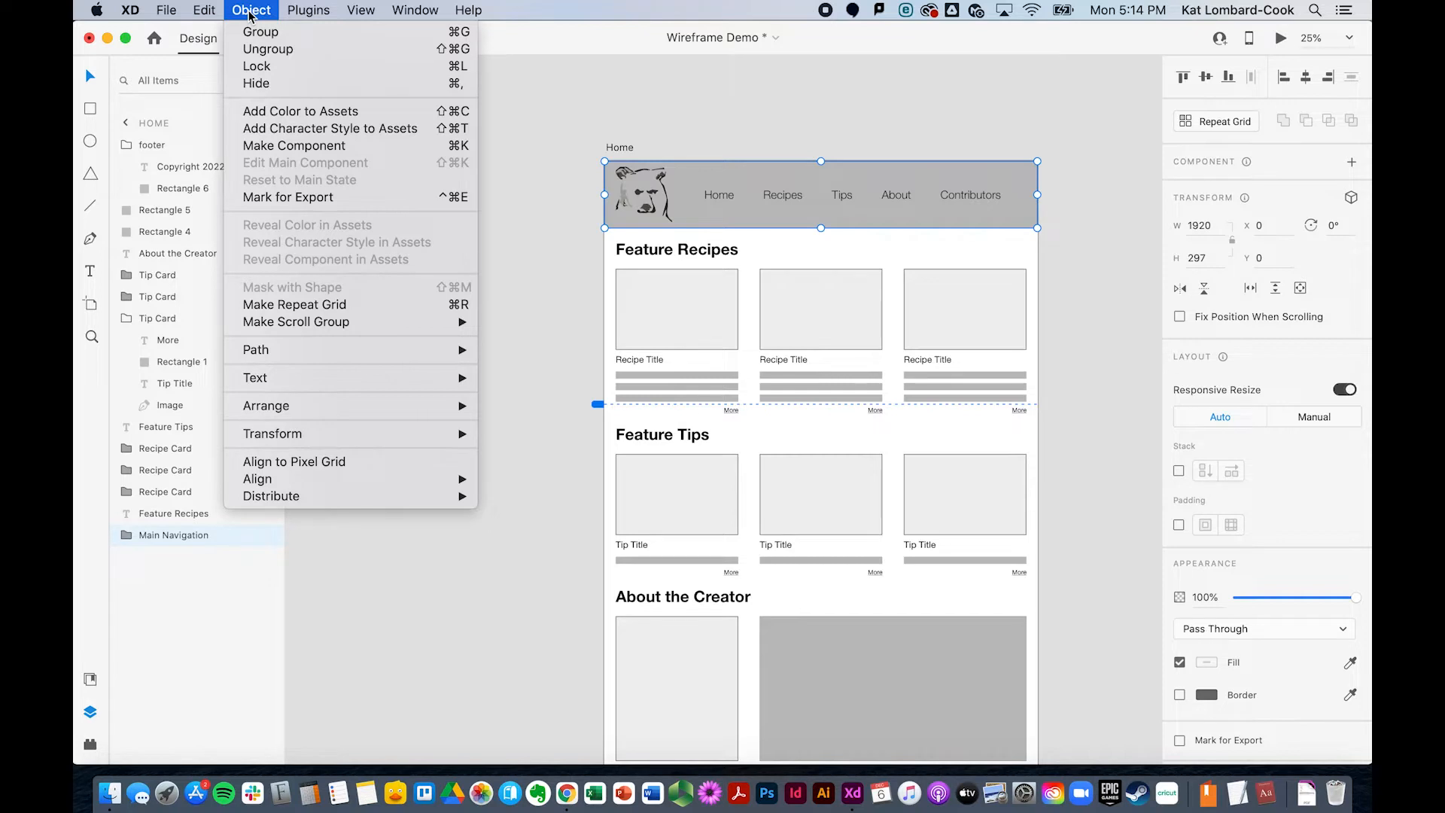
left_click(305, 145)
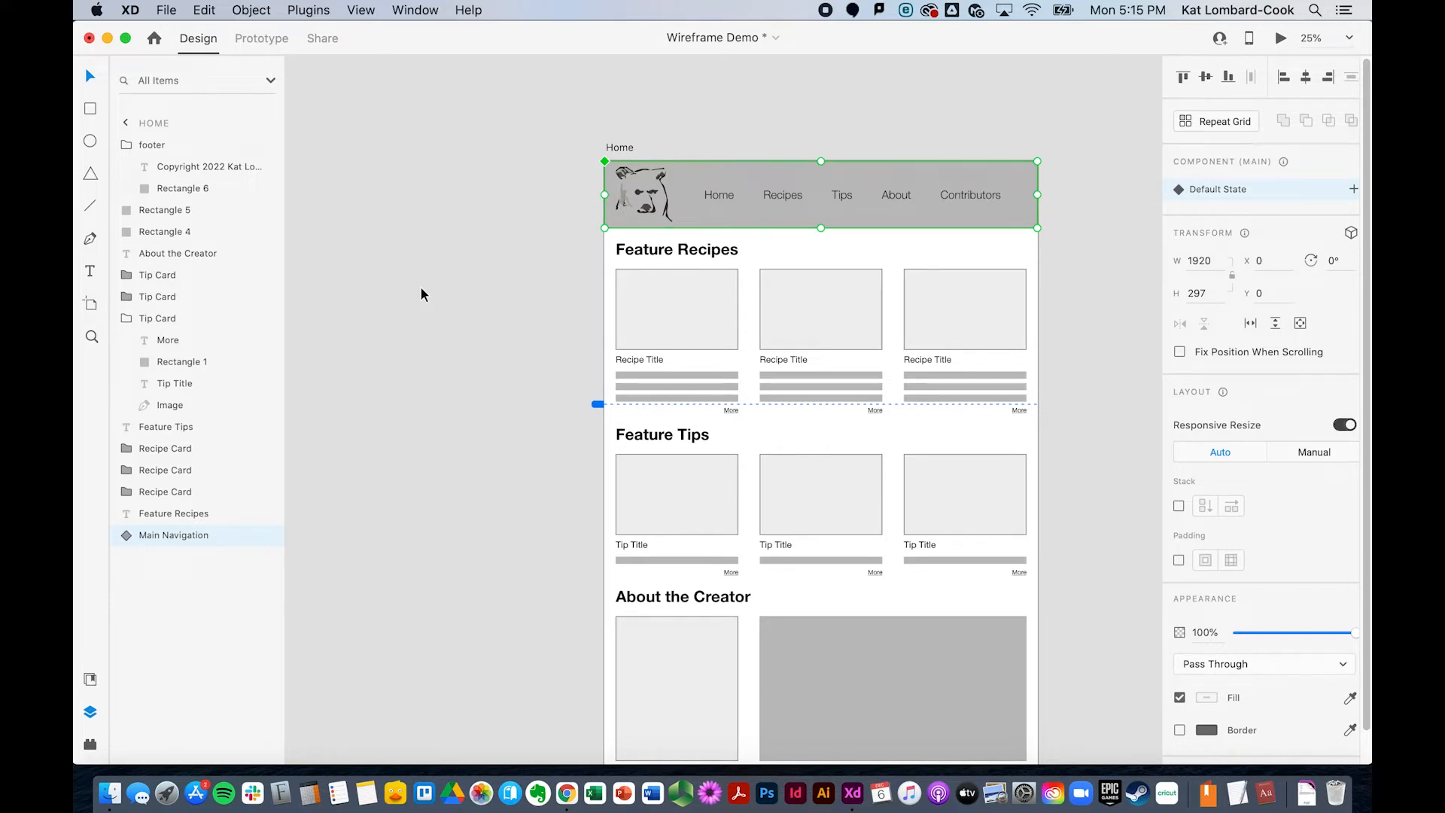
Make the footer group at the end of the Home artboard a component
scroll(422, 293, "down", 2)
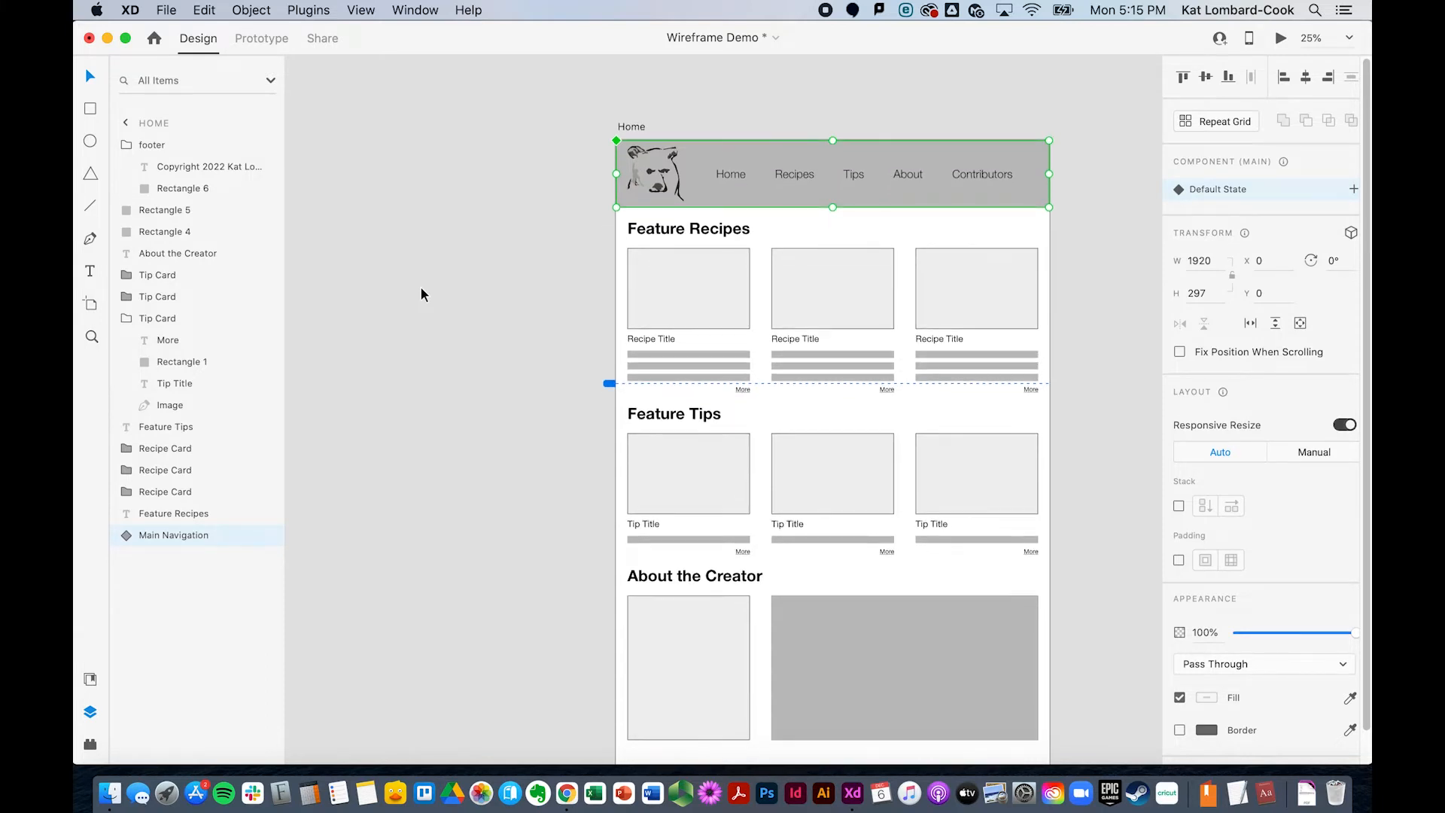
scroll(422, 288, "down", 5)
left_click(812, 474)
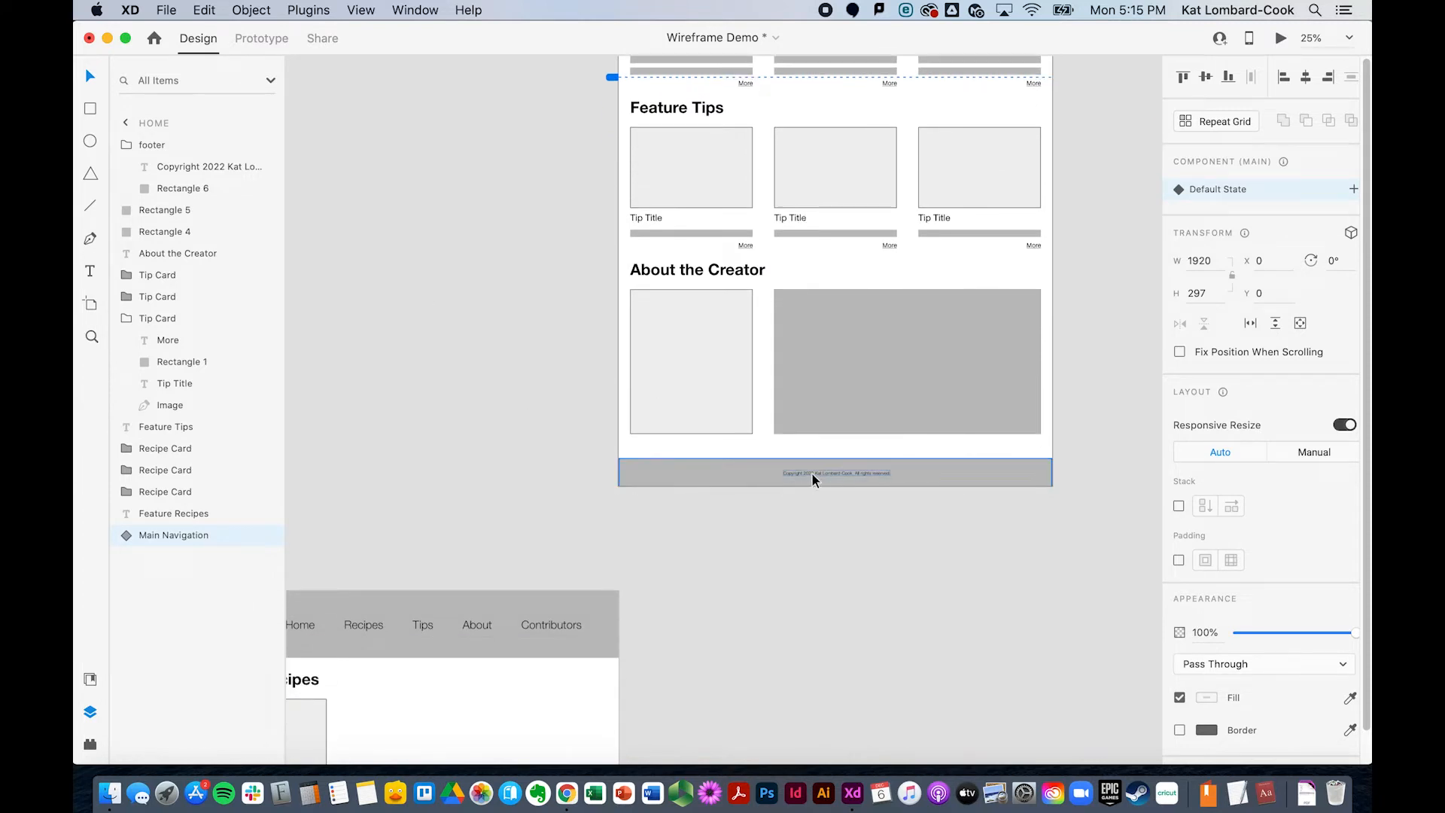
key("Escape")
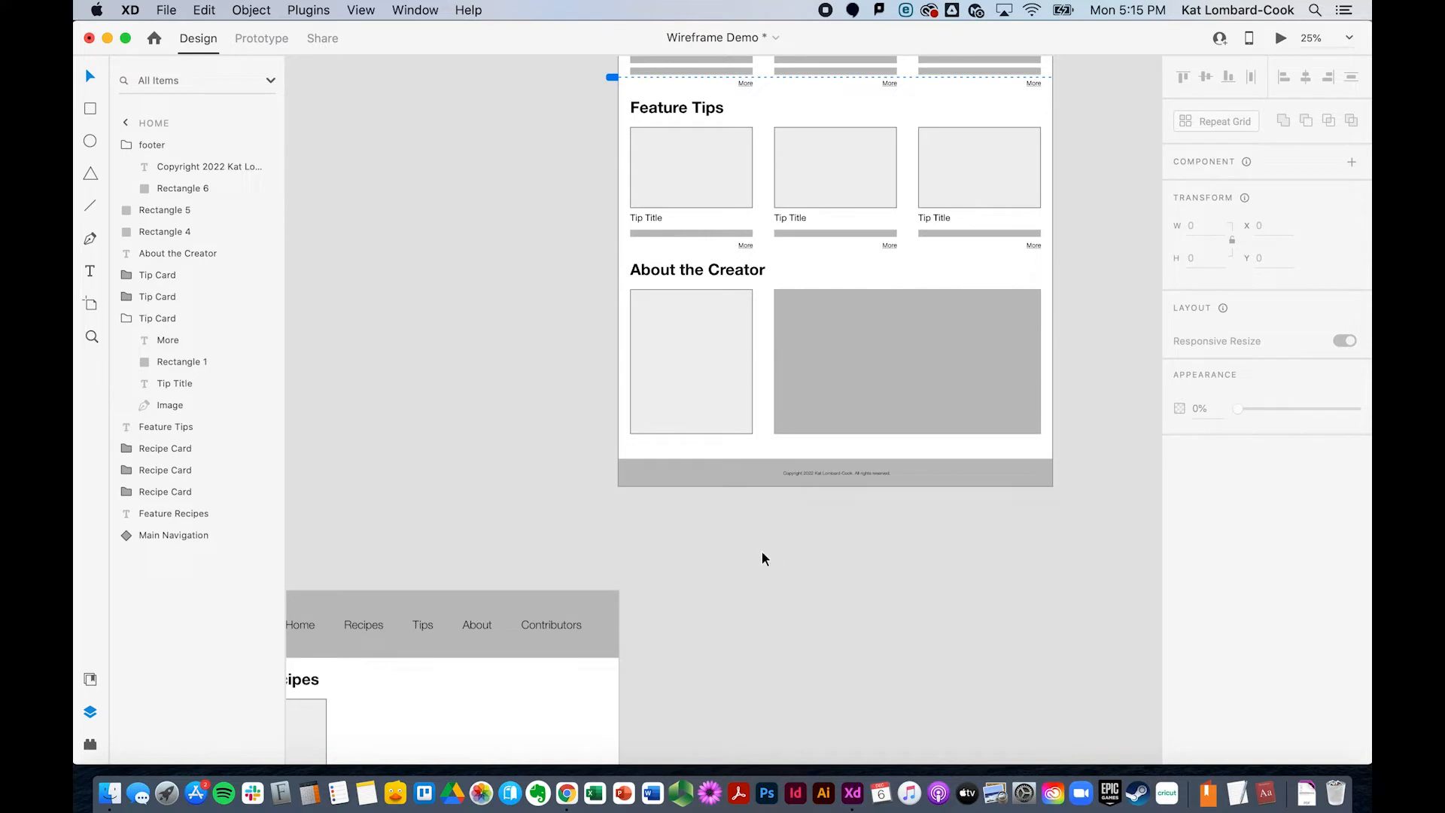
left_click(983, 506)
left_click_drag(1083, 510, 941, 448)
double_click(851, 471)
left_click(757, 465)
double_click(825, 474)
left_click(824, 473)
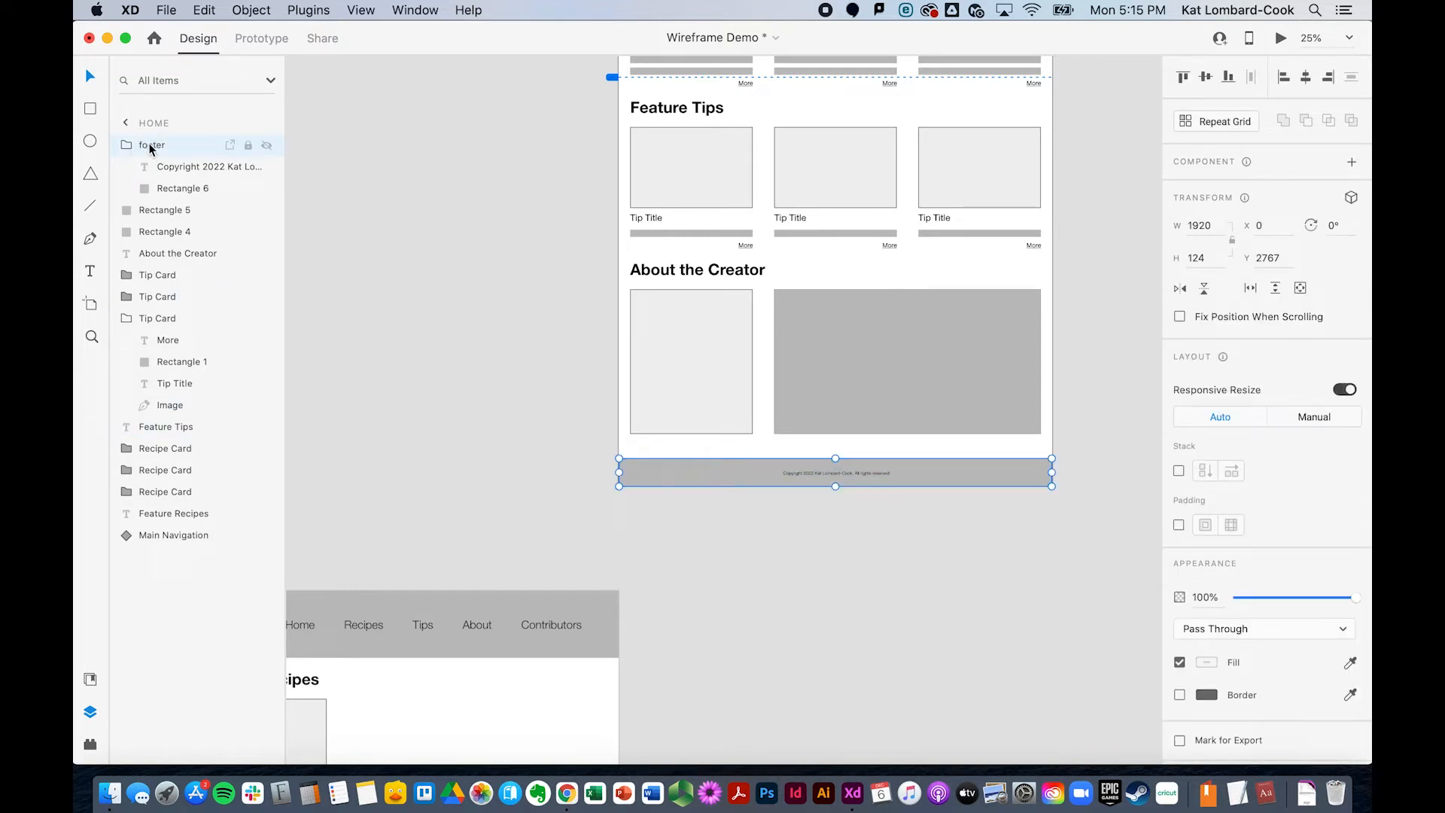
key("super+k")
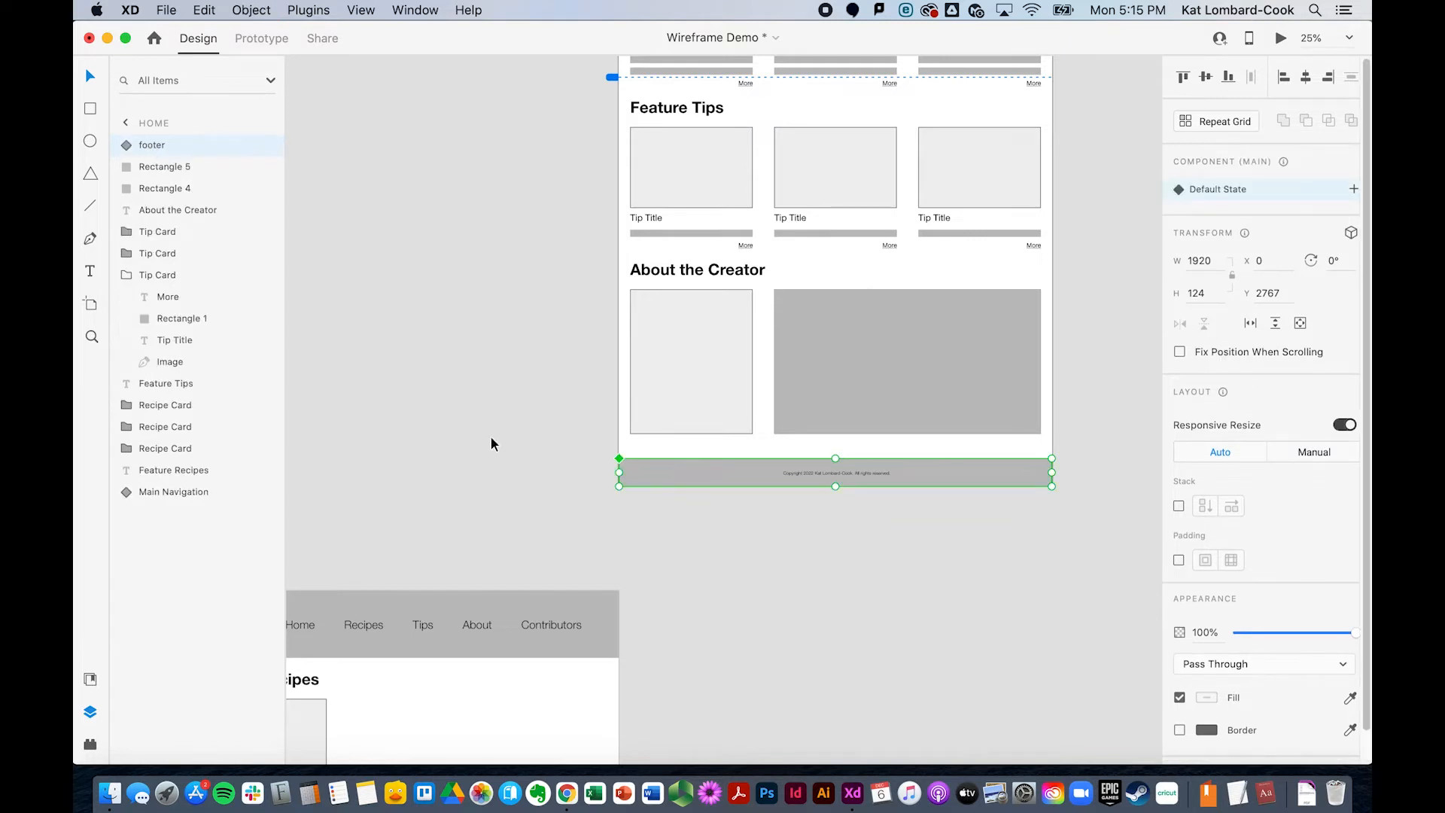
Delete the Nav background, Nav text and bear icon from the Recipe Page artboard
scroll(490, 435, "down", 5)
scroll(489, 435, "left", 4)
scroll(491, 436, "down", 3)
scroll(491, 437, "left", 2)
key("super+minus")
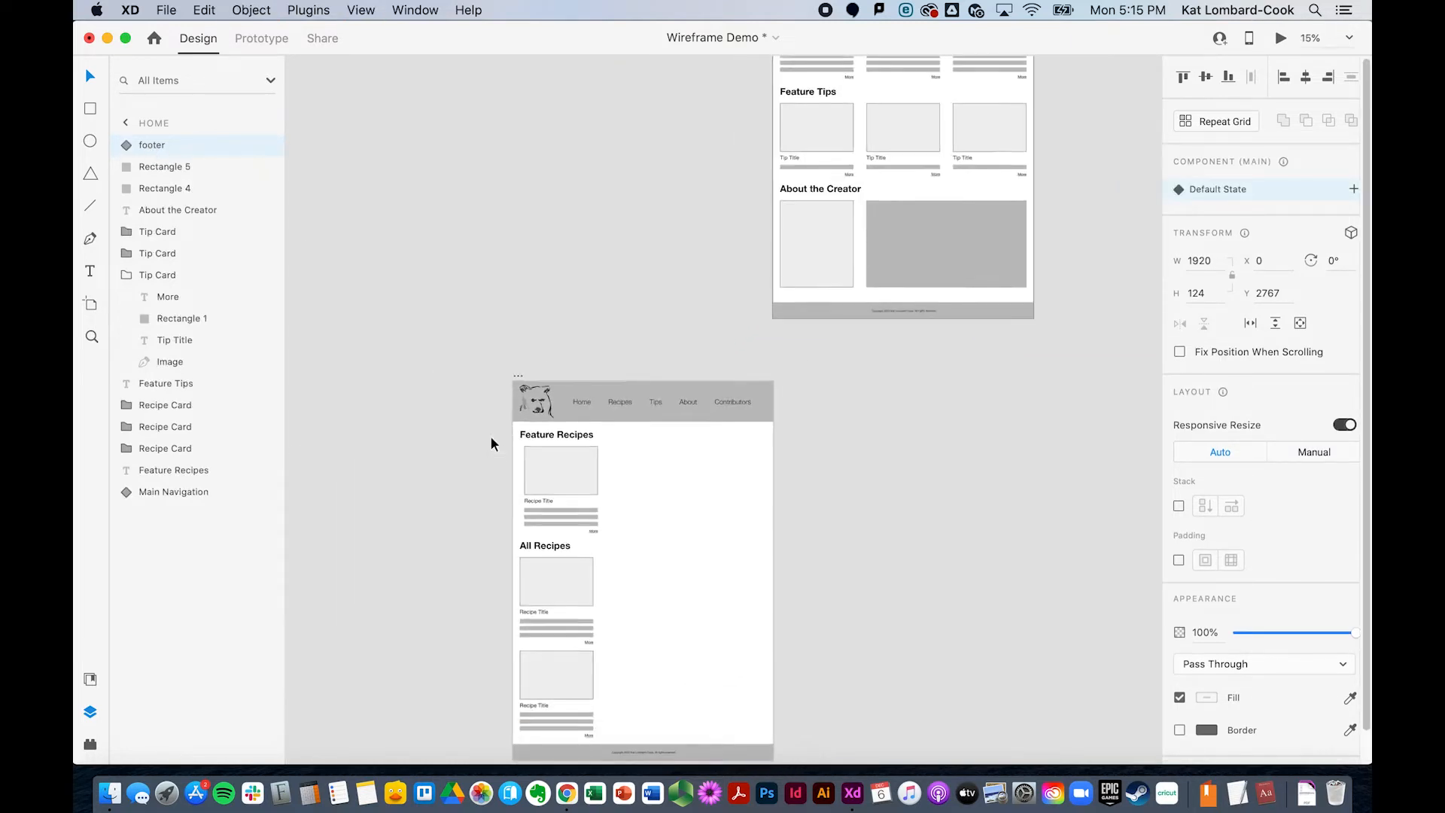
left_click(594, 403)
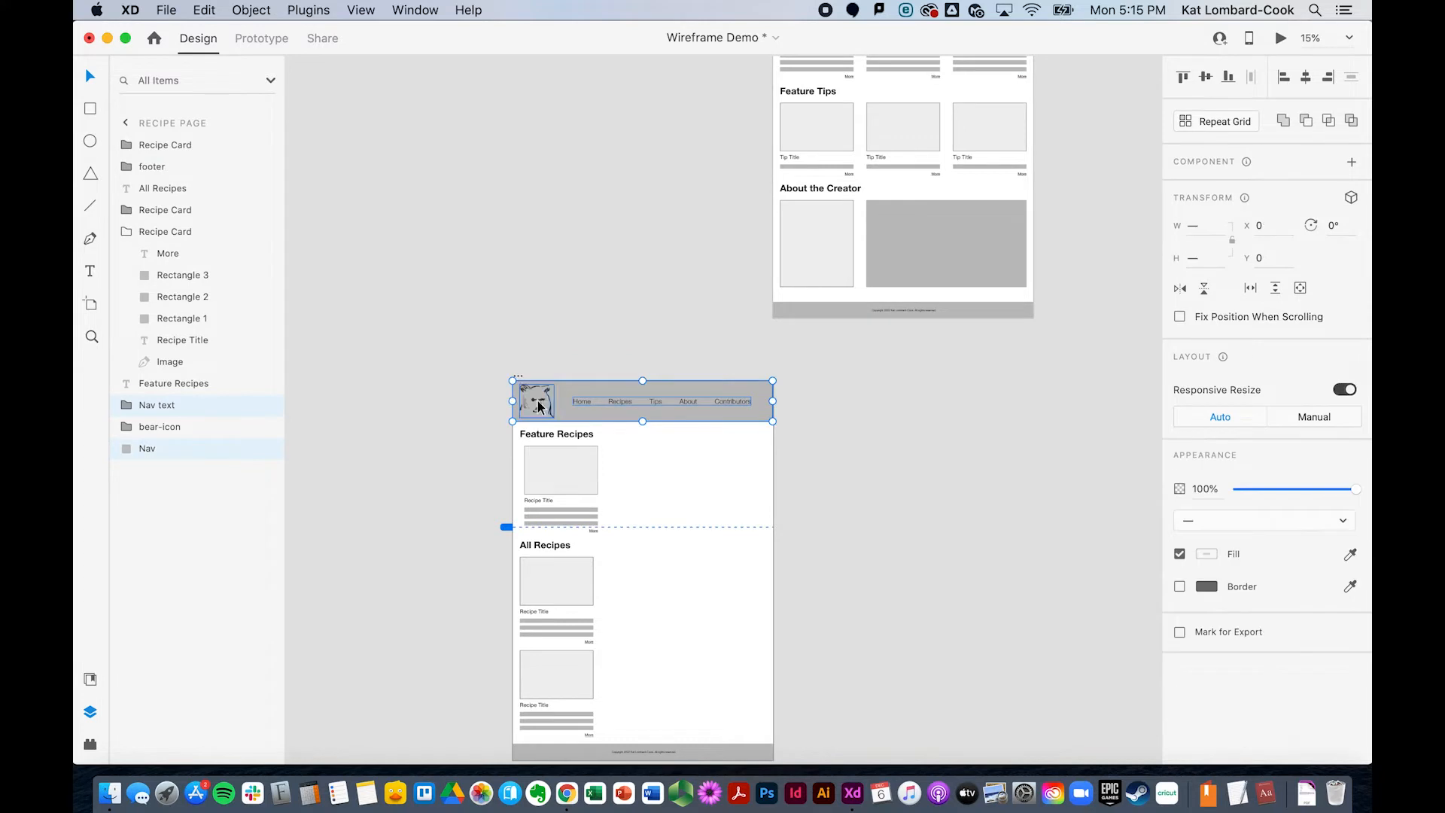
left_click(536, 407)
key("Delete")
left_click(592, 404)
key("Delete")
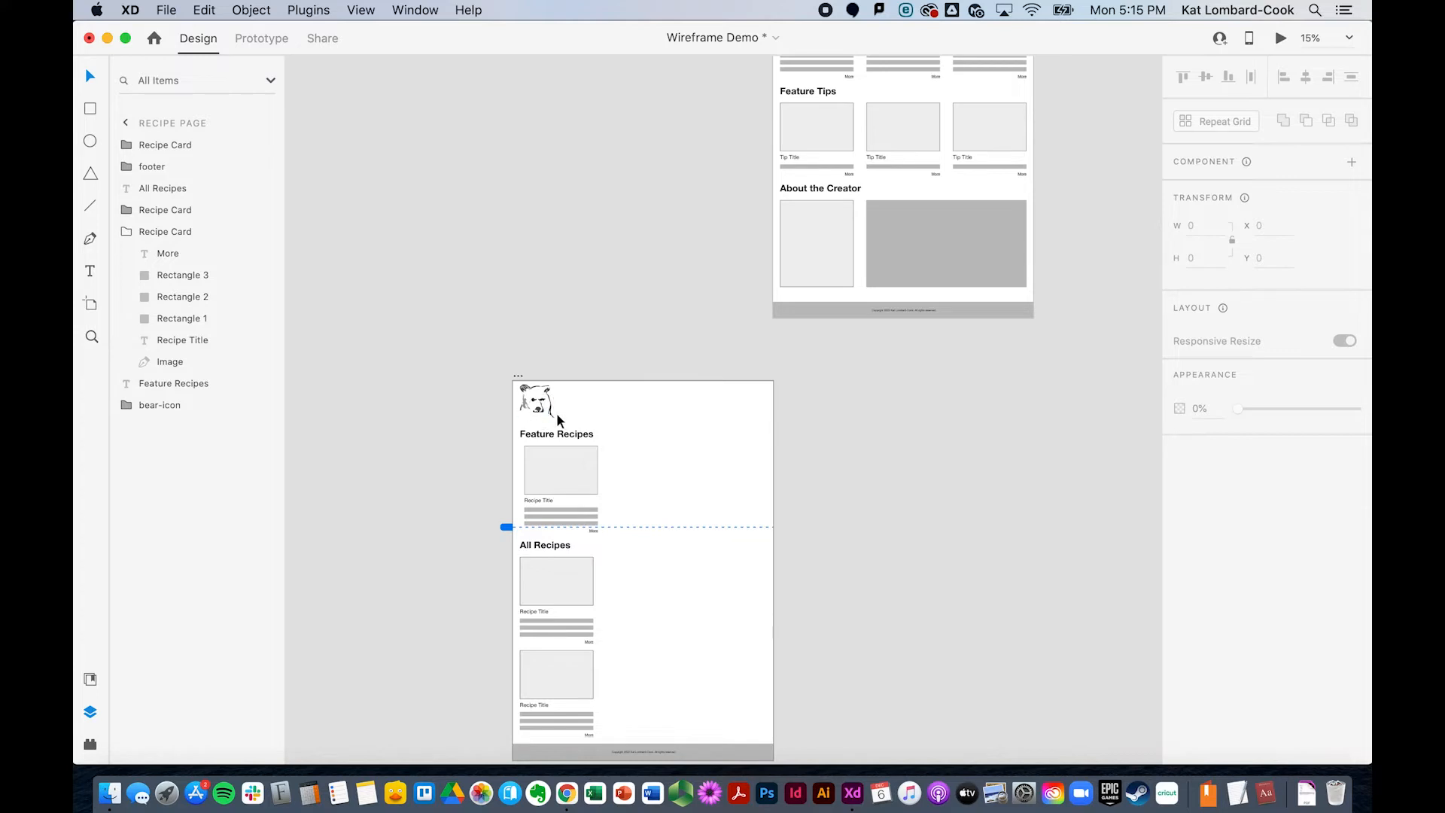
left_click(551, 413)
key("Delete")
Delete the footer group from the Recipe Page artboard
scroll(743, 667, "down", 2)
left_click(728, 677)
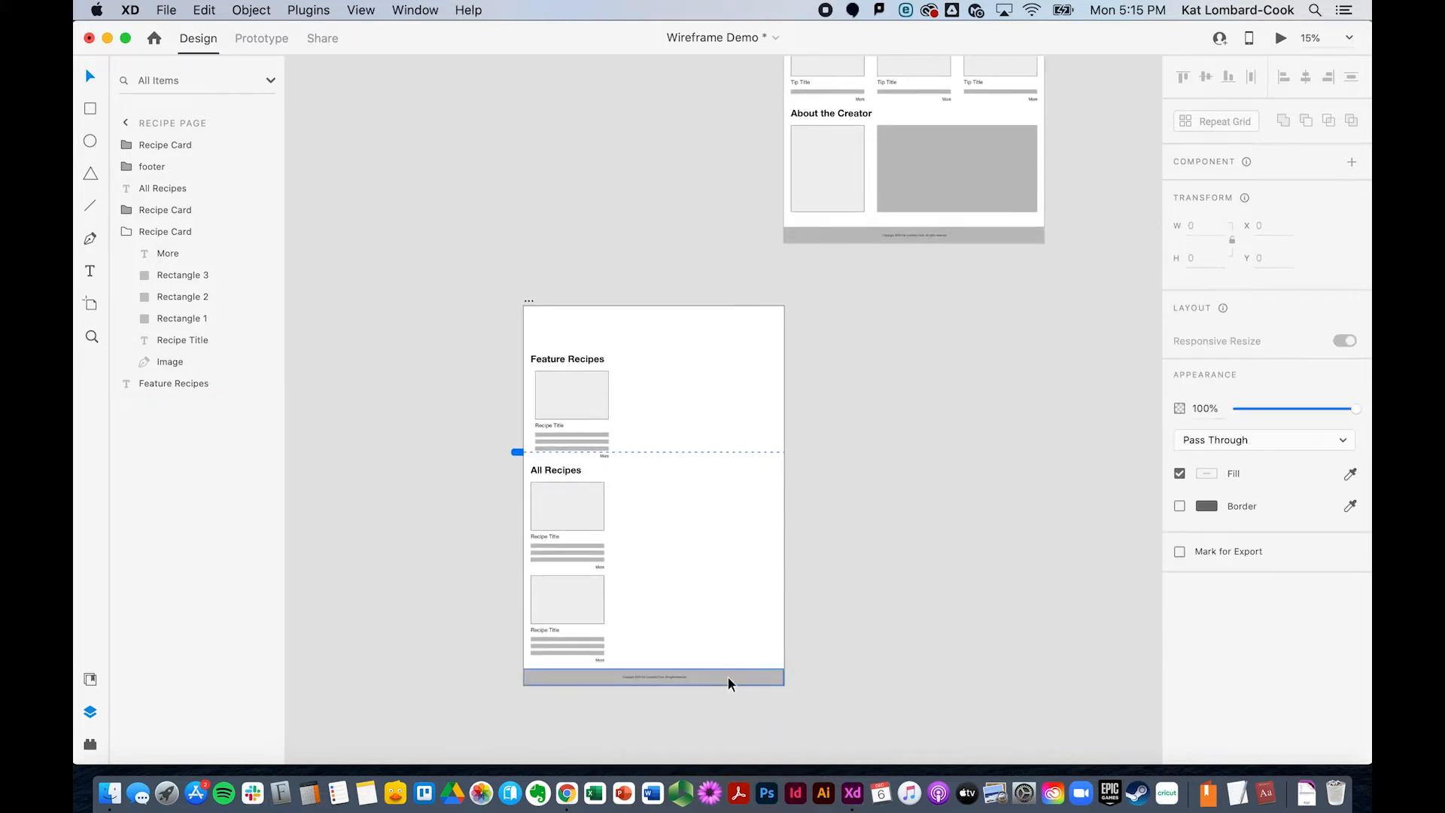
double_click(671, 678)
key("Escape")
key("Delete")
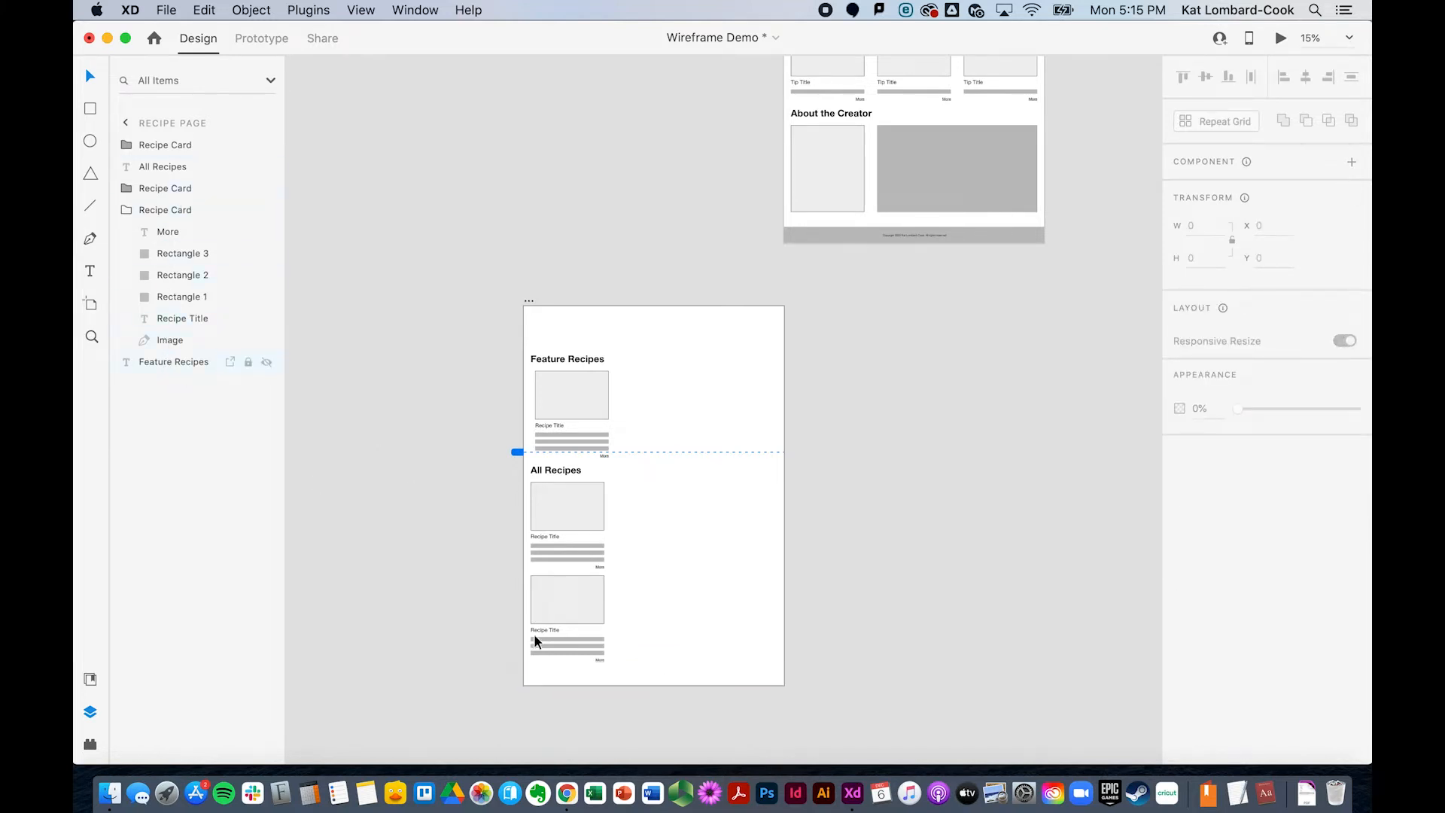
Show the document assets and save the Feature Recipes heading's formatting as a character style
scroll(731, 594, "up", 2)
scroll(732, 594, "down", 2)
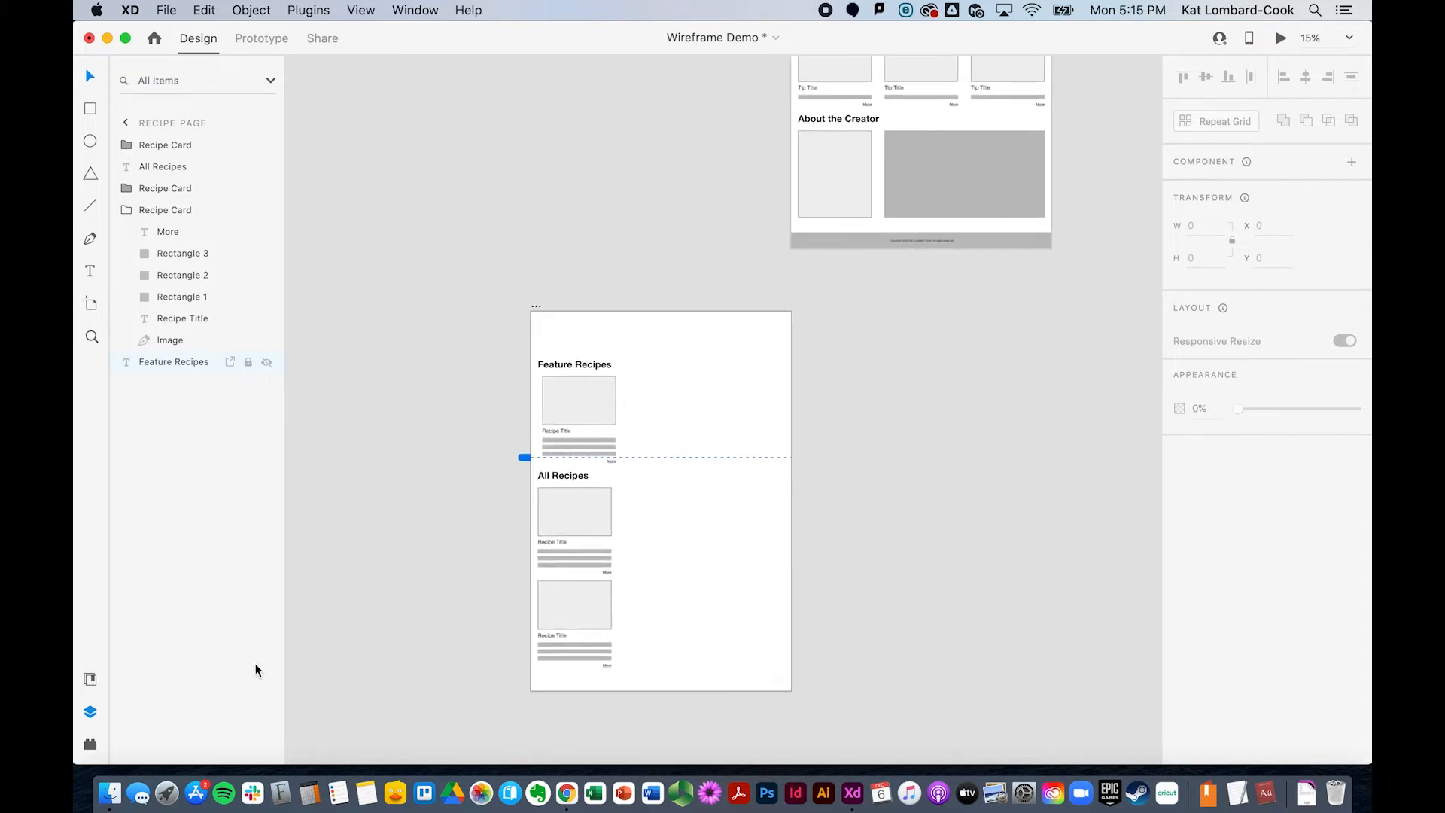
left_click(90, 679)
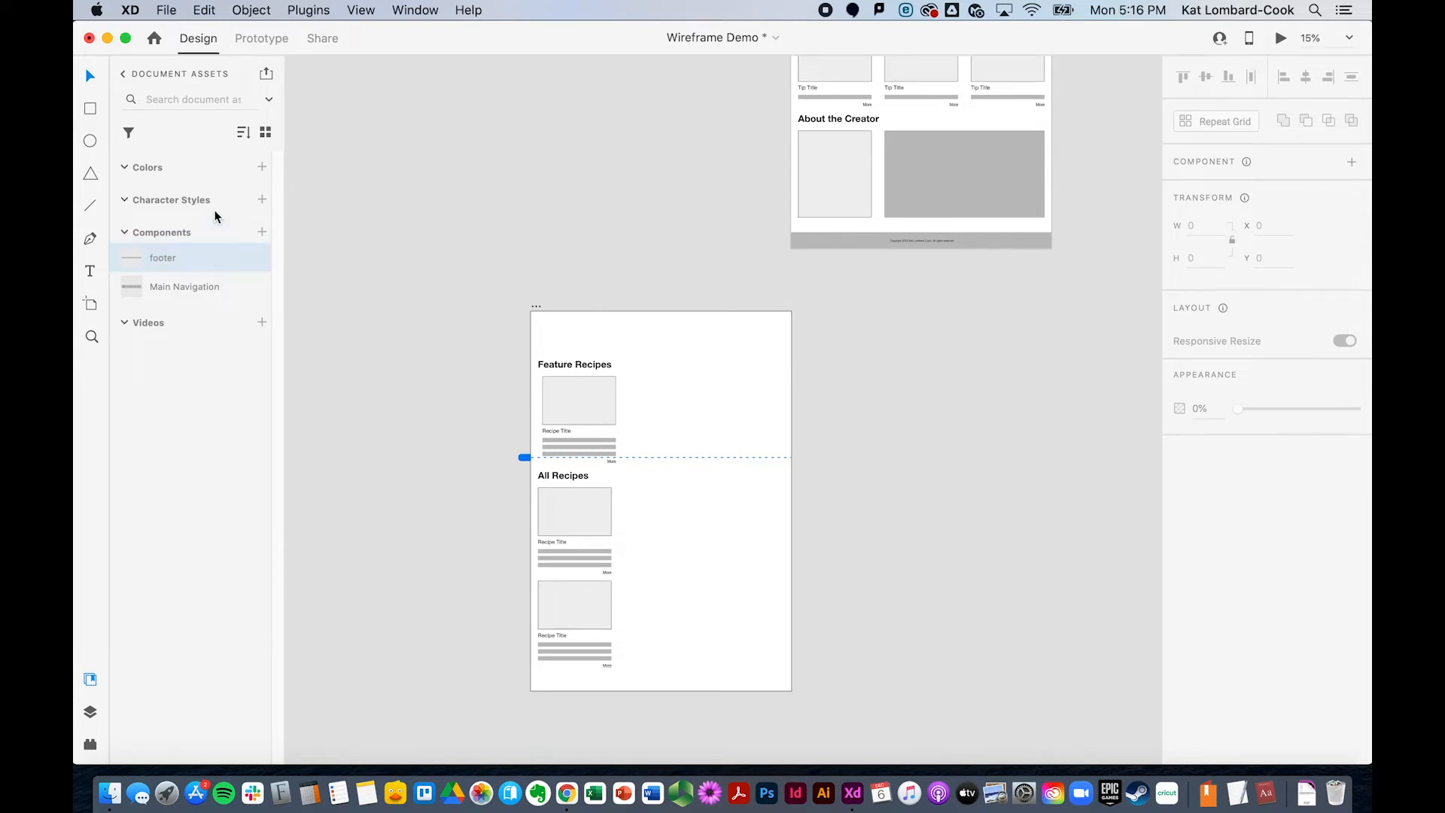
left_click(260, 199)
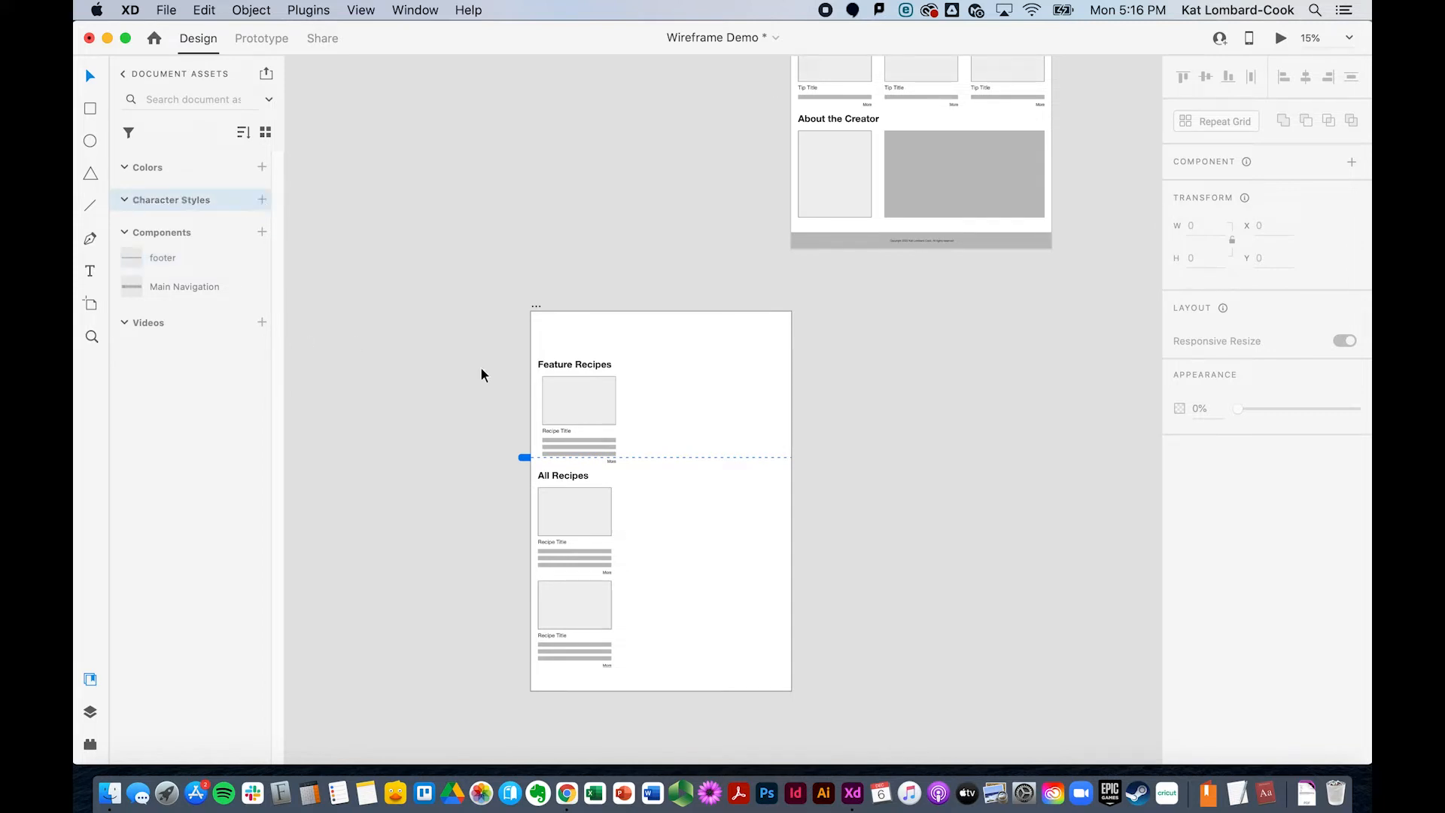
left_click(576, 364)
double_click(576, 364)
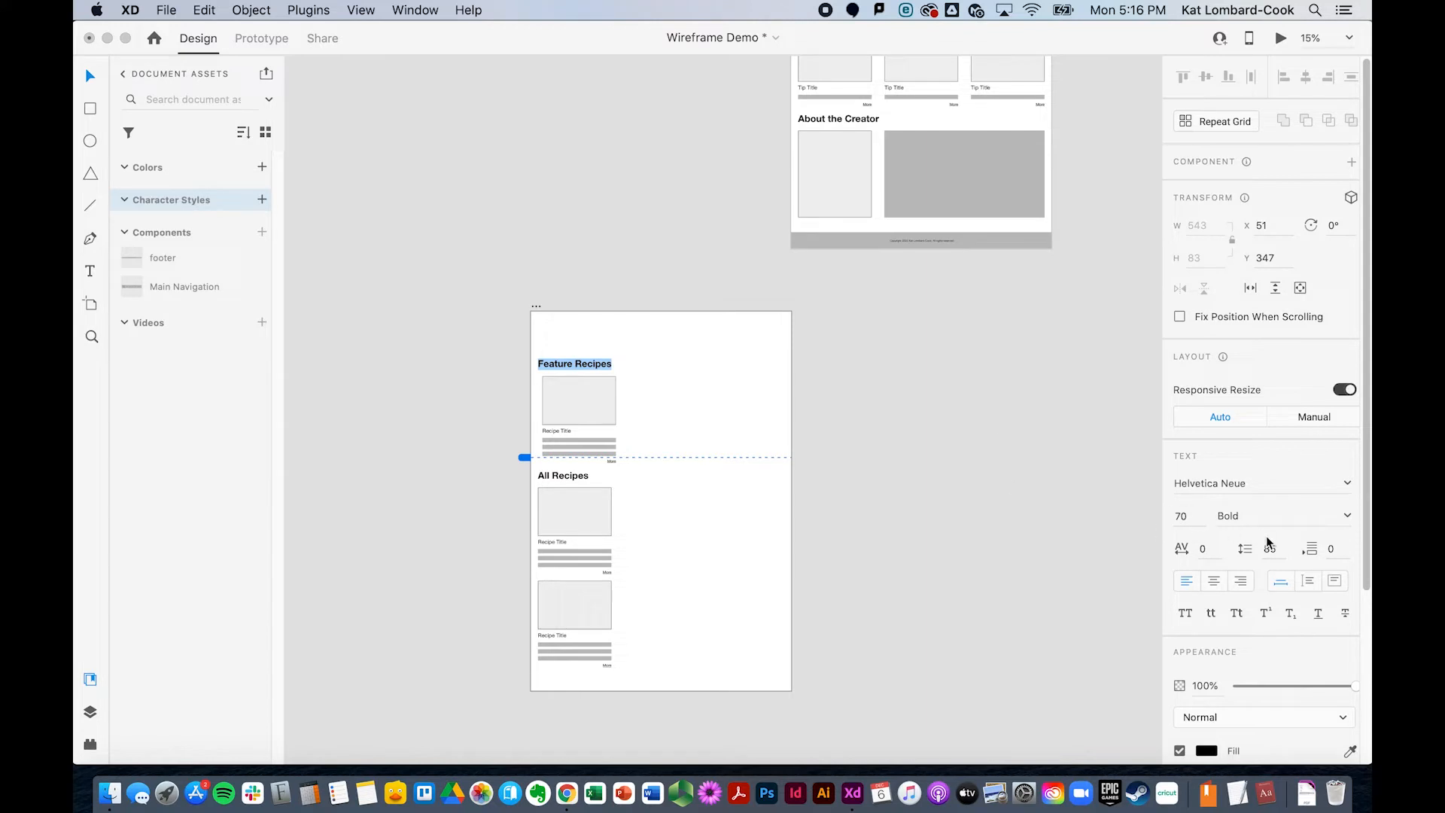
left_click(261, 199)
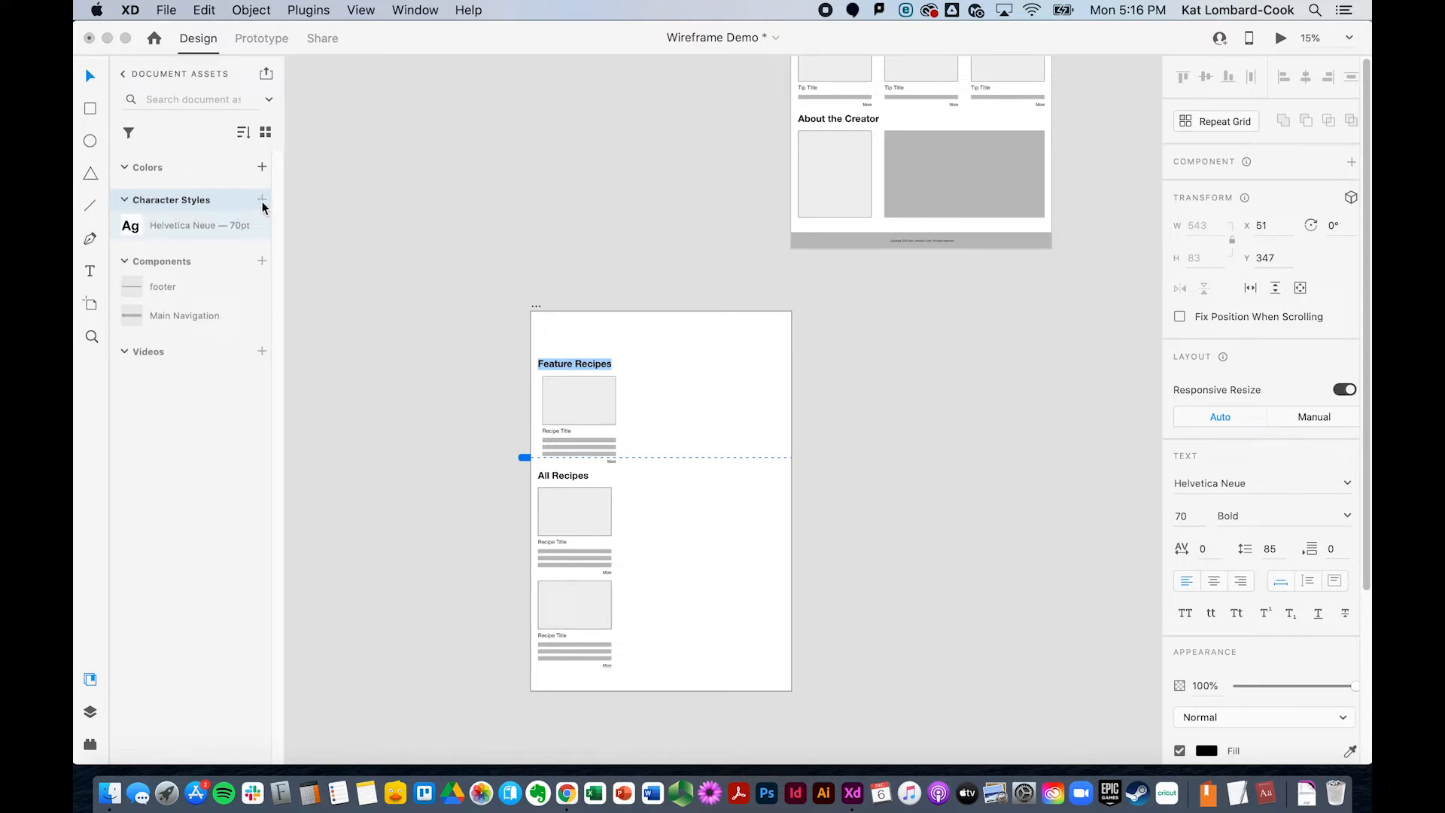
Rename the Helvetica Neue 70pt character style, adding a dash suffix after 70pt and the prefix H1
double_click(224, 225)
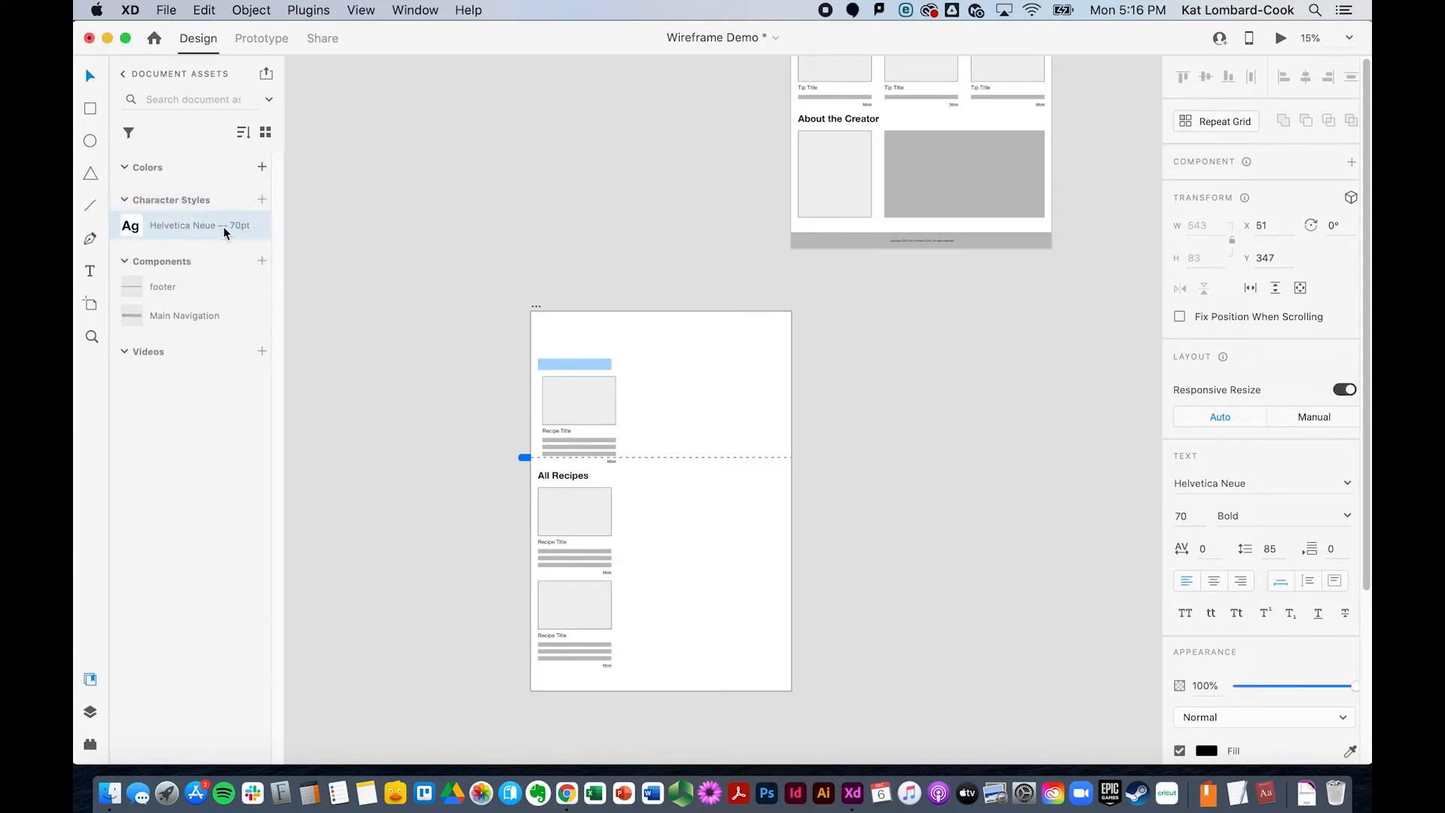
key("Right")
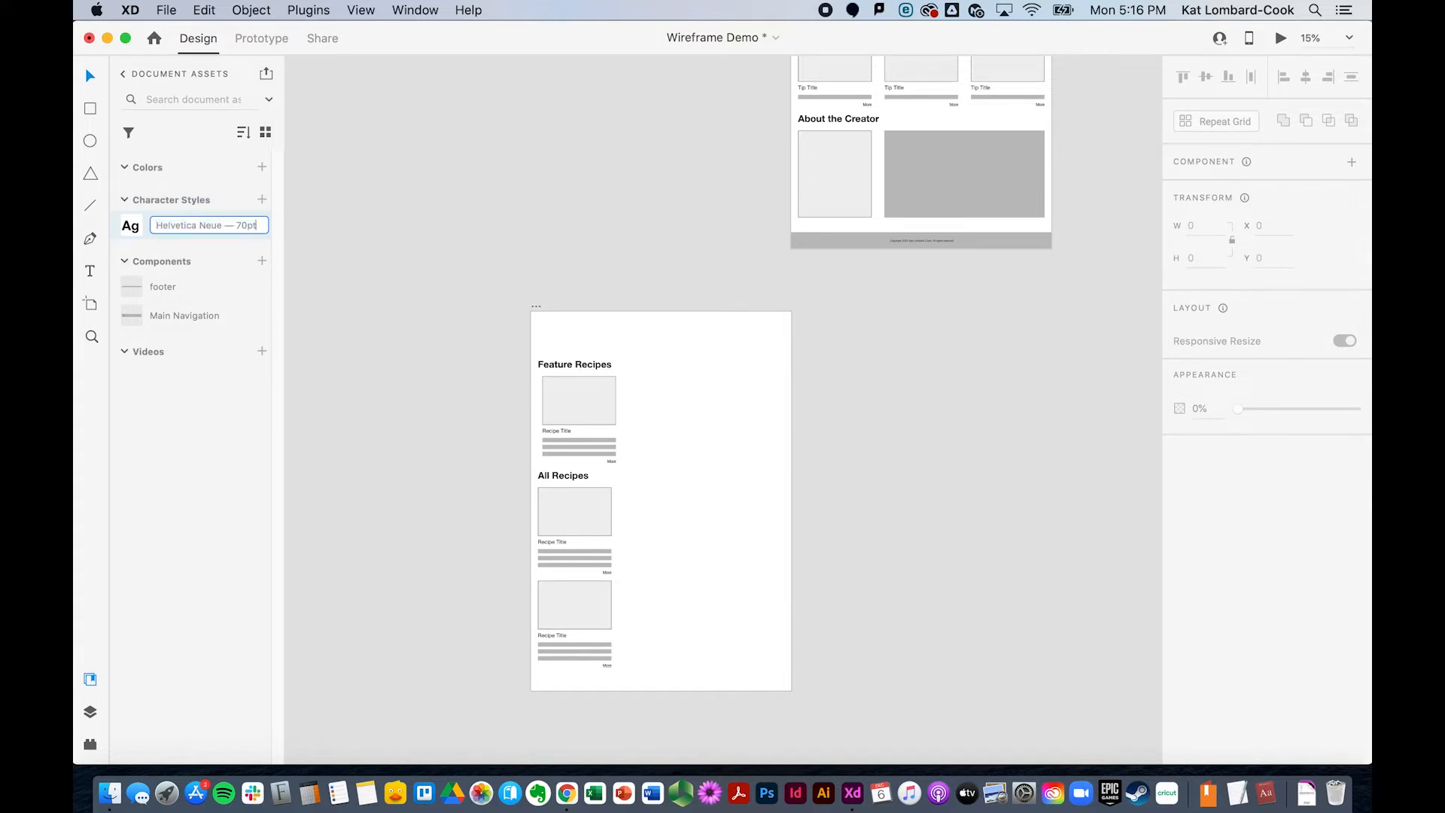
type("—...")
key("Return")
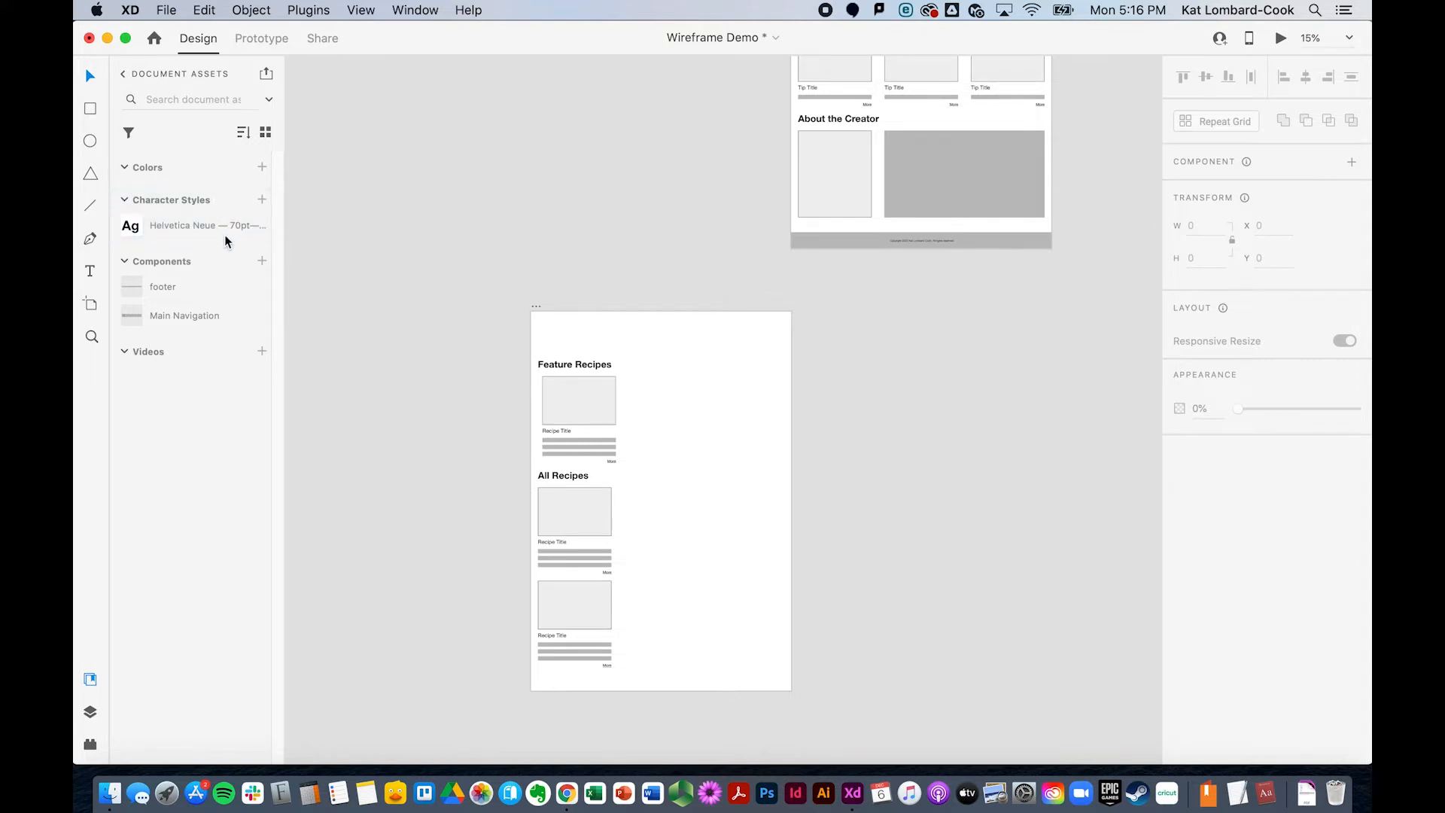
double_click(194, 222)
key("Left")
type("H1")
key("Return")
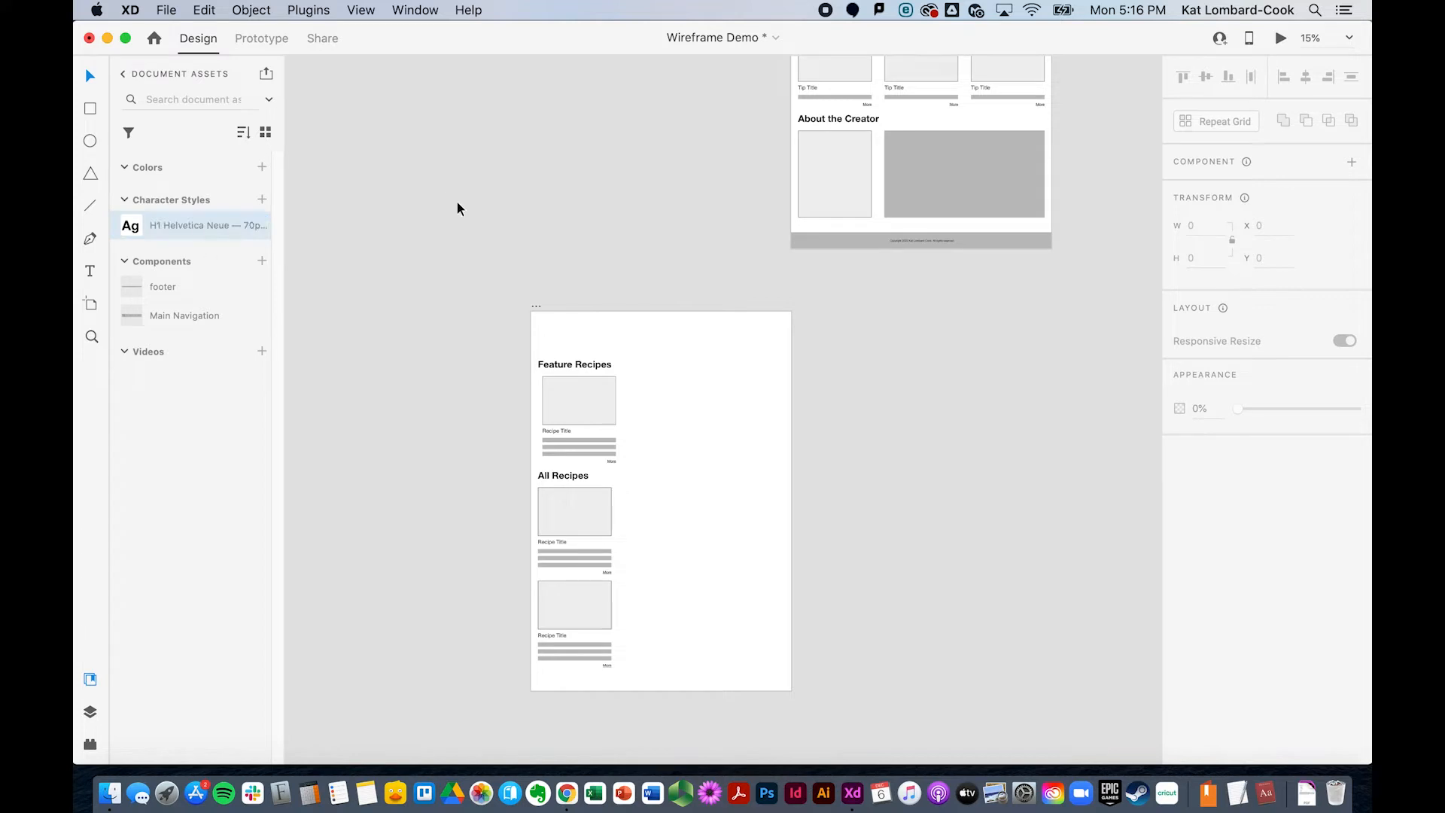
Save the feature card's Recipe Title formatting as a character style and prefix its name with H2
double_click(560, 429)
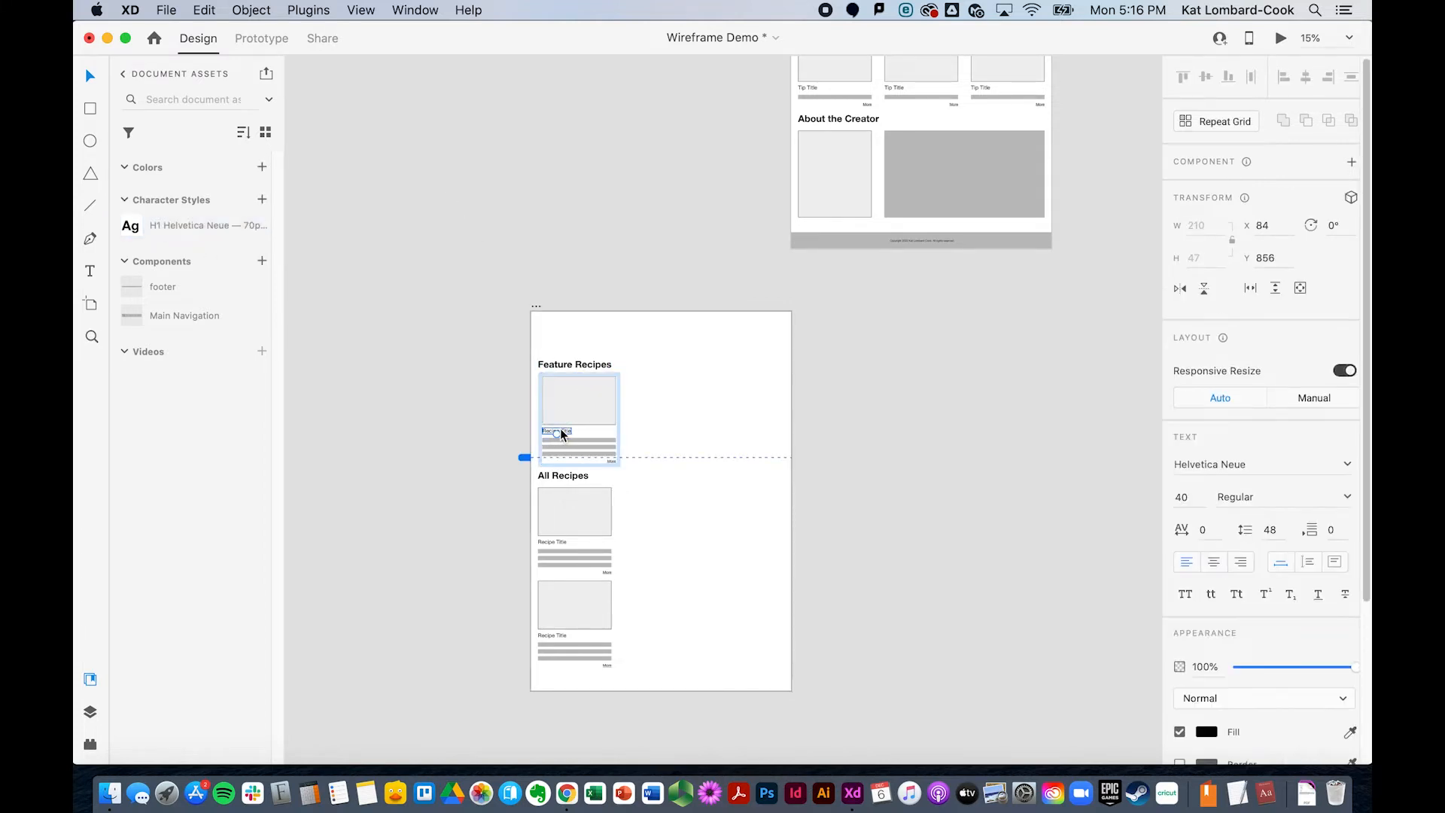
left_click(262, 199)
double_click(170, 227)
type("H2")
key("Return")
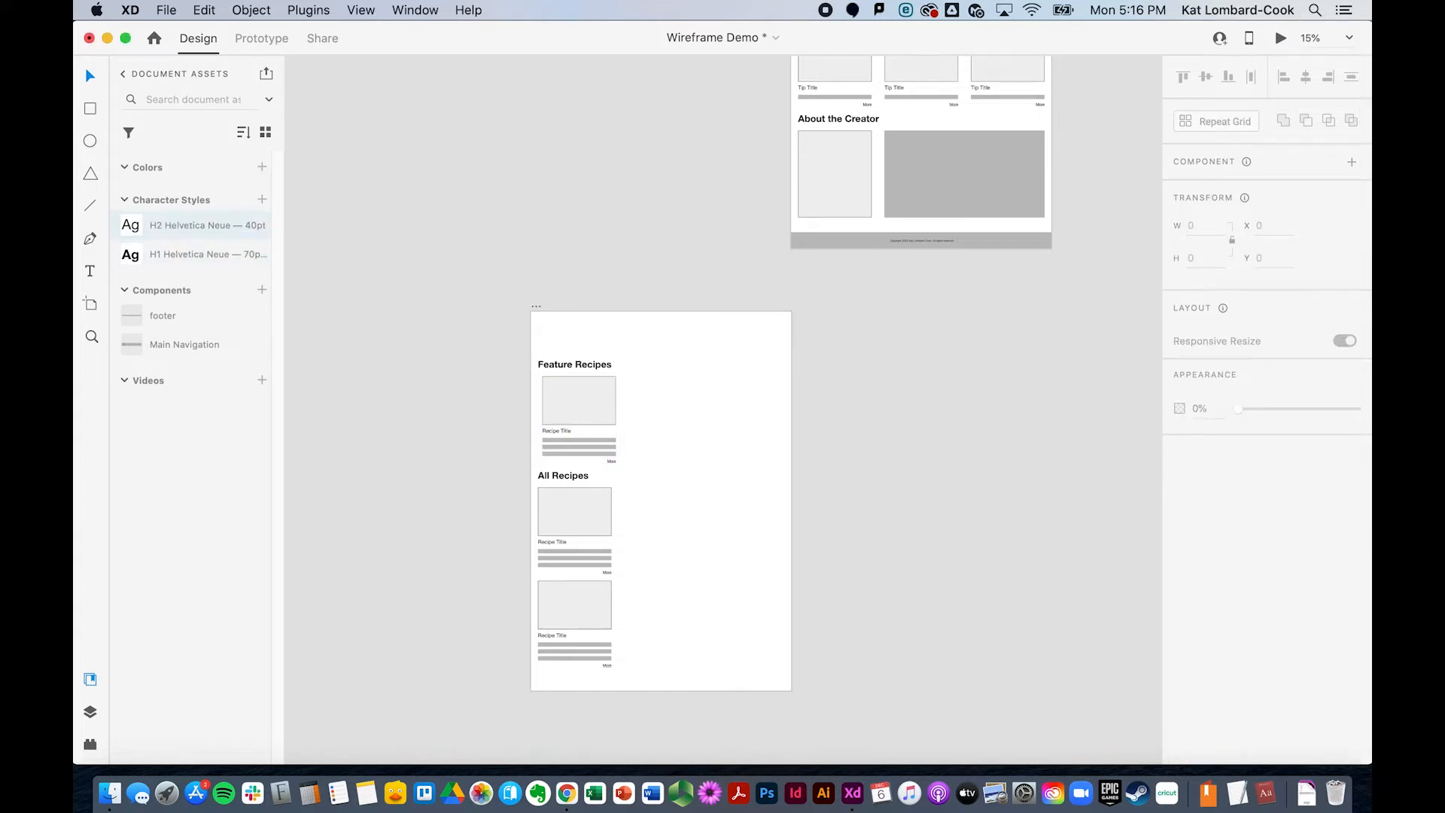
Save the feature card's More text formatting as a character style and prefix its name with h3
double_click(610, 458)
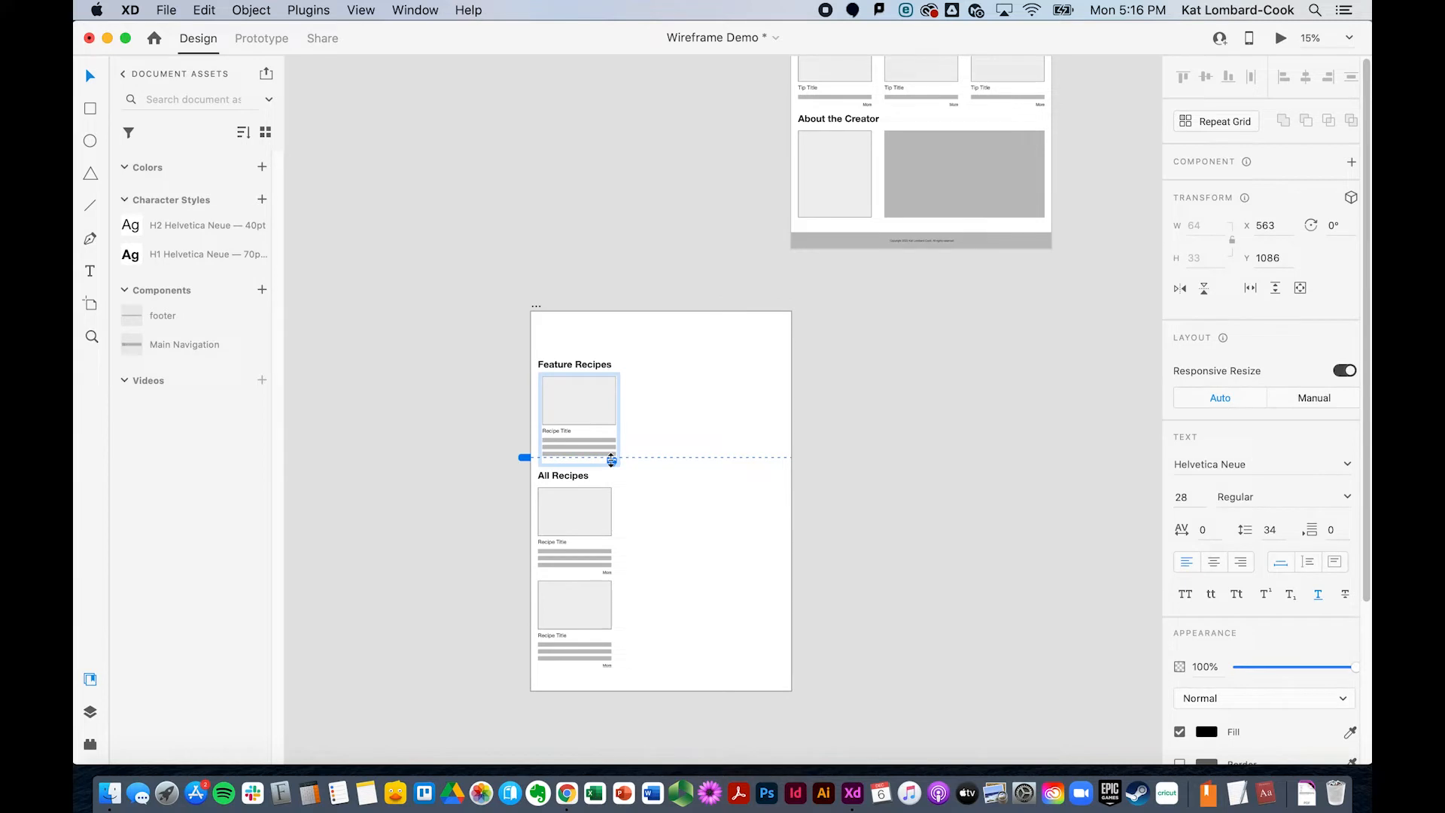
left_click(262, 198)
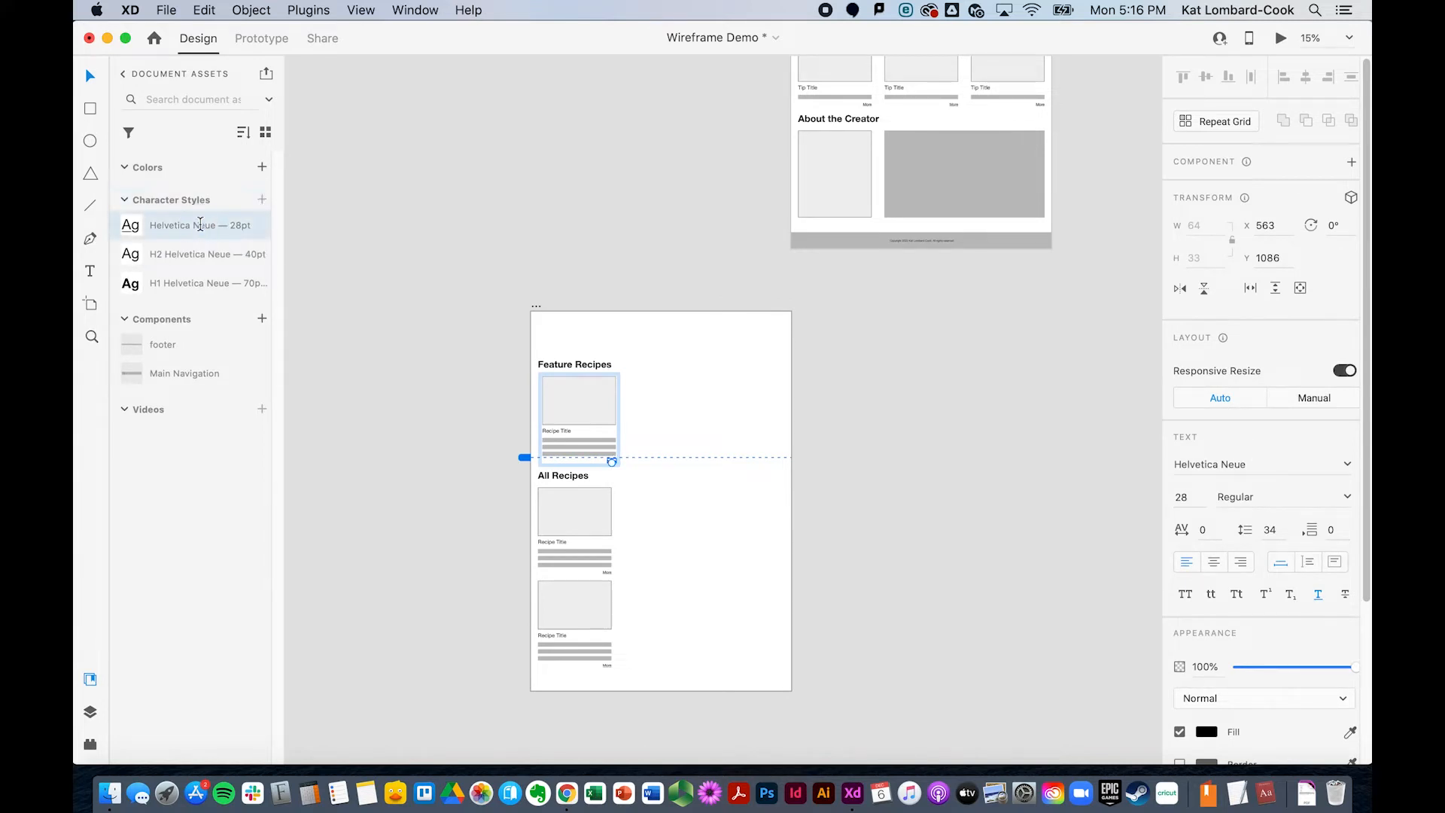
double_click(202, 226)
type("h")
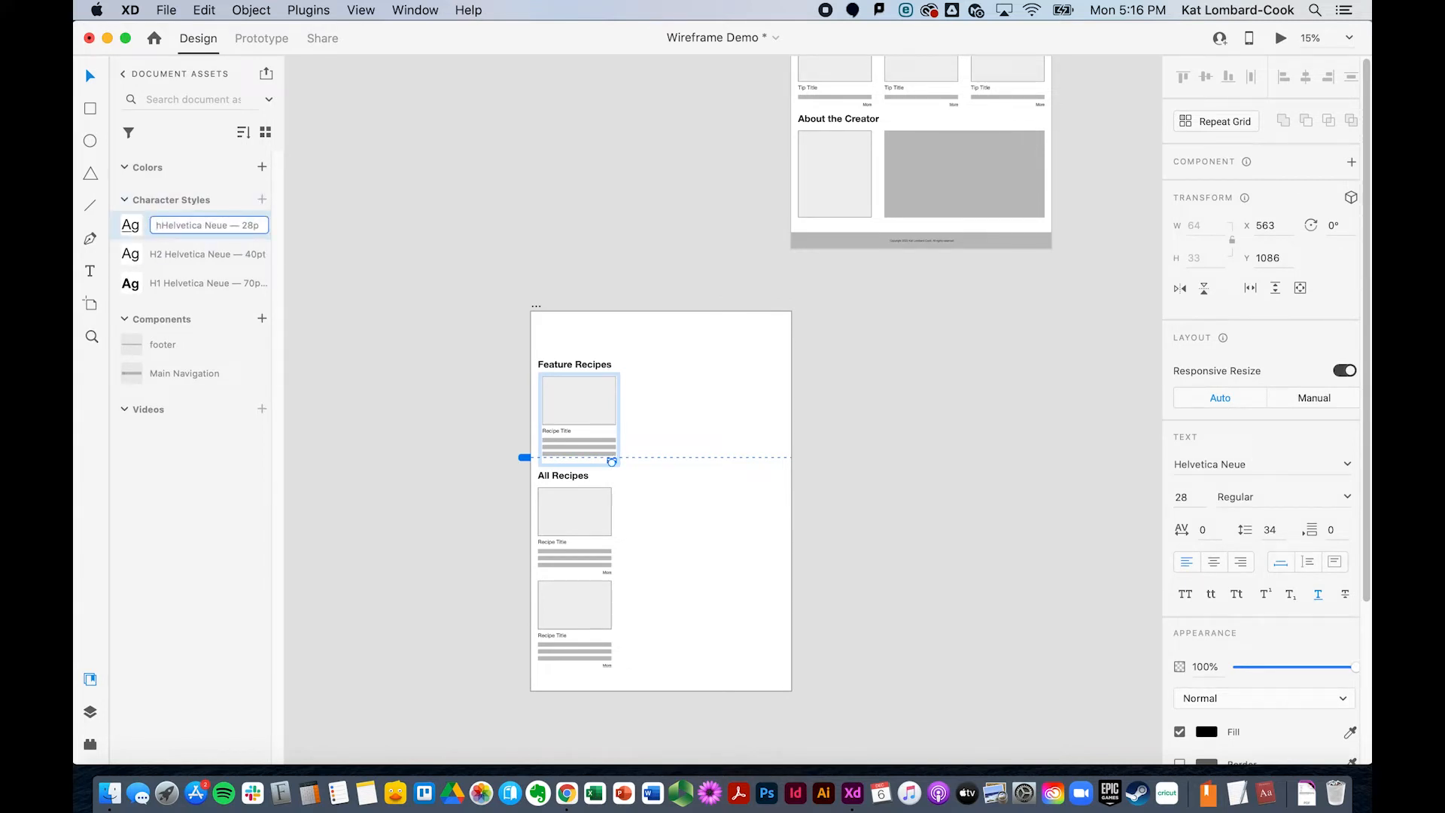
type("3")
key("Return")
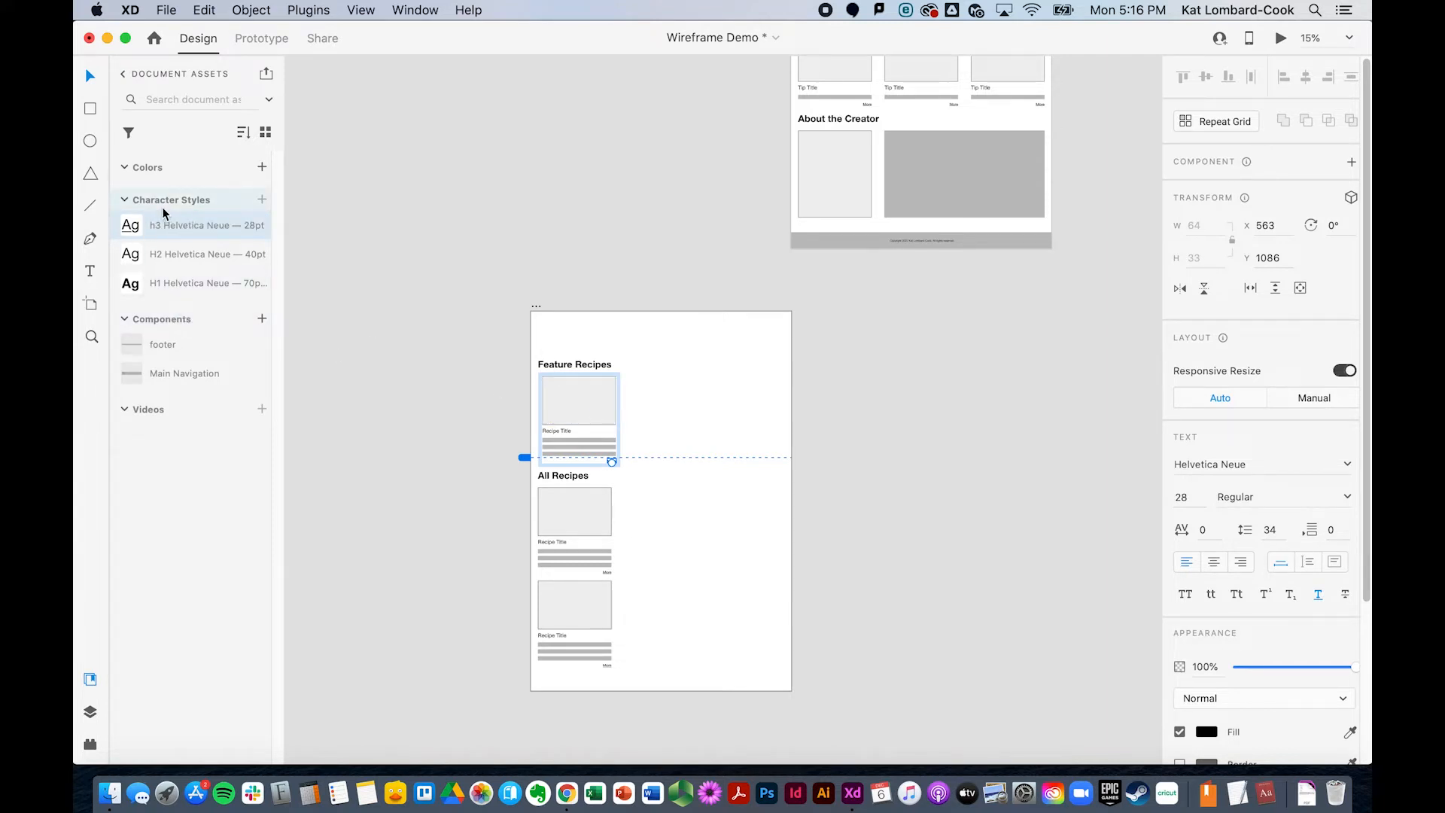
Place an instance of the Main Navigation component across the top of the Recipe Page, aligned at X 0, Y 0
left_click(161, 344)
left_click(166, 381, "shift")
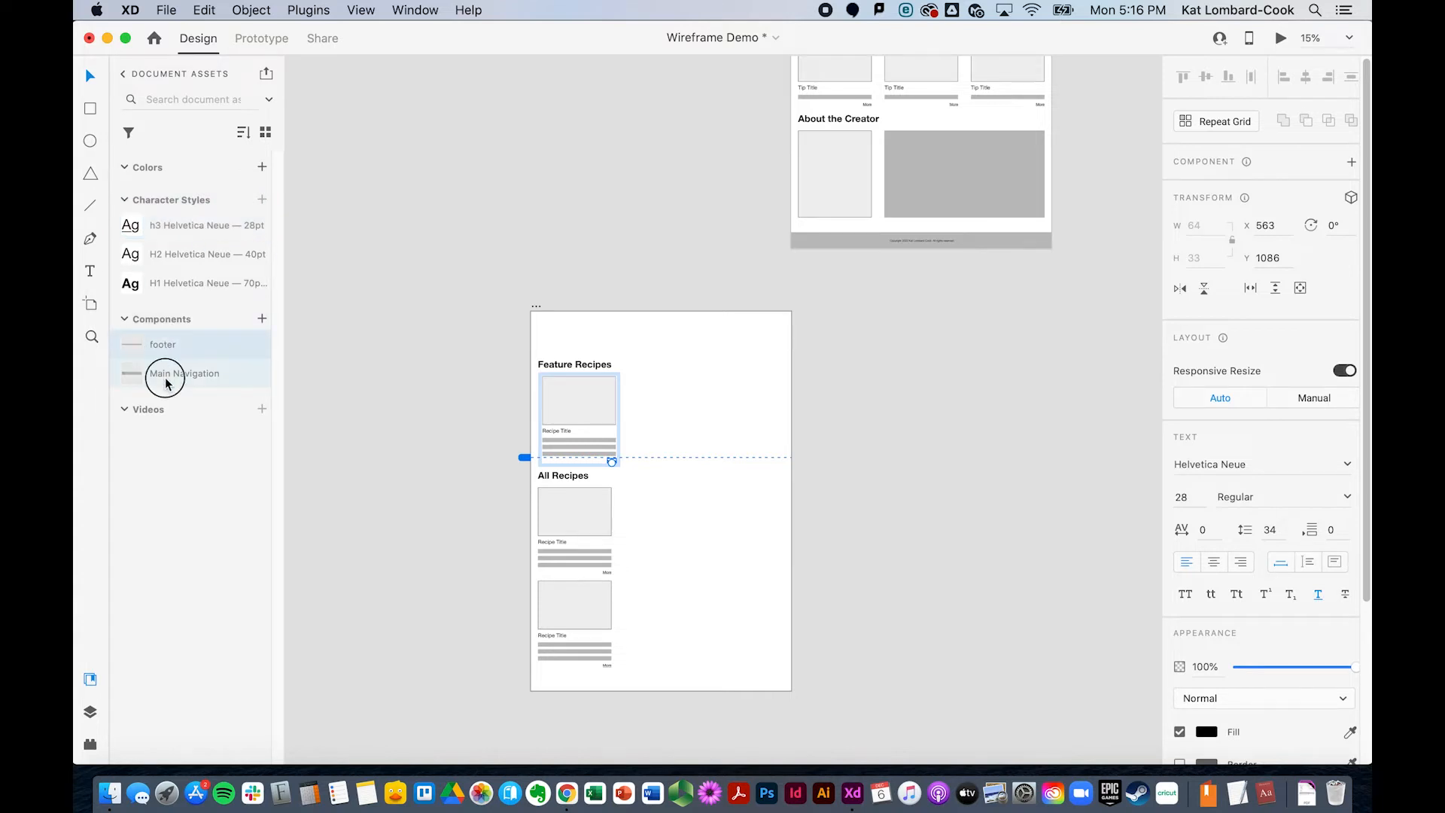
left_click(134, 383)
left_click_drag(136, 382, 575, 333)
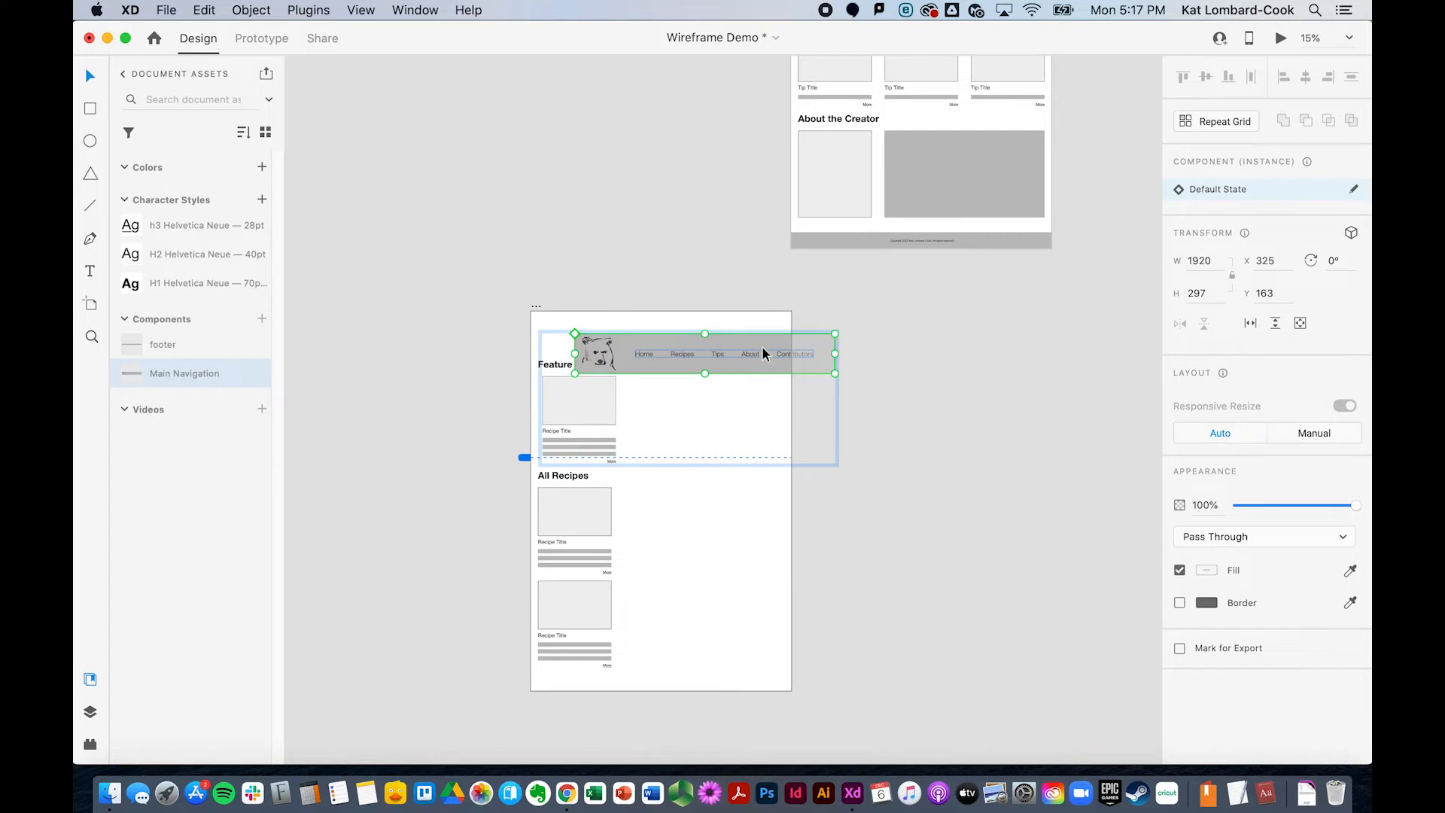
left_click_drag(822, 369, 783, 344)
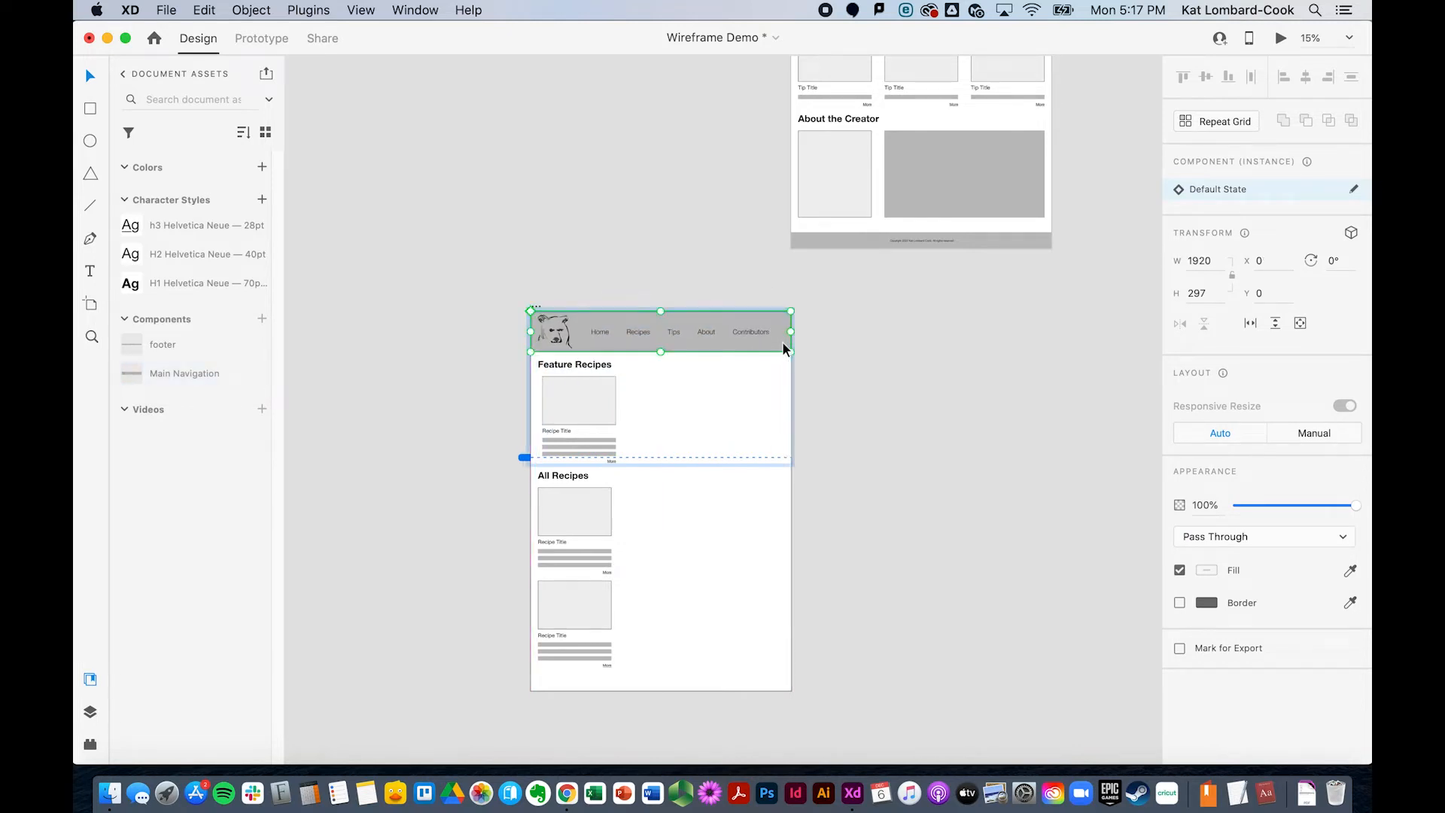
left_click(891, 426)
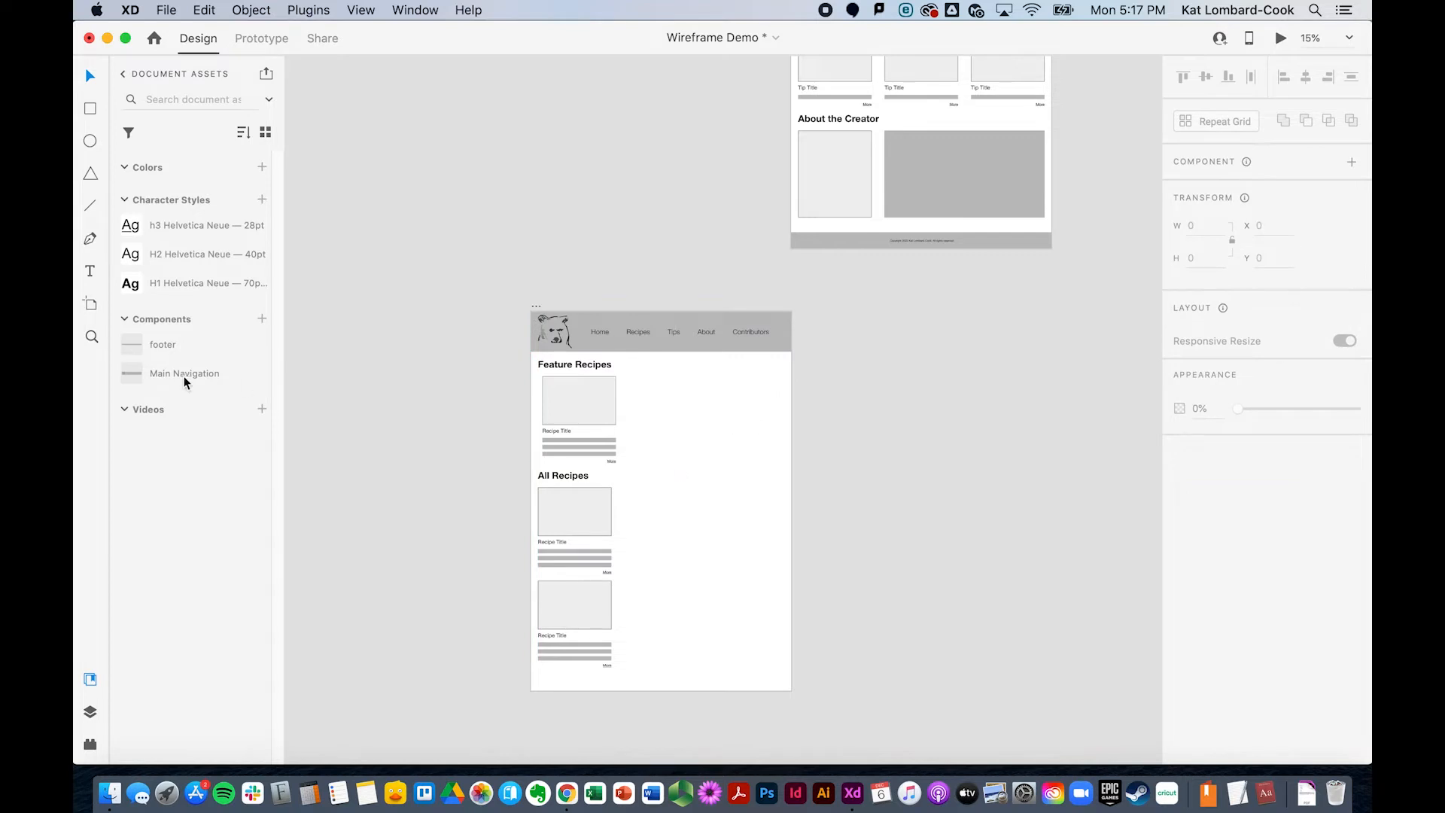
Place an instance of the footer component along the bottom edge of the Recipe Page
left_click_drag(162, 346, 590, 680)
left_click(824, 562)
scroll(823, 561, "up", 10)
scroll(824, 562, "left", 5)
Examine the main navigation component on the Home page and its matching entry in the component assets
left_click(843, 316)
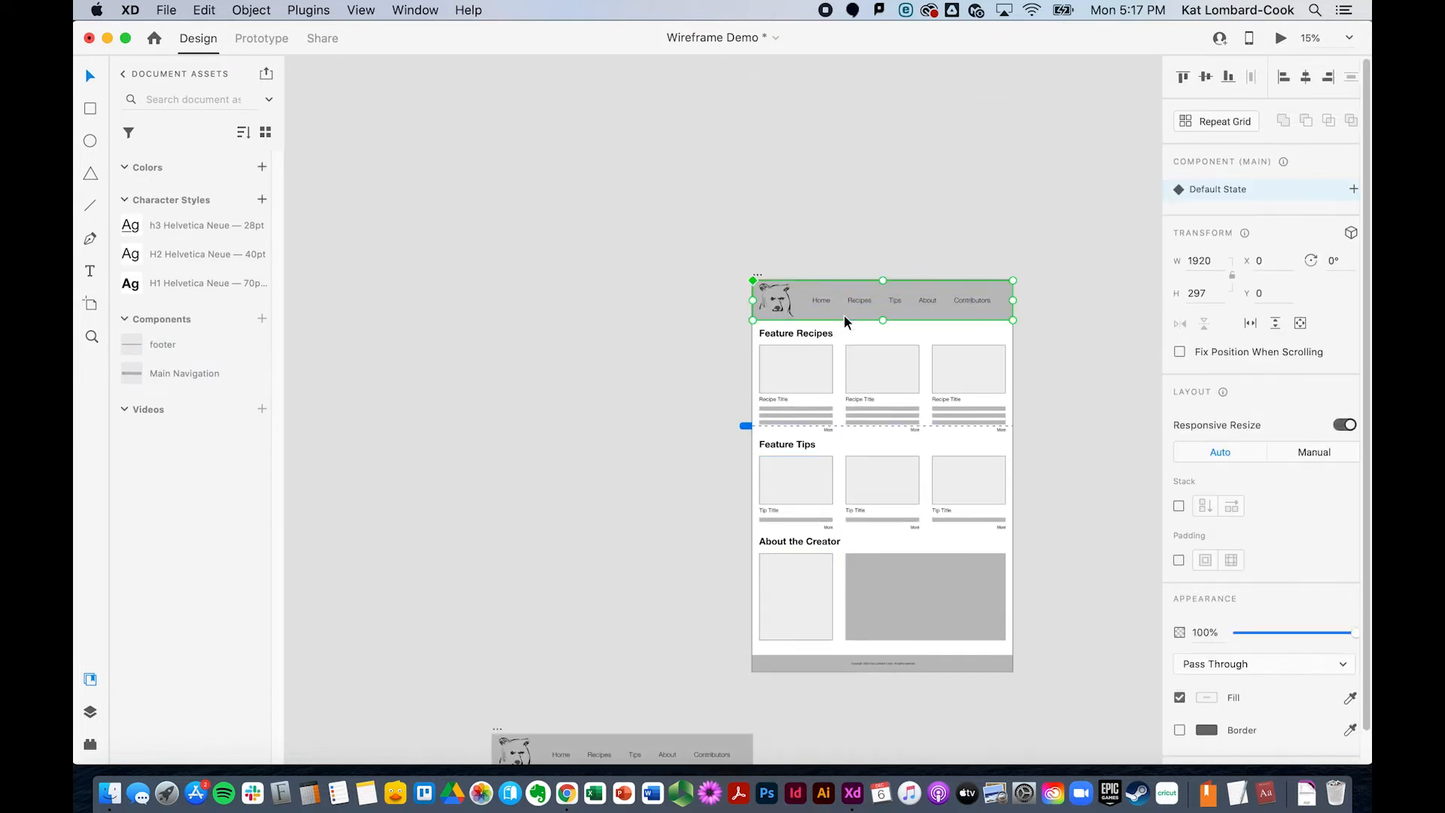
scroll(616, 476, "down", 10)
scroll(617, 476, "left", 3)
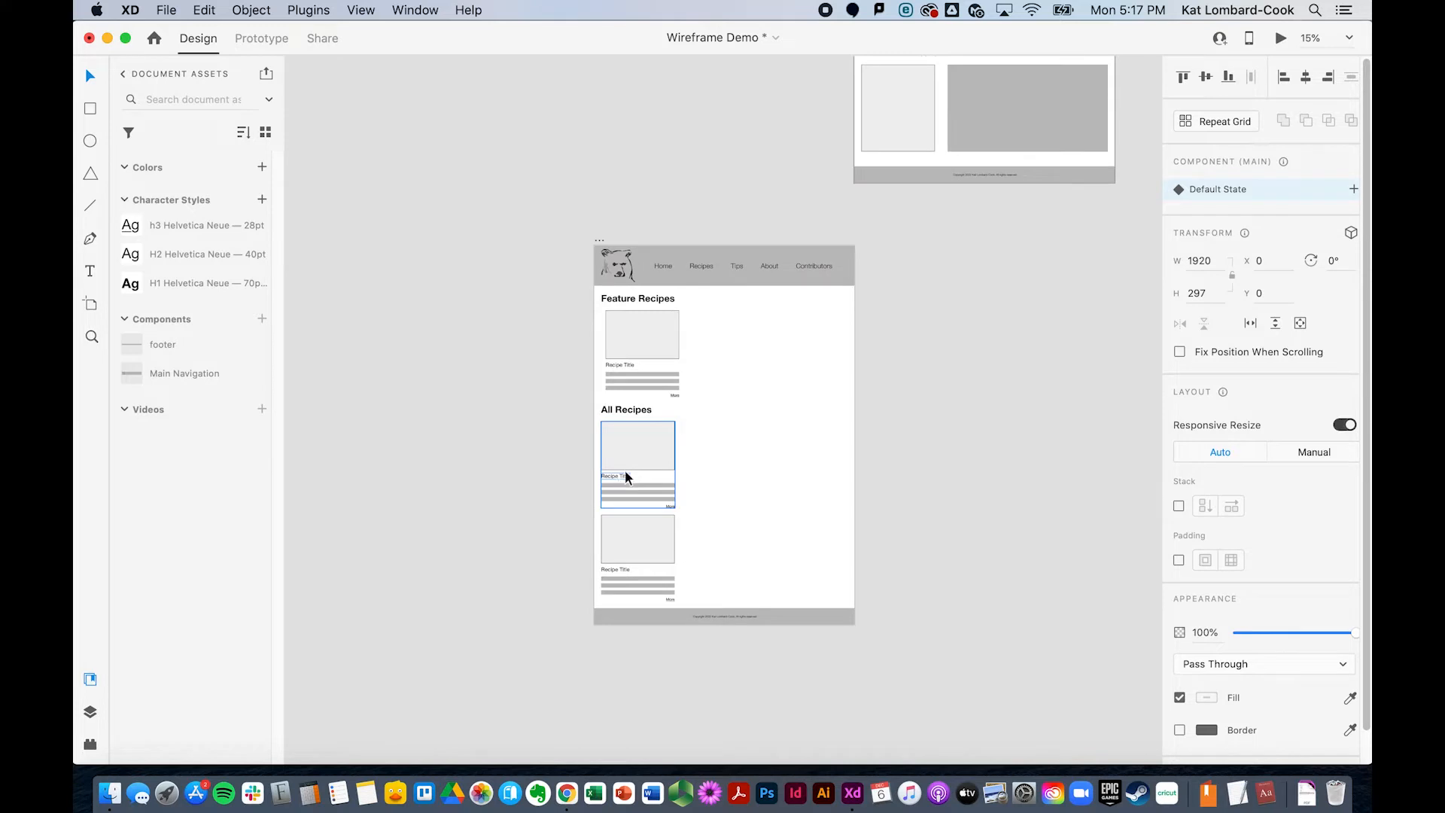
scroll(757, 316, "up", 8)
scroll(757, 316, "right", 4)
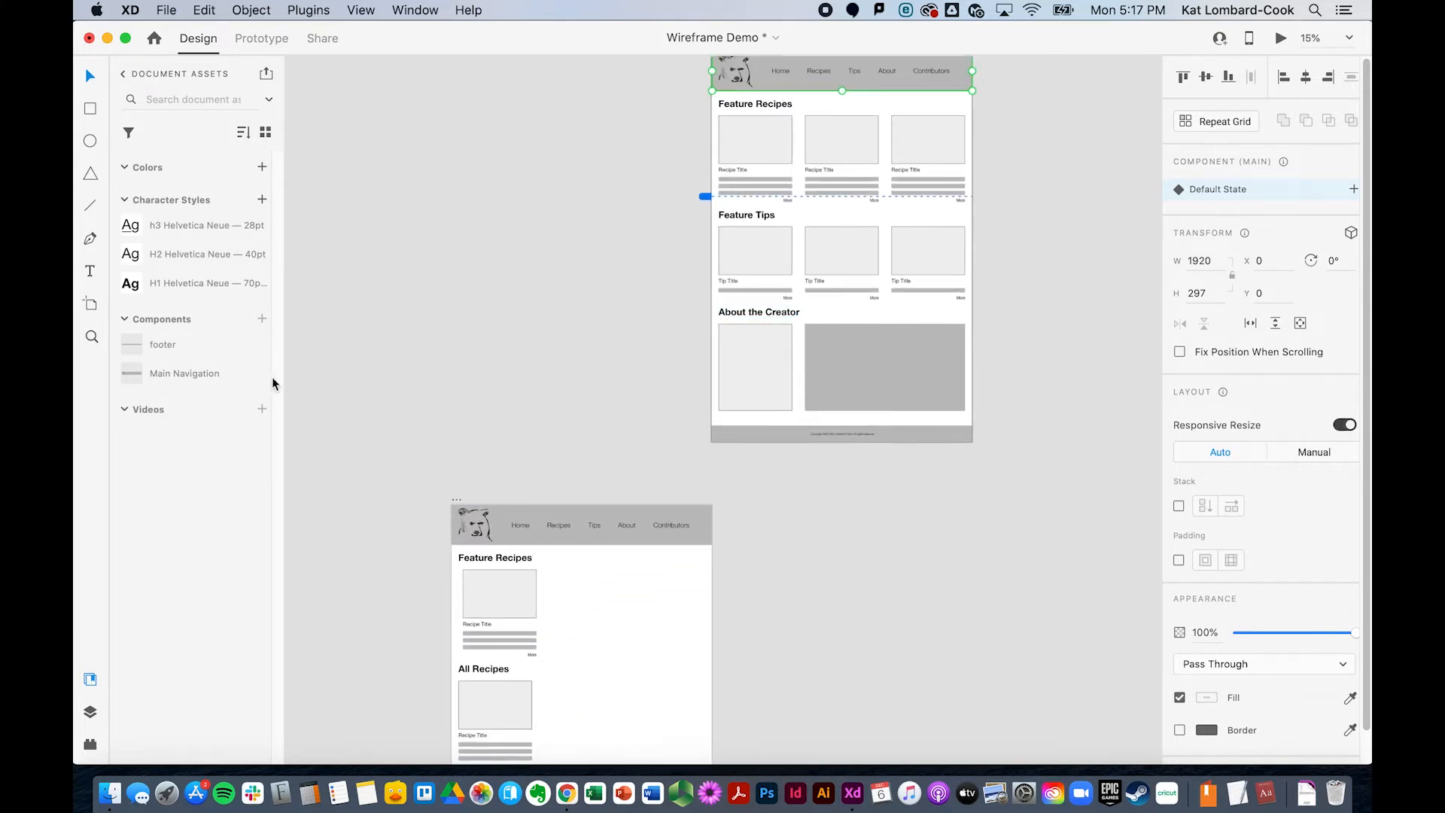
scroll(451, 381, "up", 5)
scroll(451, 380, "right", 1)
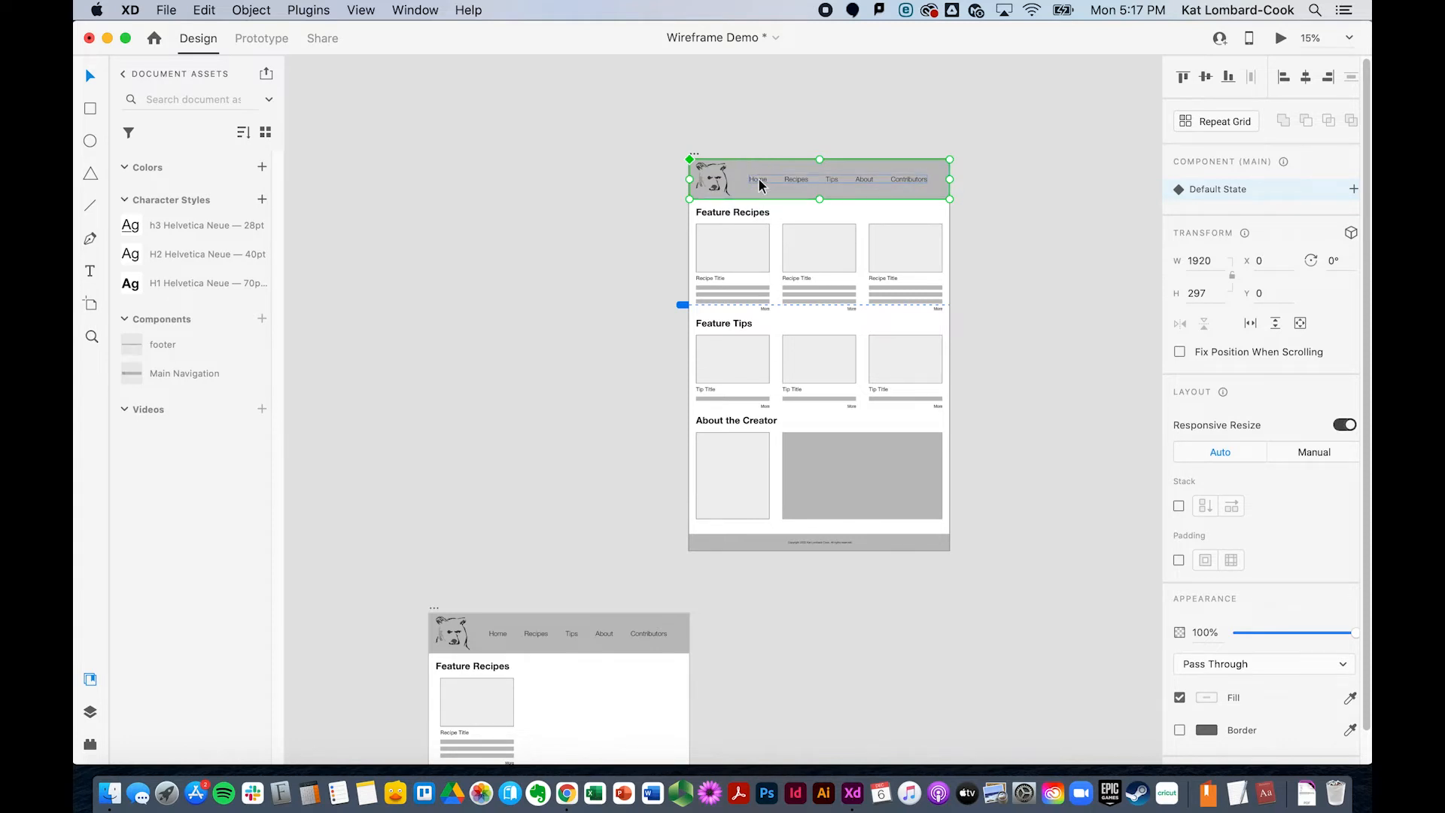
left_click(154, 378)
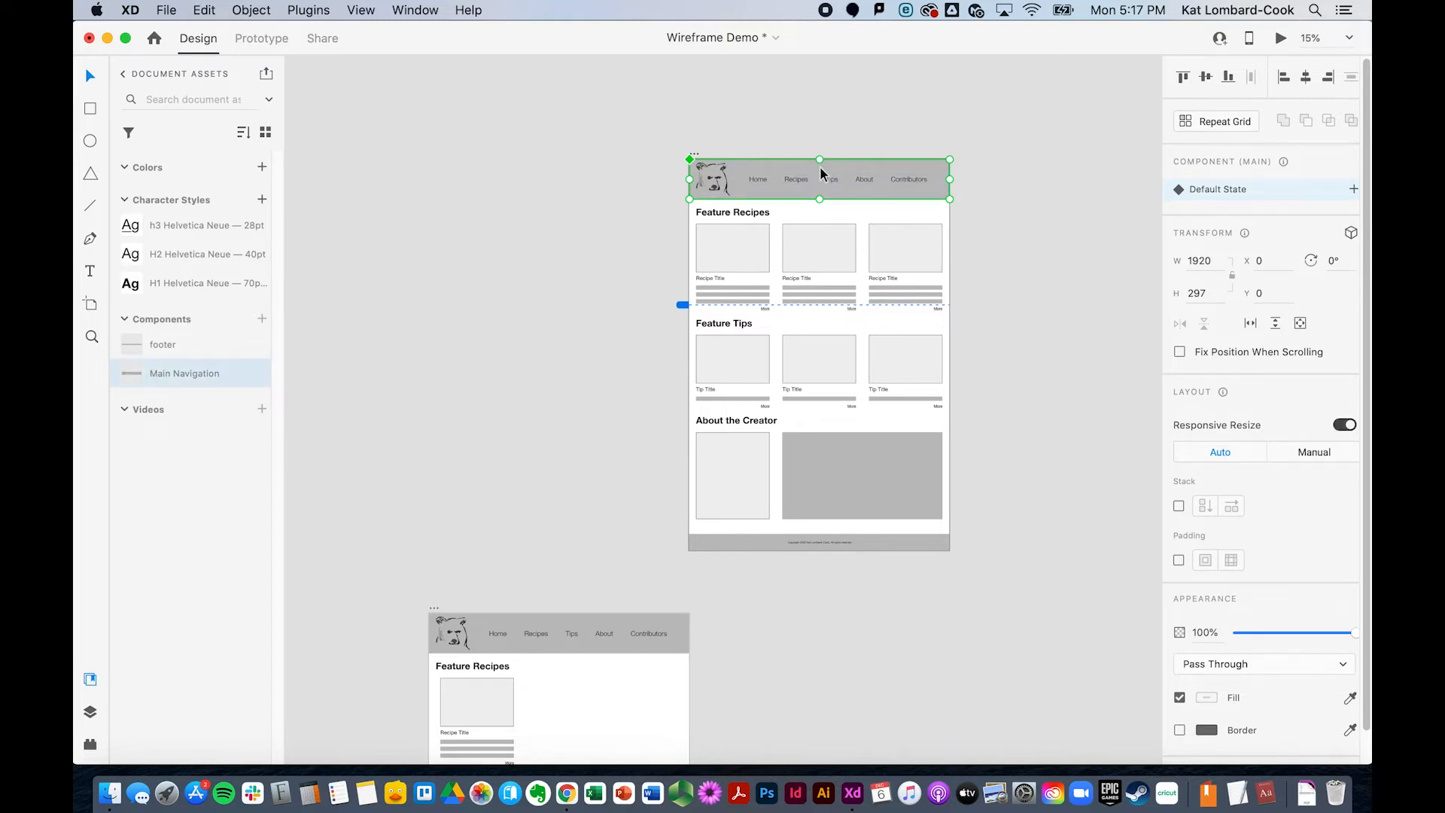
left_click(501, 153)
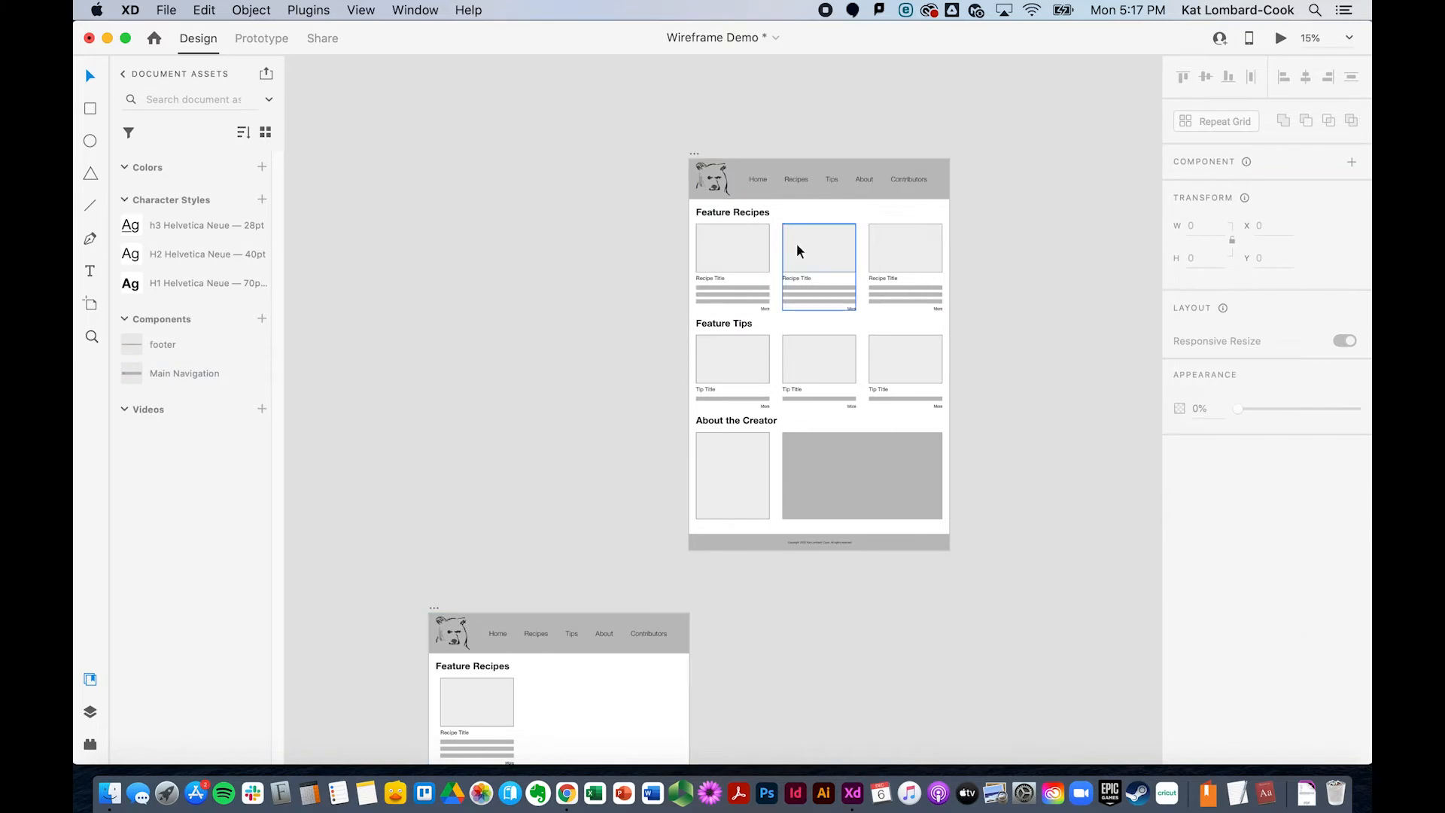
left_click(849, 186)
scroll(426, 597, "down", 2)
scroll(426, 597, "down", 4)
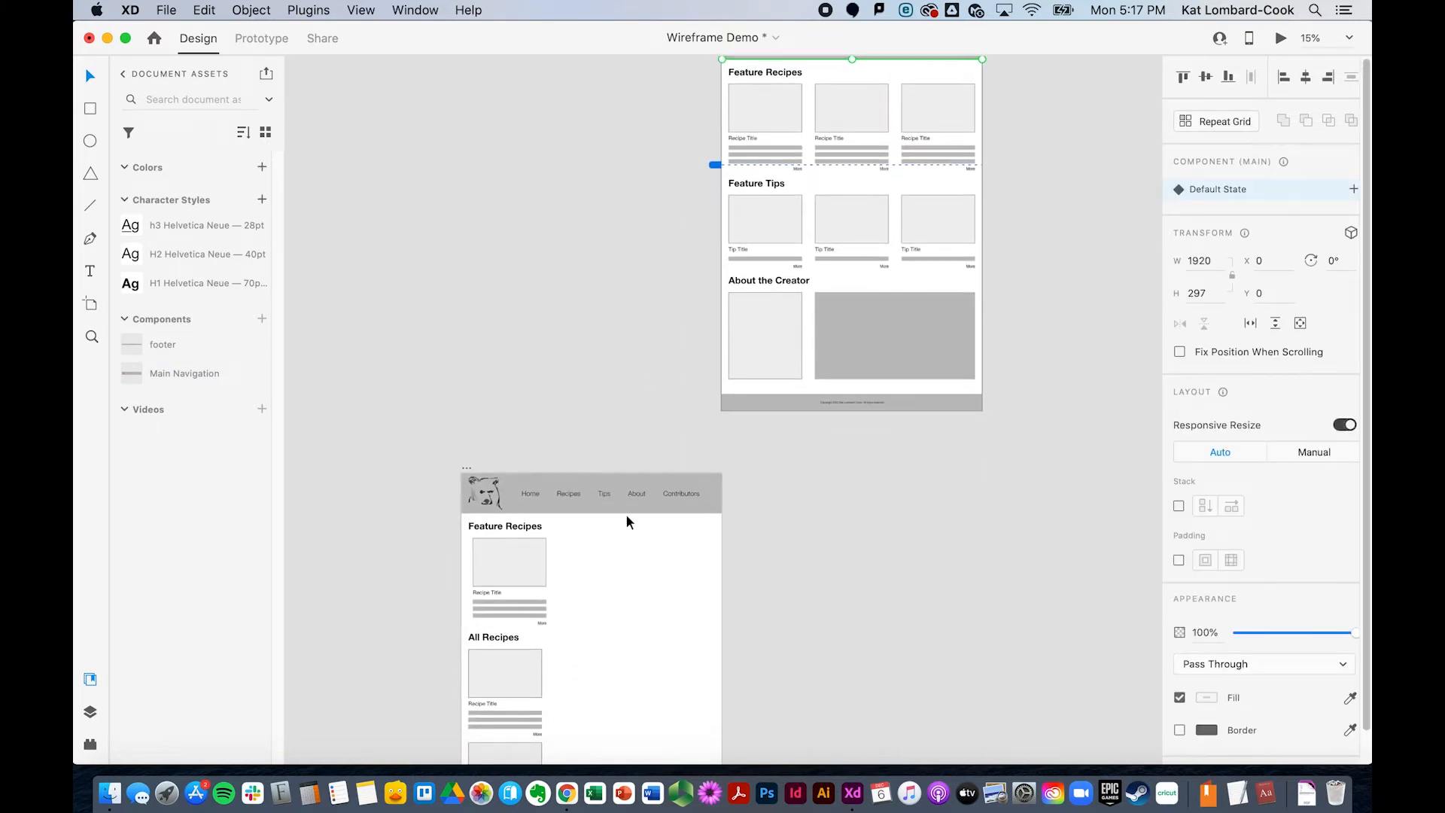
Change the fill of the background rectangle in the Recipe Page's navigation instance to bright red
left_click(622, 505)
left_click(634, 507)
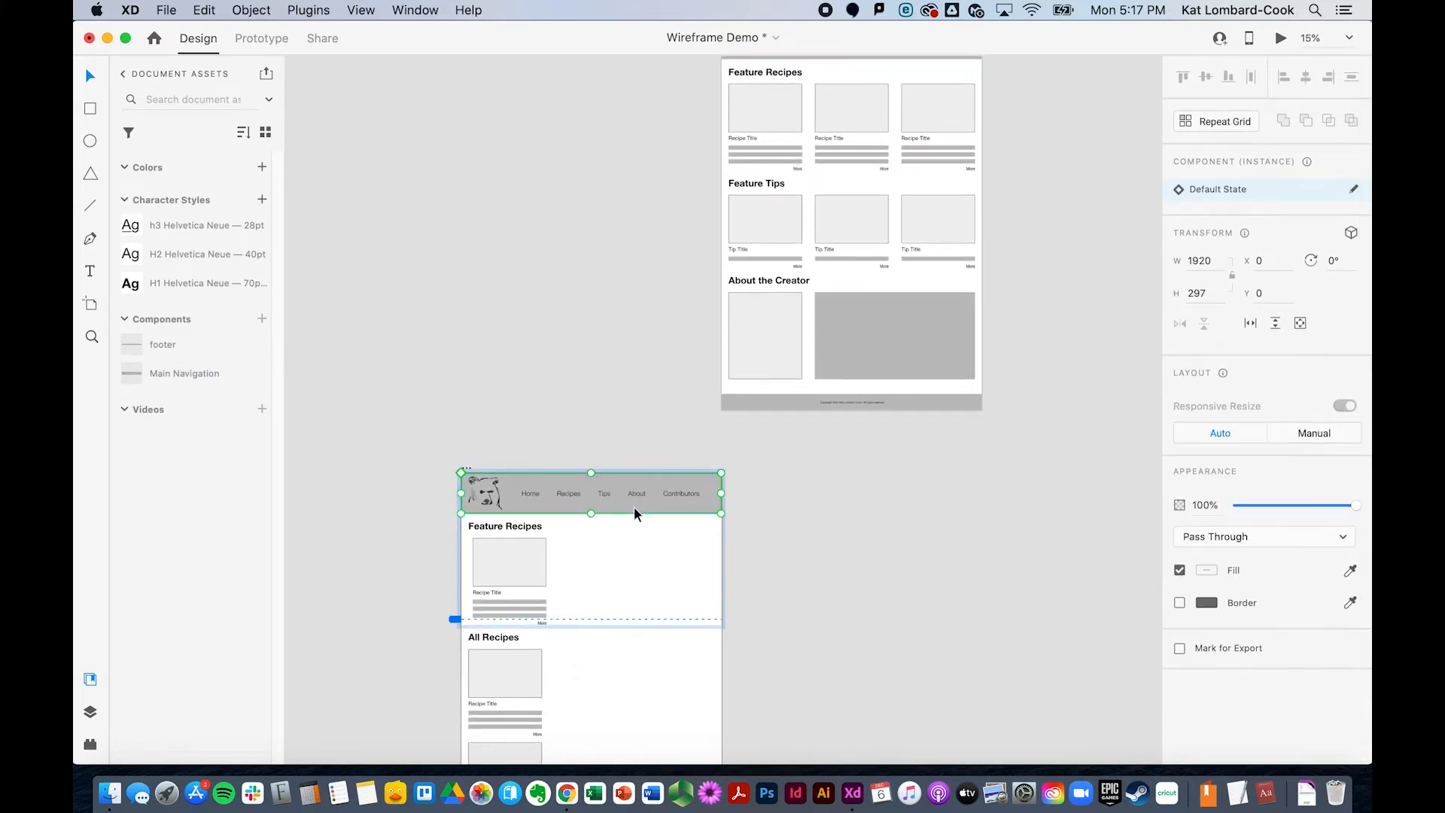
key("super+equal")
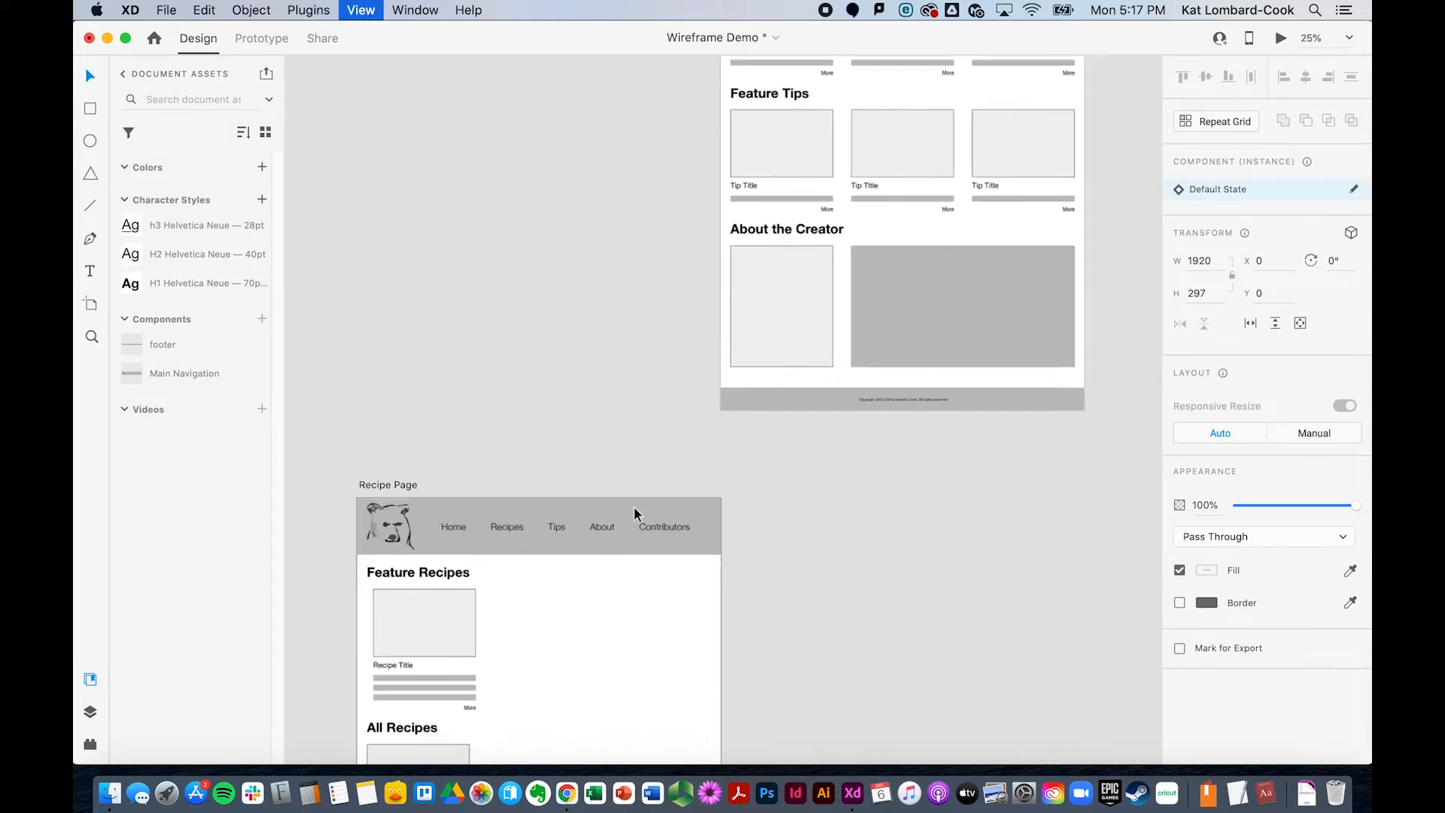
scroll(634, 507, "down", 5)
scroll(634, 507, "left", 4)
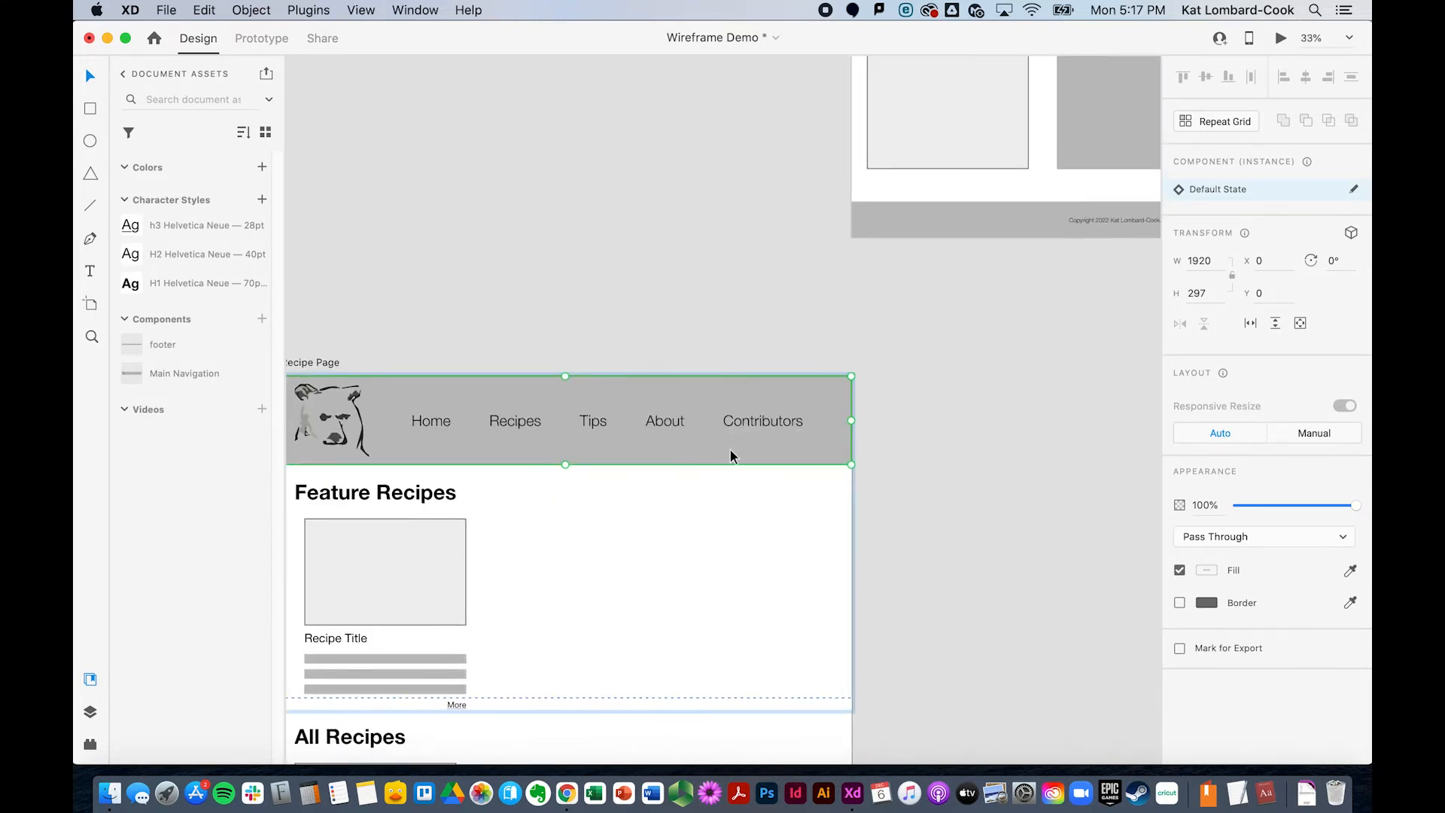
double_click(730, 450)
scroll(730, 449, "down", 3)
scroll(730, 449, "left", 3)
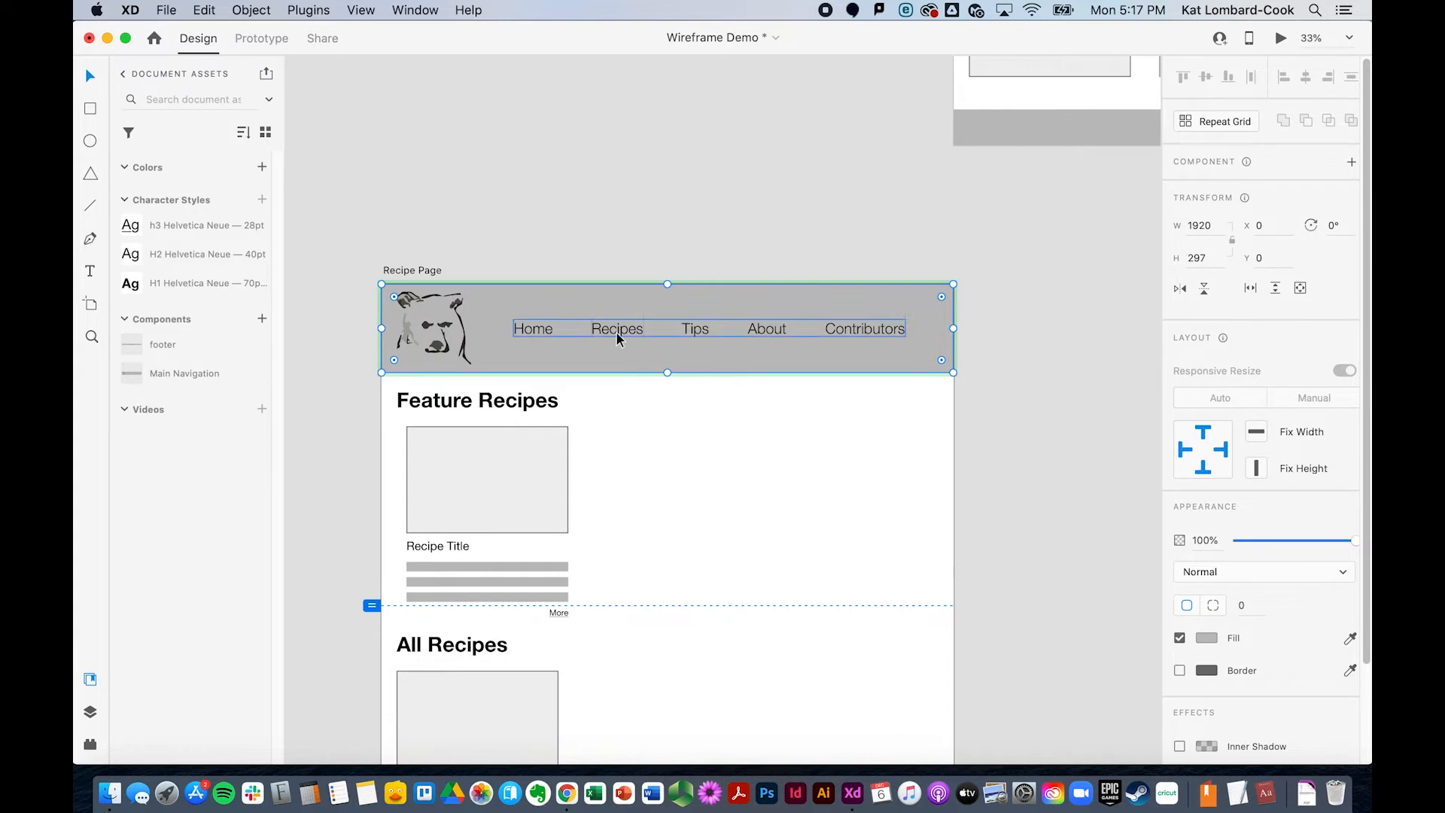
left_click(1208, 638)
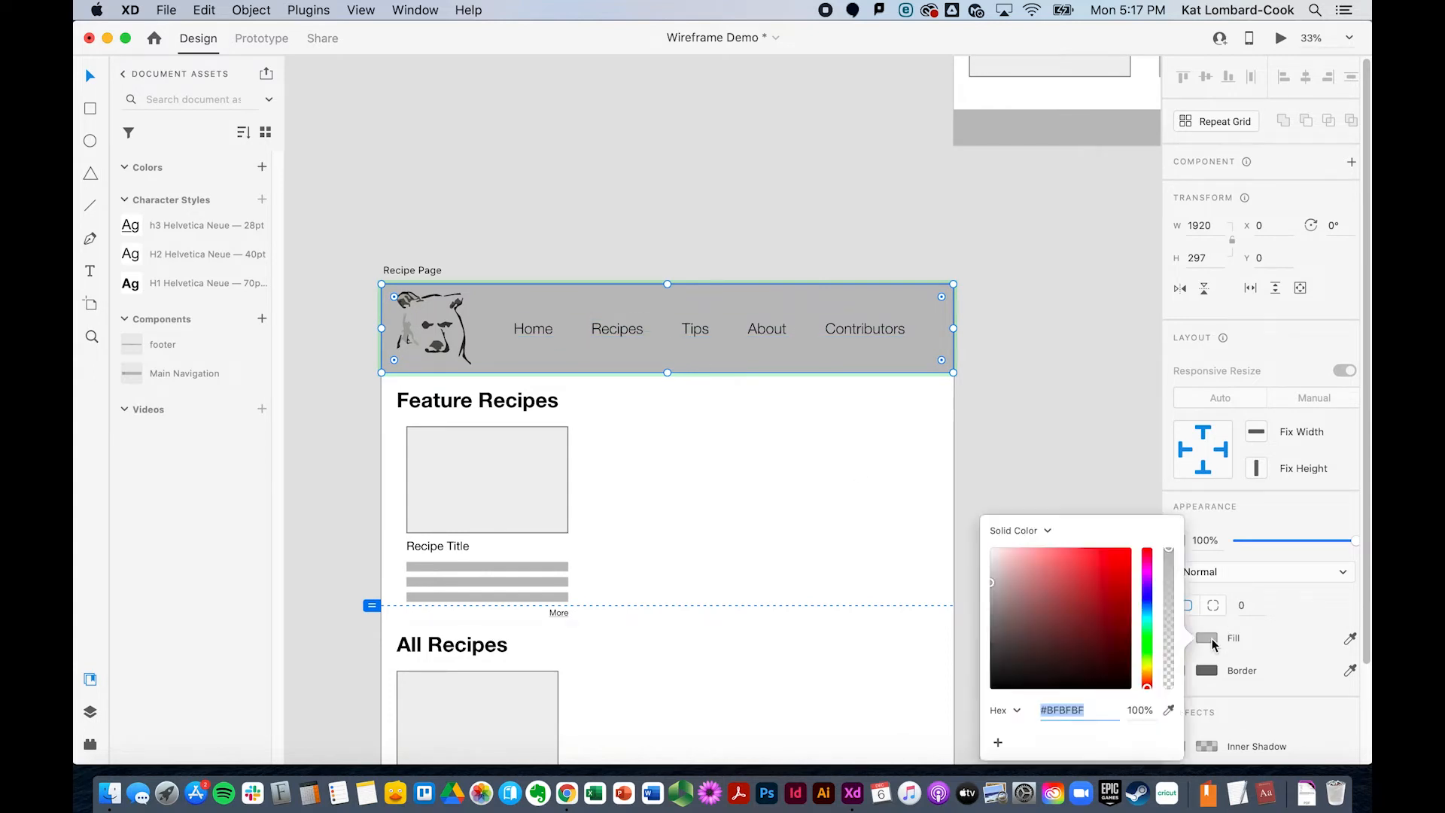
left_click(1056, 562)
mouse_move(1086, 574)
left_mouse_down()
mouse_move(1065, 586)
mouse_move(1106, 558)
mouse_move(1077, 563)
mouse_move(1119, 555)
mouse_move(1107, 554)
left_mouse_up()
left_click(1072, 453)
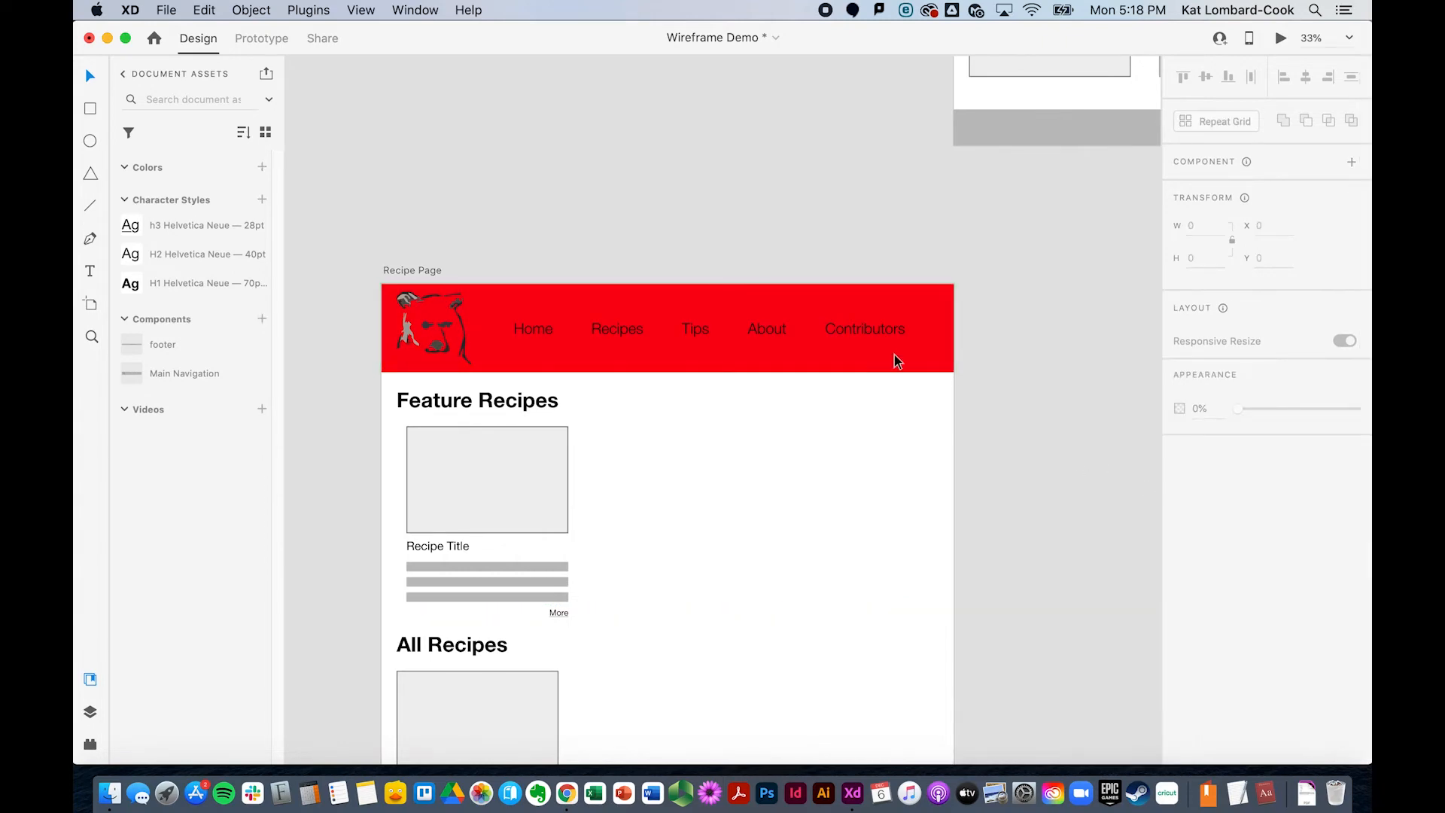
Examine the options available for the main navigation component on the Home page
scroll(894, 354, "up", 10)
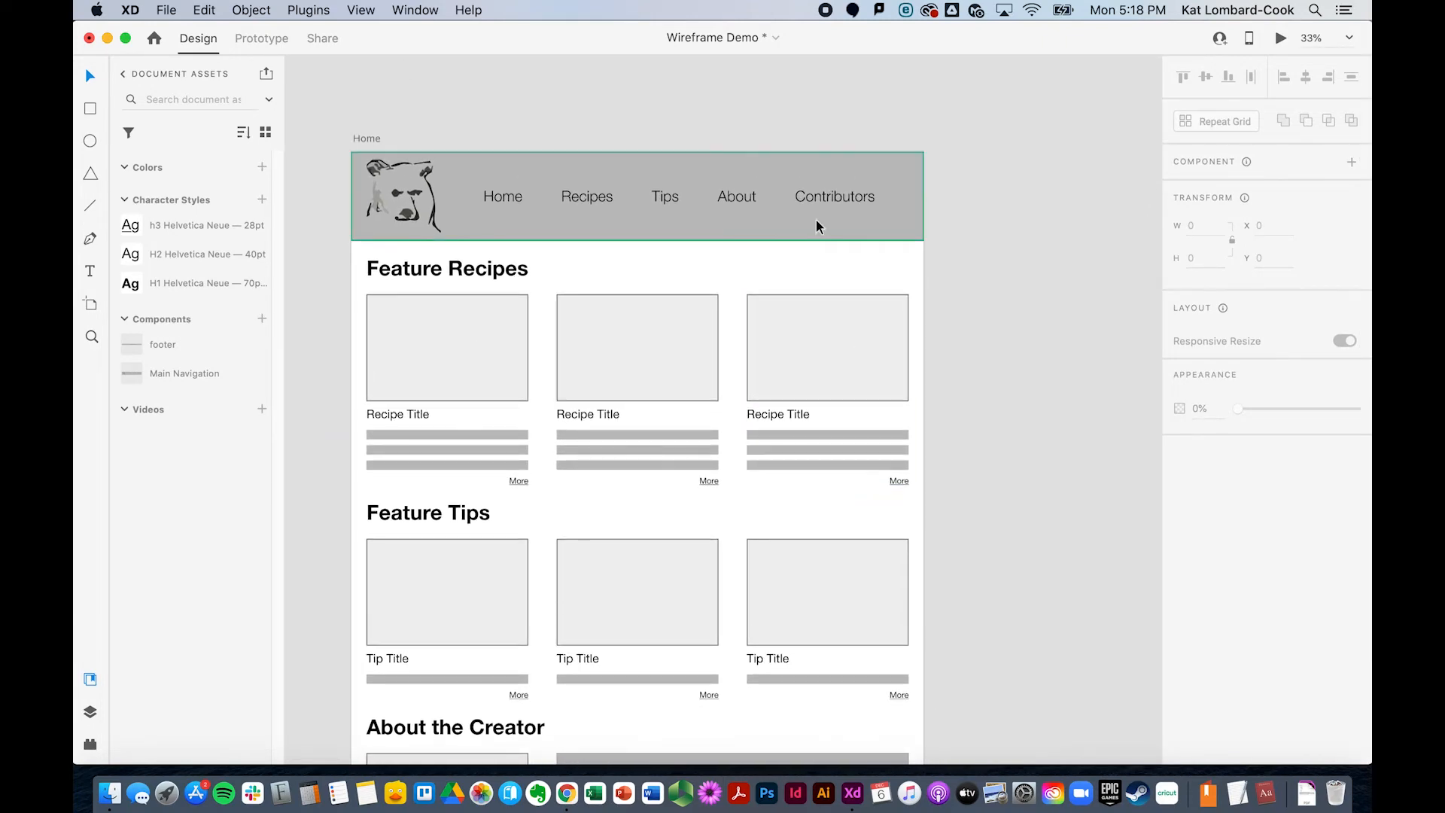
left_click(816, 226)
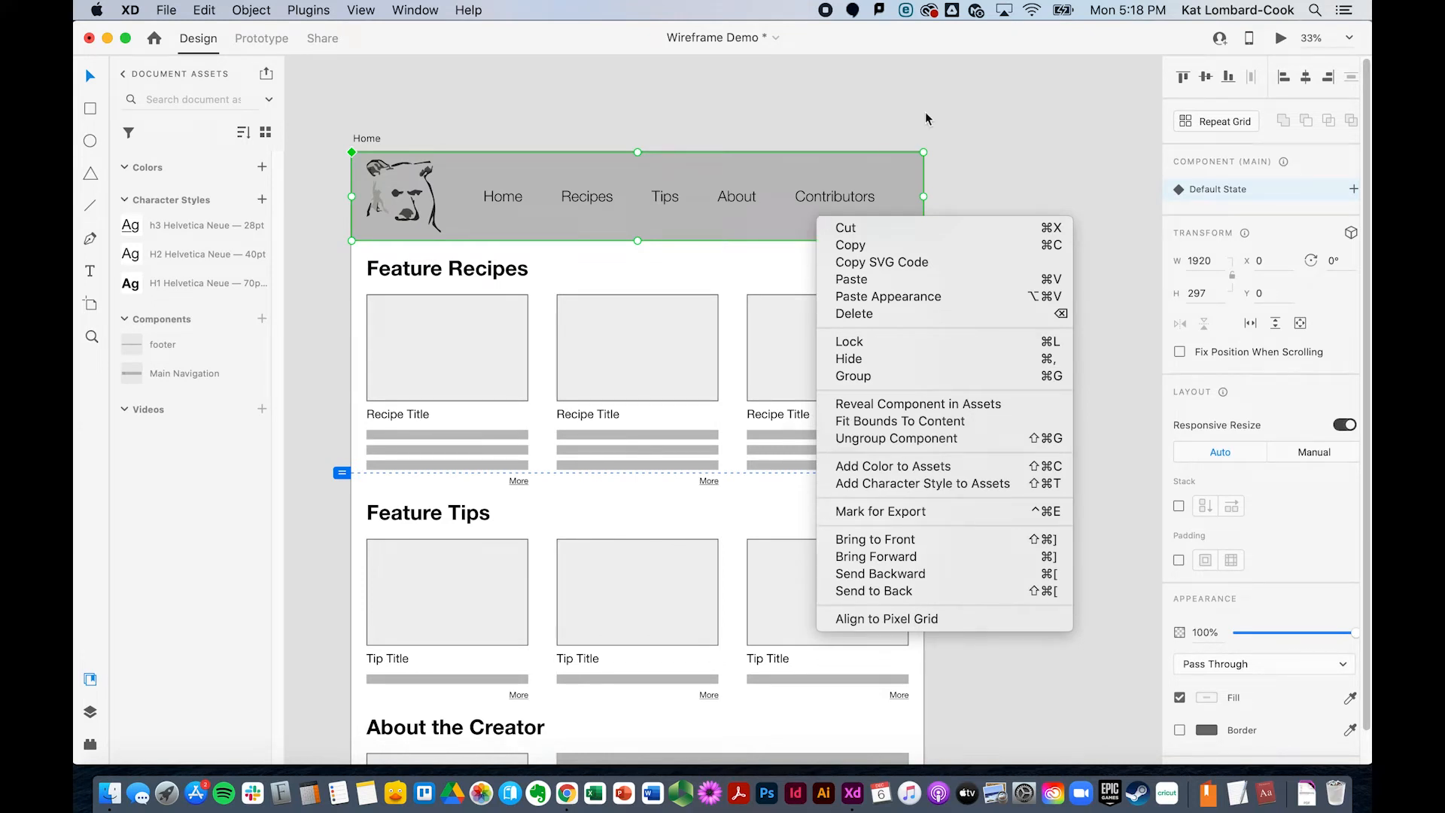
left_click(942, 88)
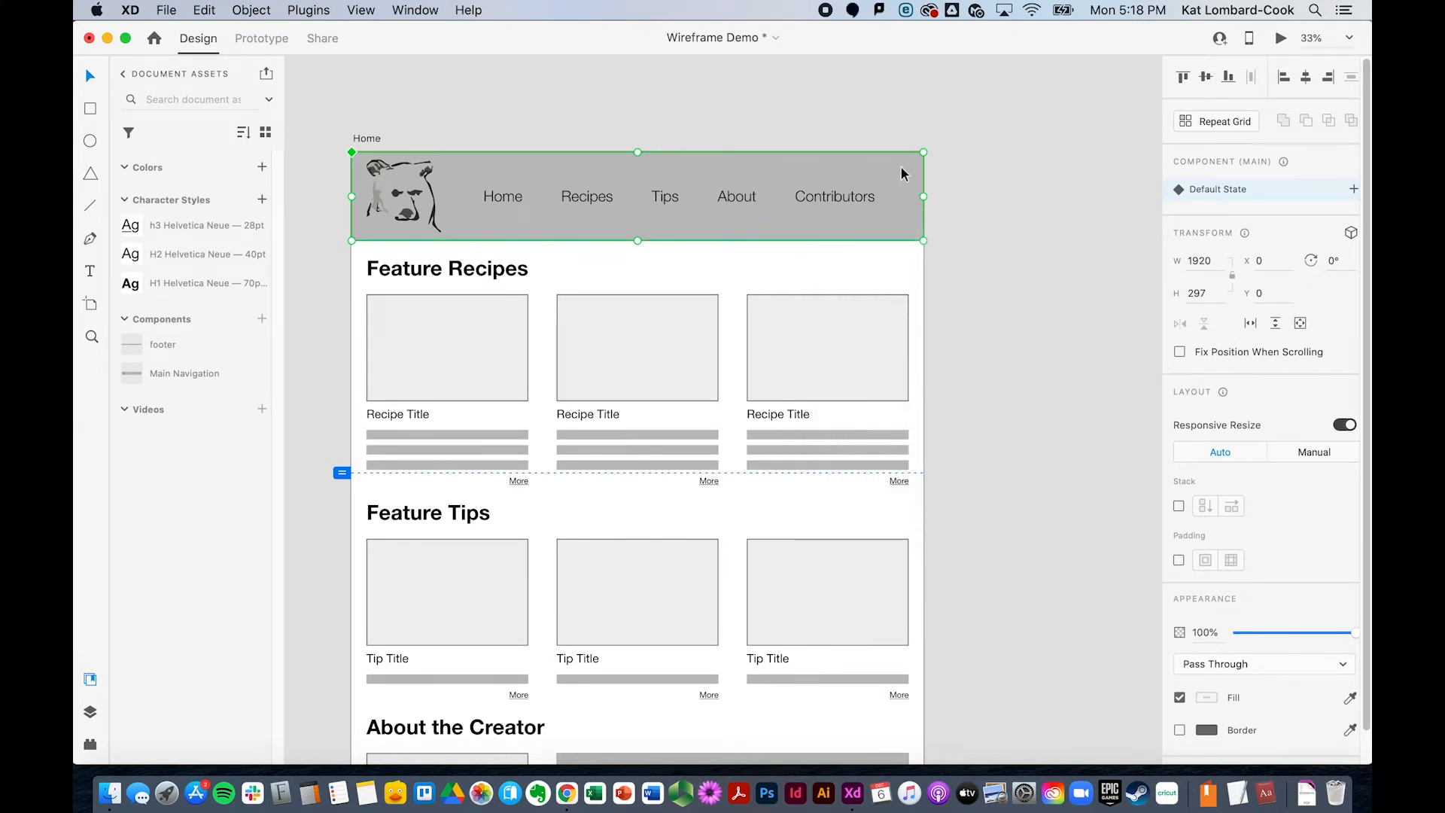
right_click(860, 174)
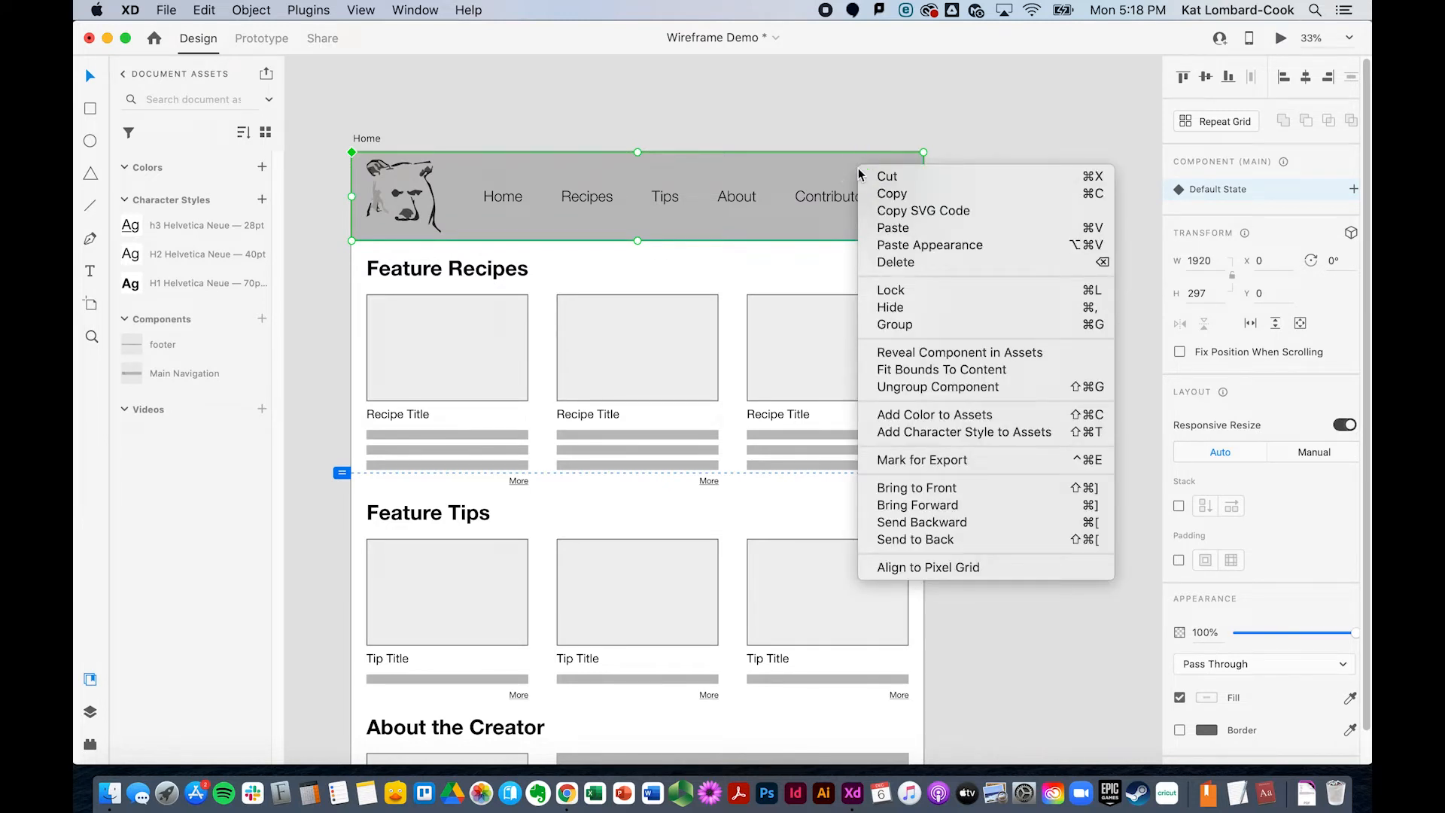
left_click(922, 522)
scroll(993, 665, "down", 1)
scroll(993, 666, "left", 4)
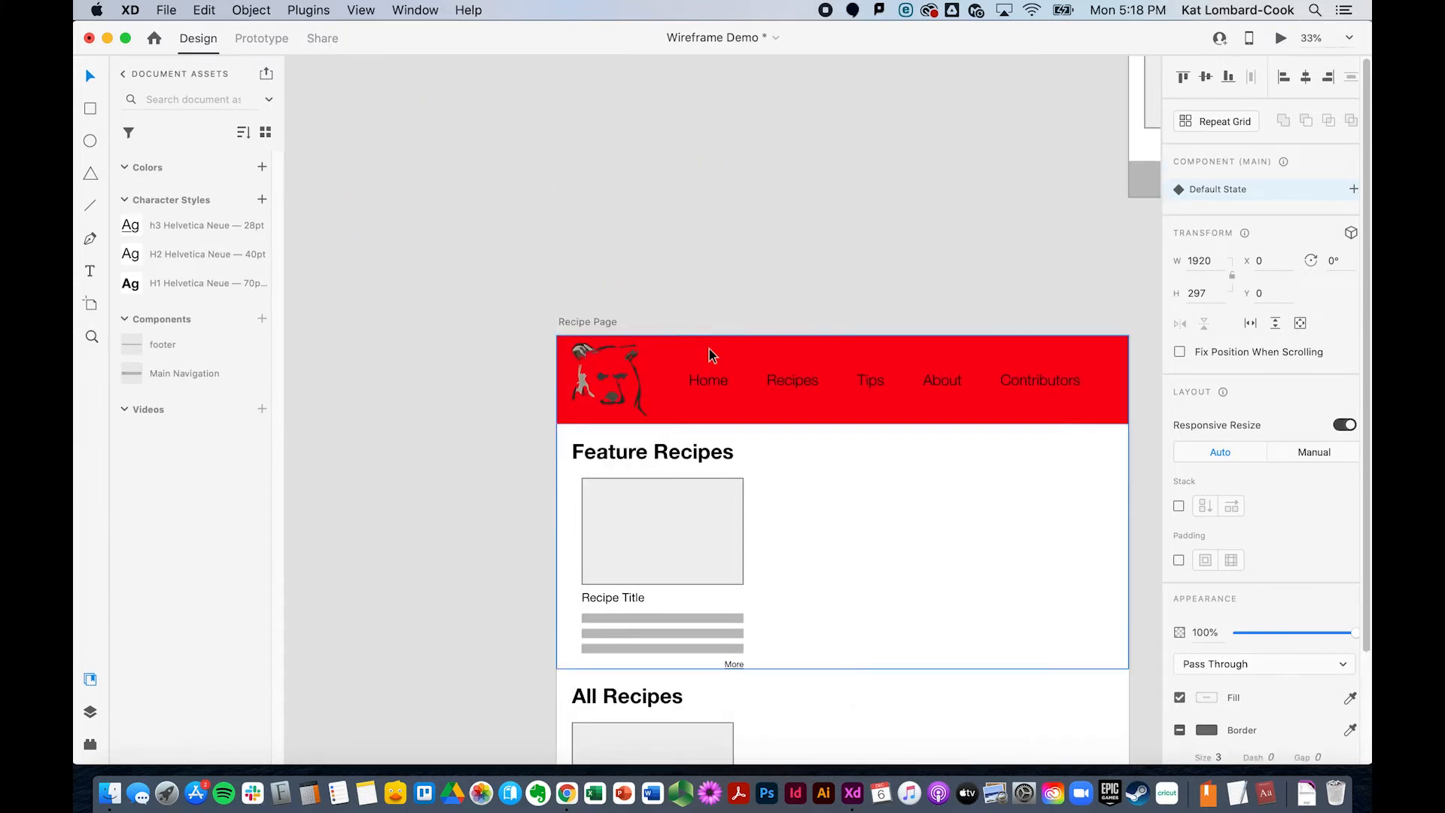
Reveal the Recipe Page's navigation component in the document assets
left_click(703, 357)
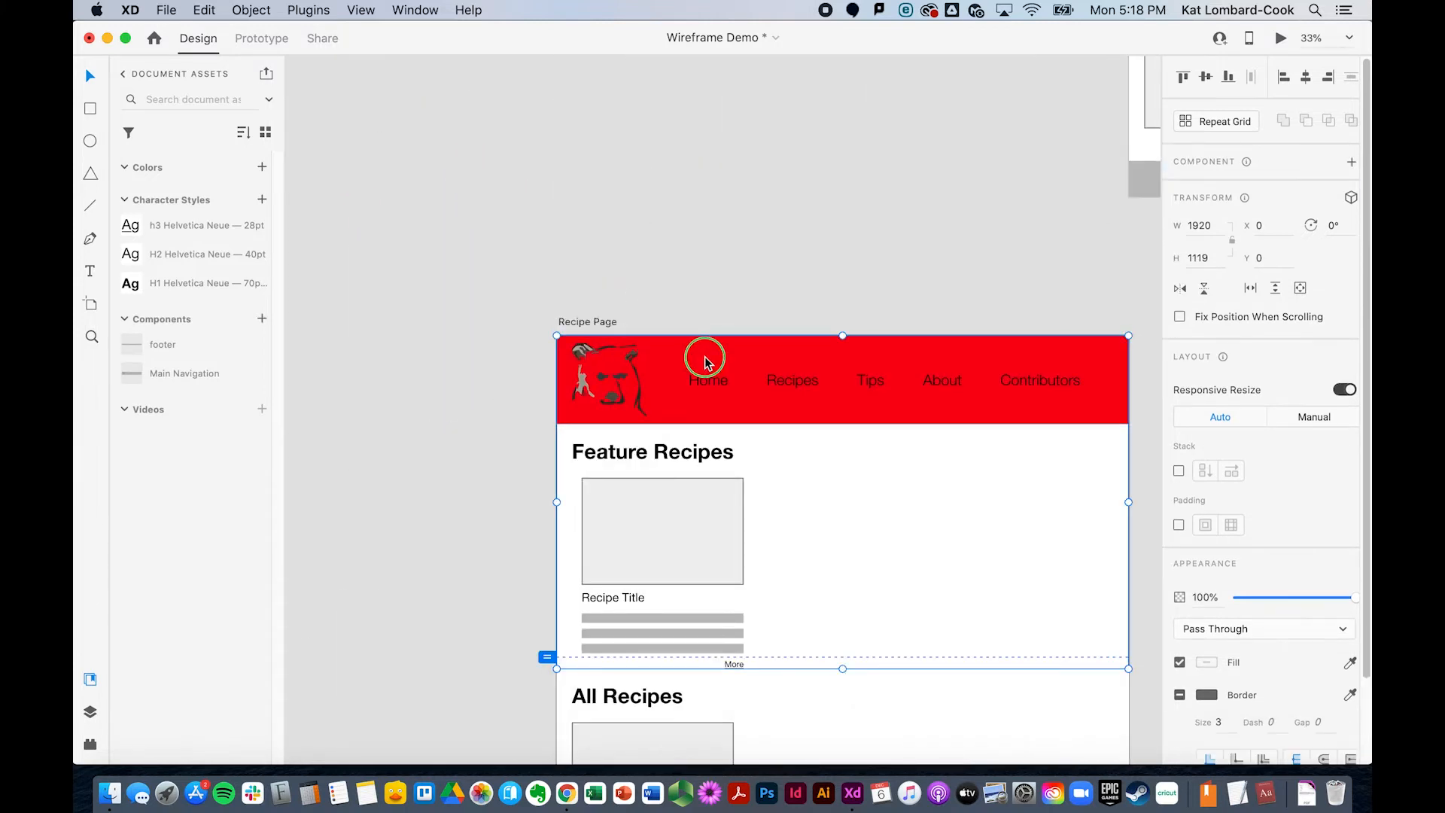
right_click(706, 361)
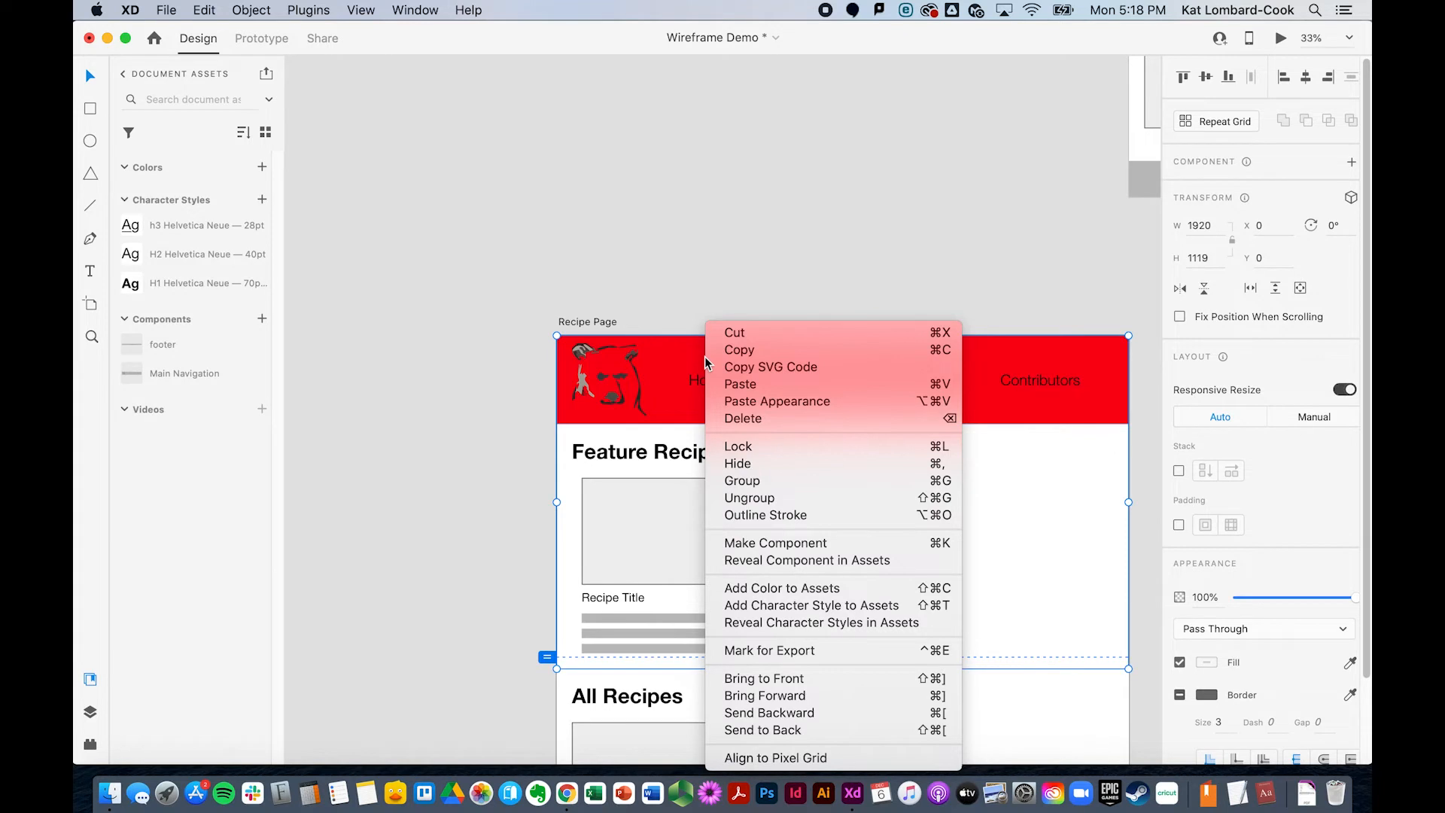
left_click(770, 561)
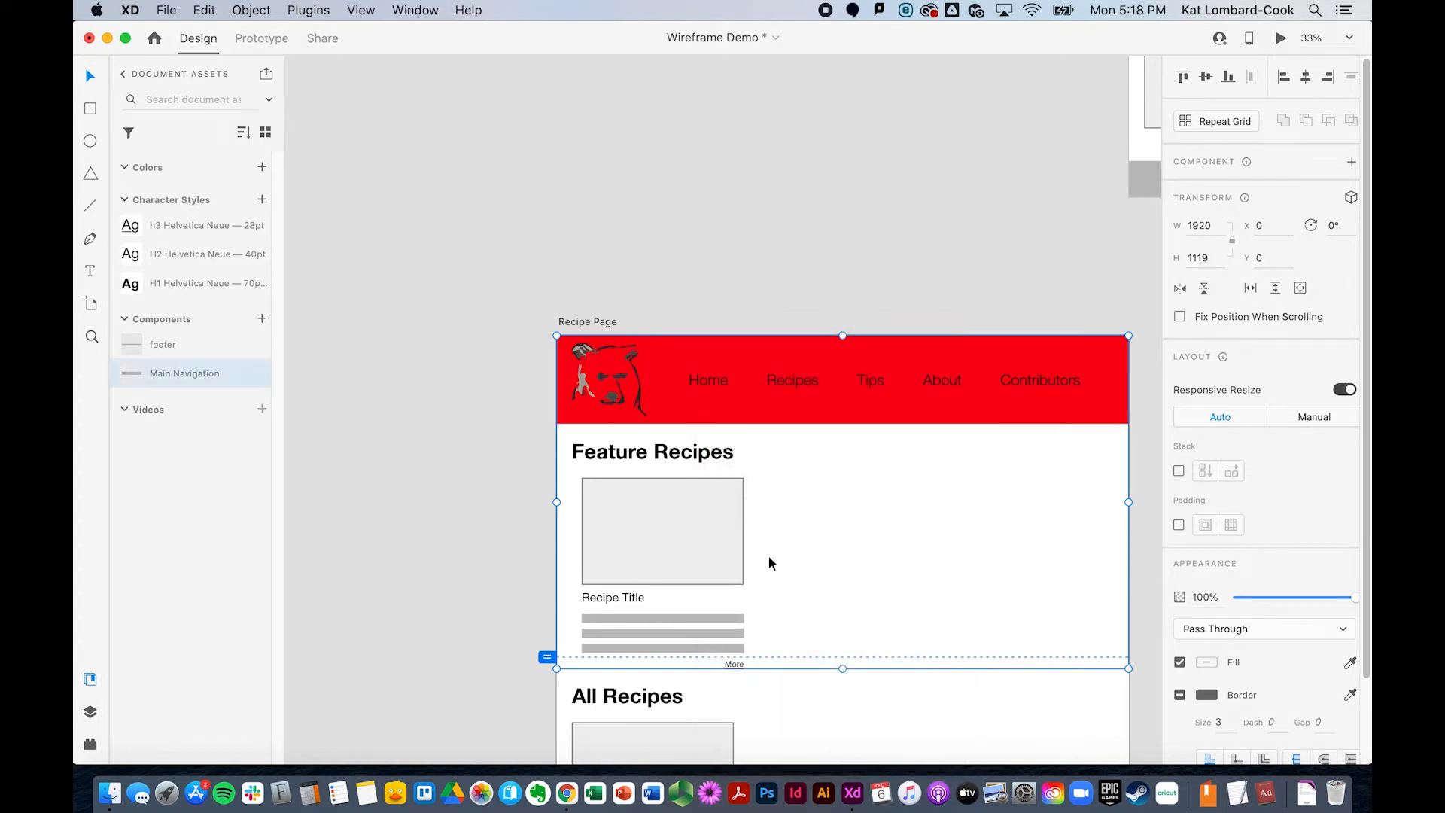
left_click(407, 555)
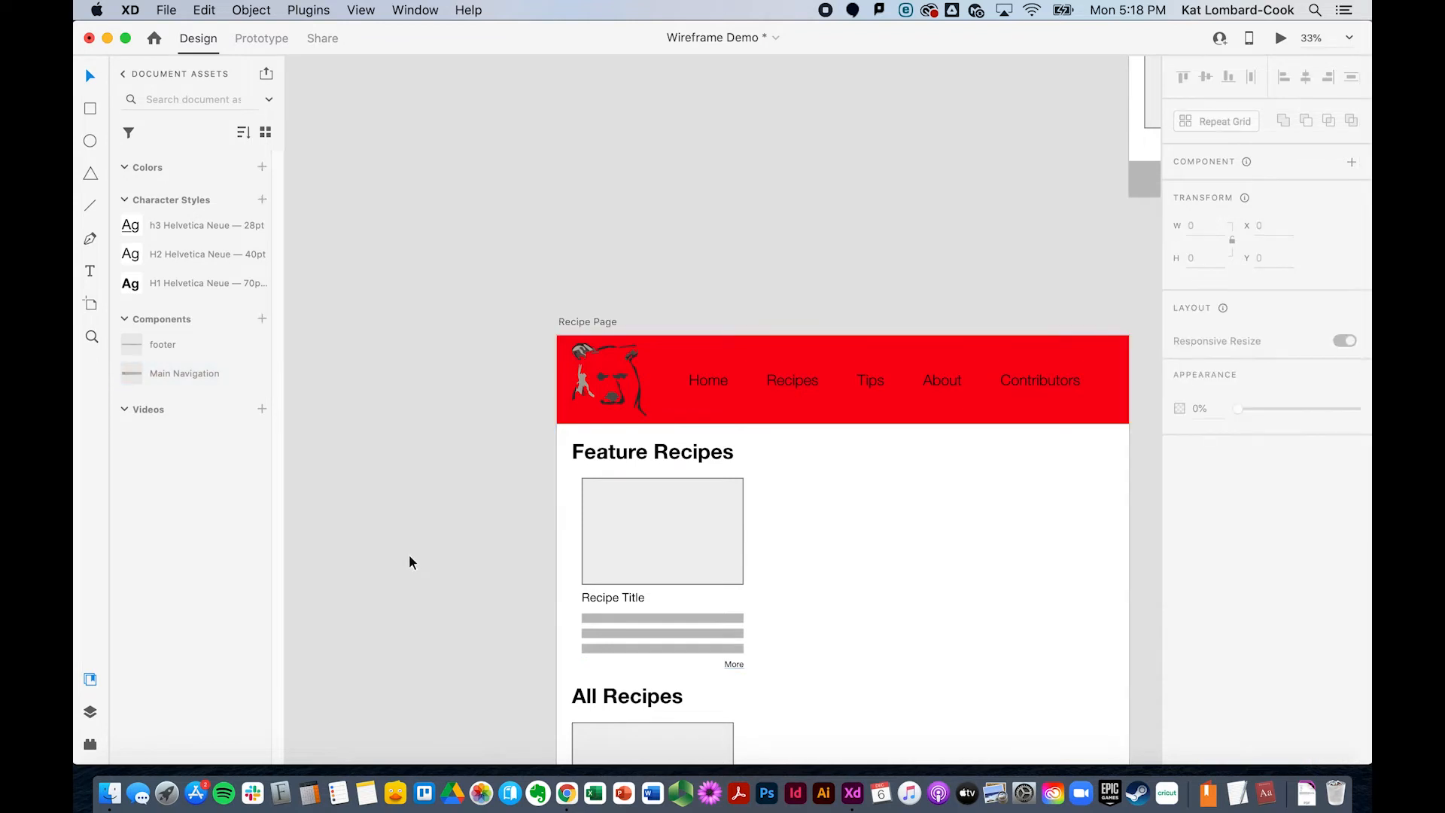
Move the Main Navigation layer out of the Recipe Card group and place it directly below the footer in the Recipe Page layers
left_click(706, 399)
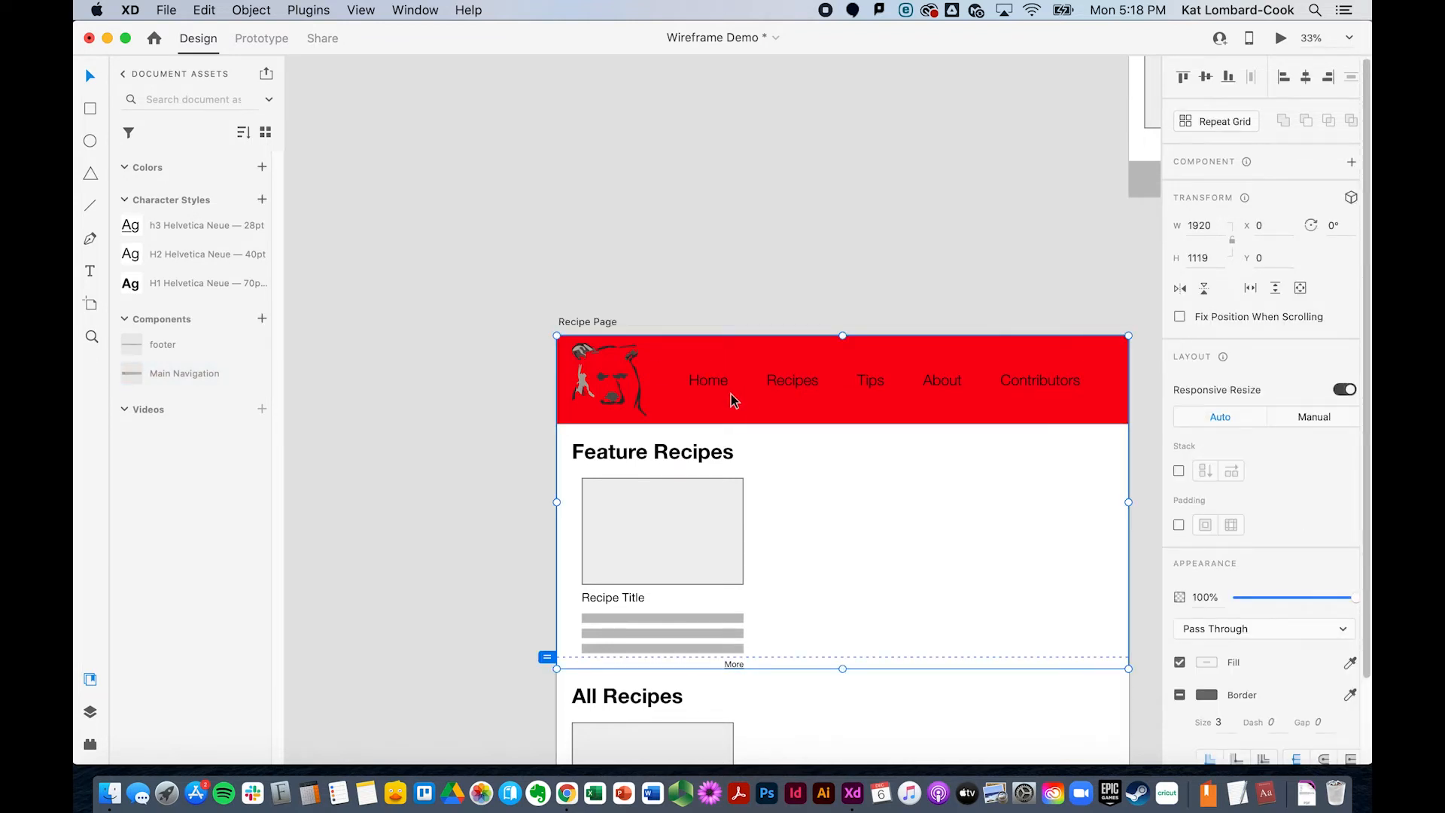
left_click(90, 711)
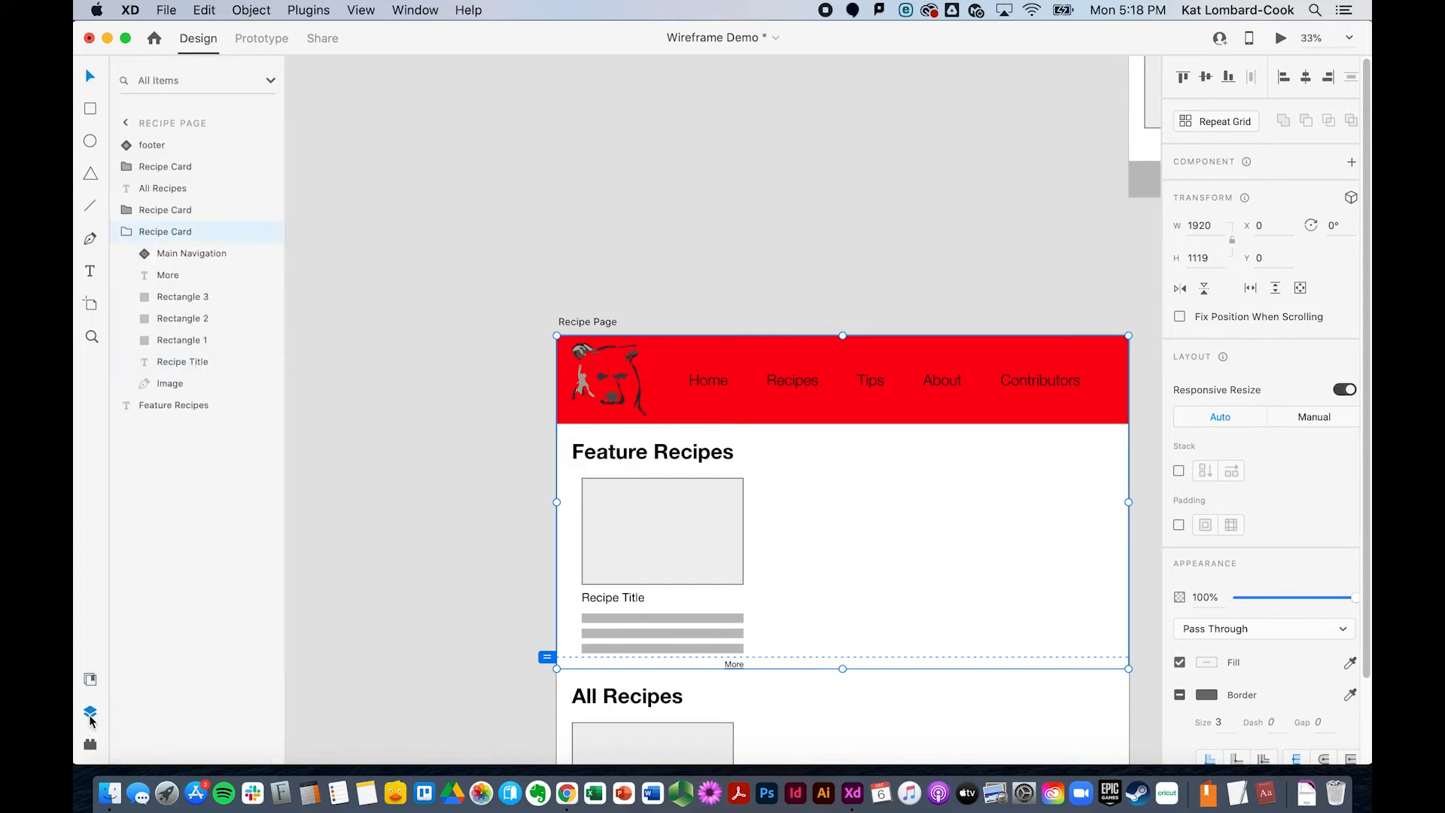
left_click(173, 255)
left_click_drag(174, 256, 169, 227)
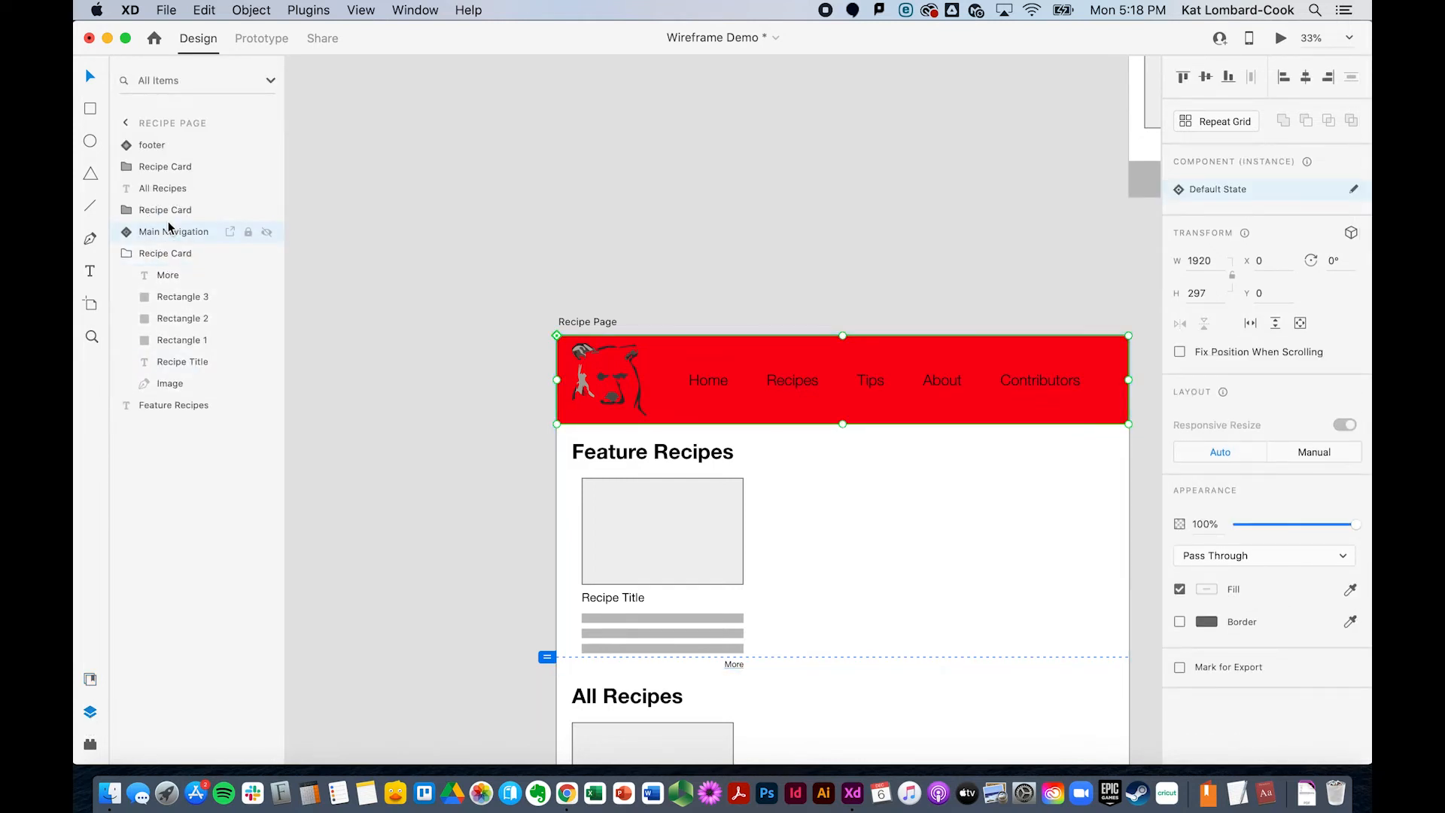
left_click(126, 254)
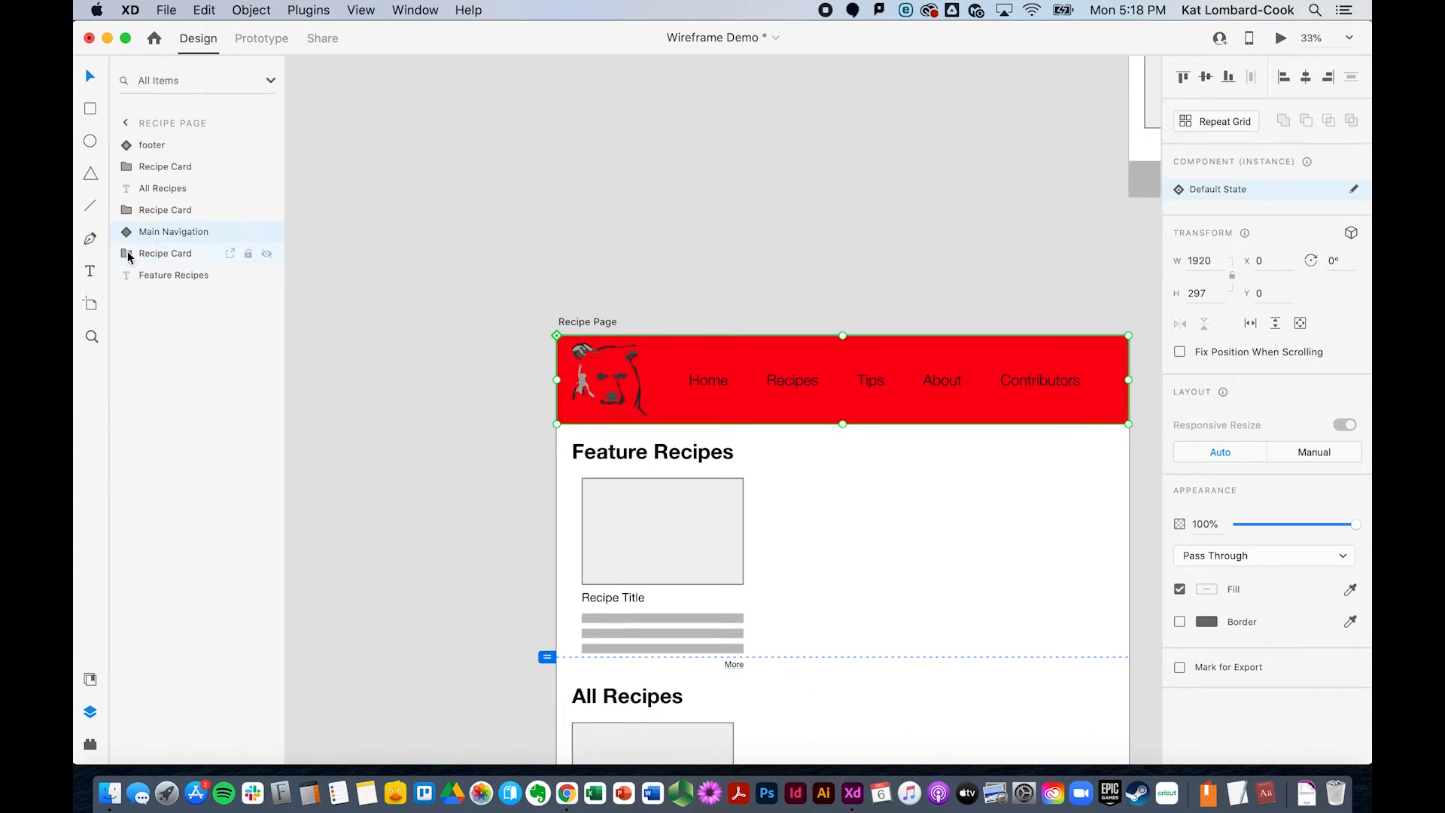
left_click_drag(128, 237, 142, 168)
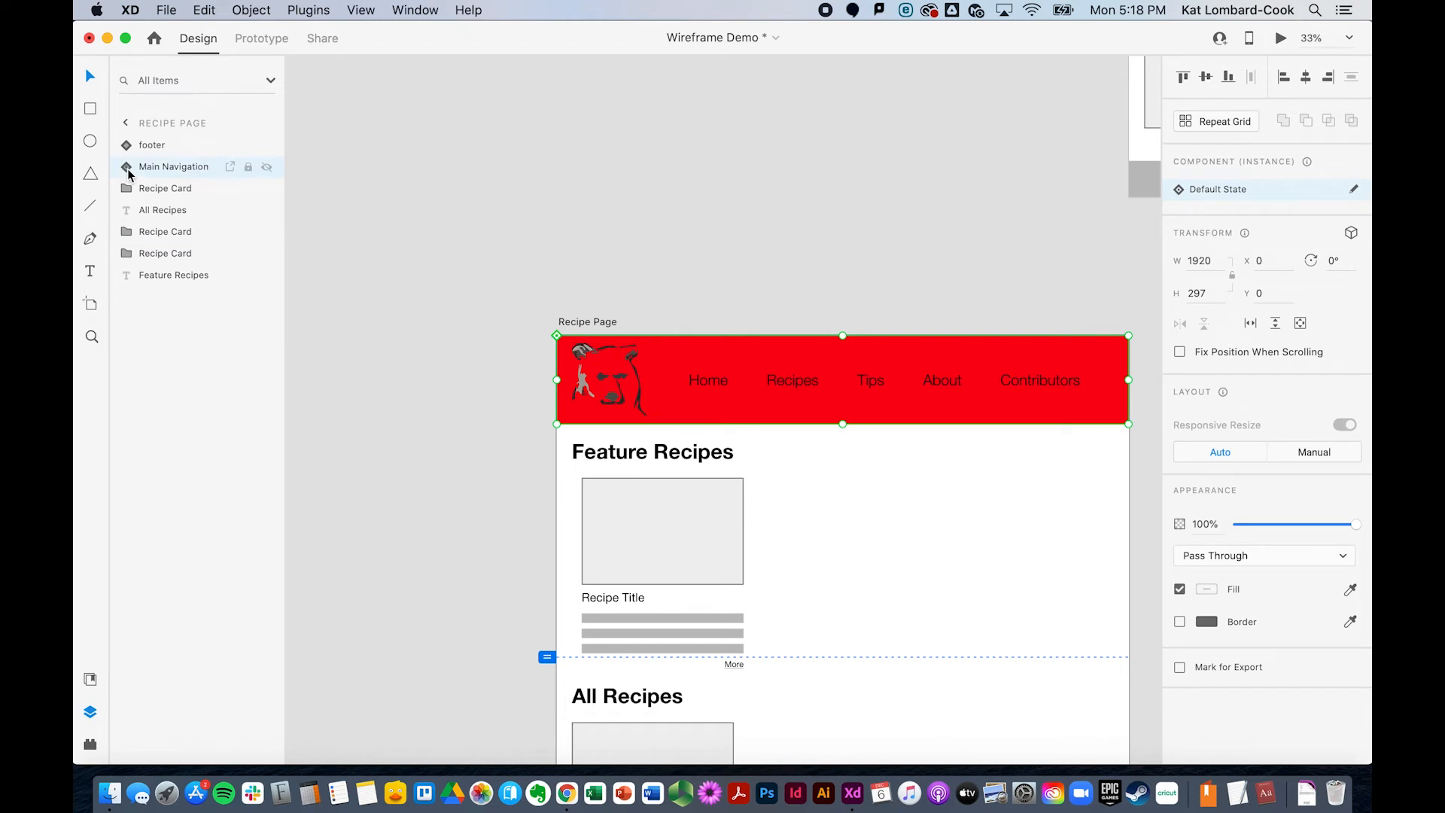
Expand the footer and Main Navigation layers on the Recipe Page and jump to editing the main component of Main Navigation
left_click(126, 146)
left_click(128, 211)
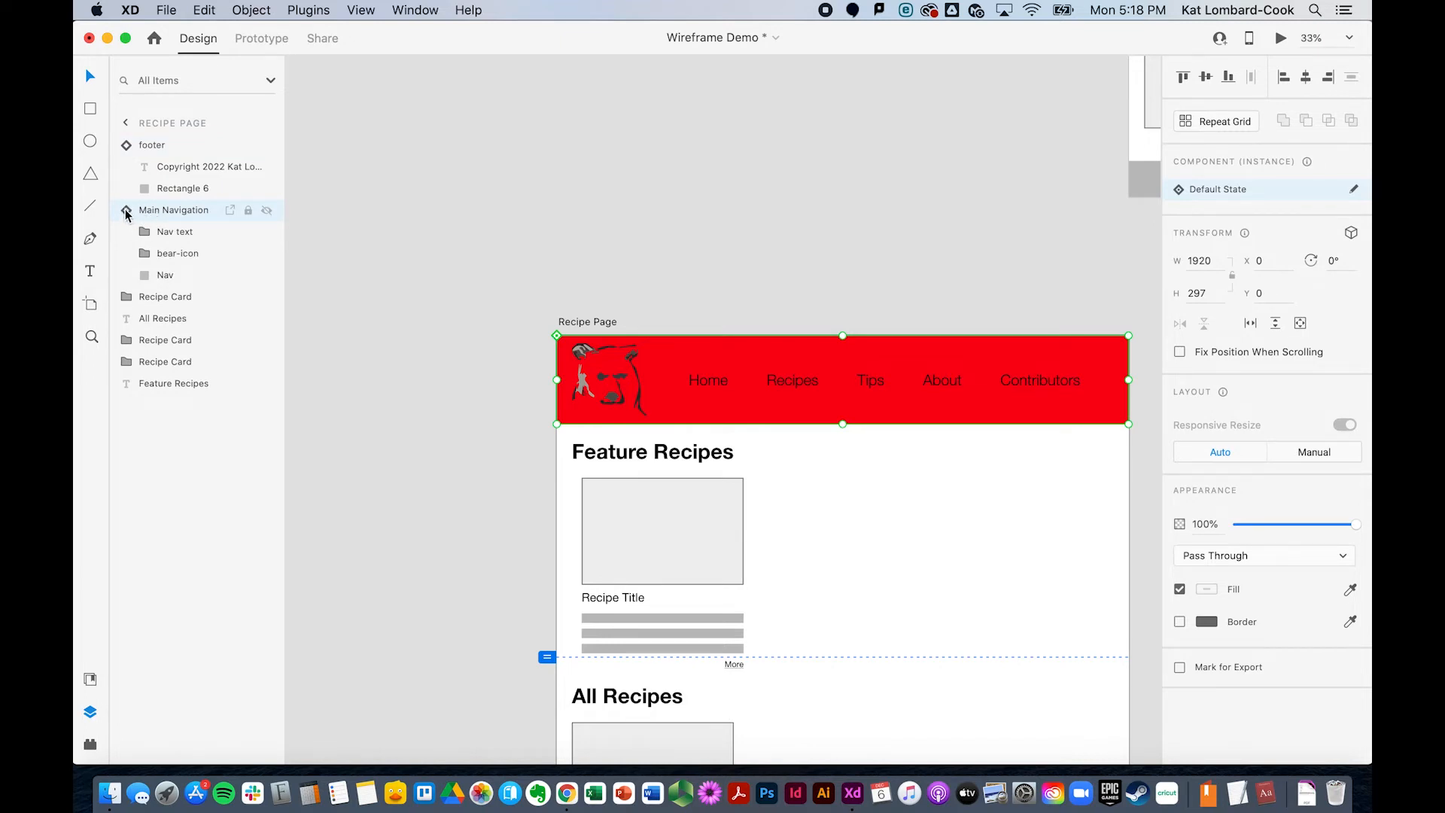
right_click(163, 215)
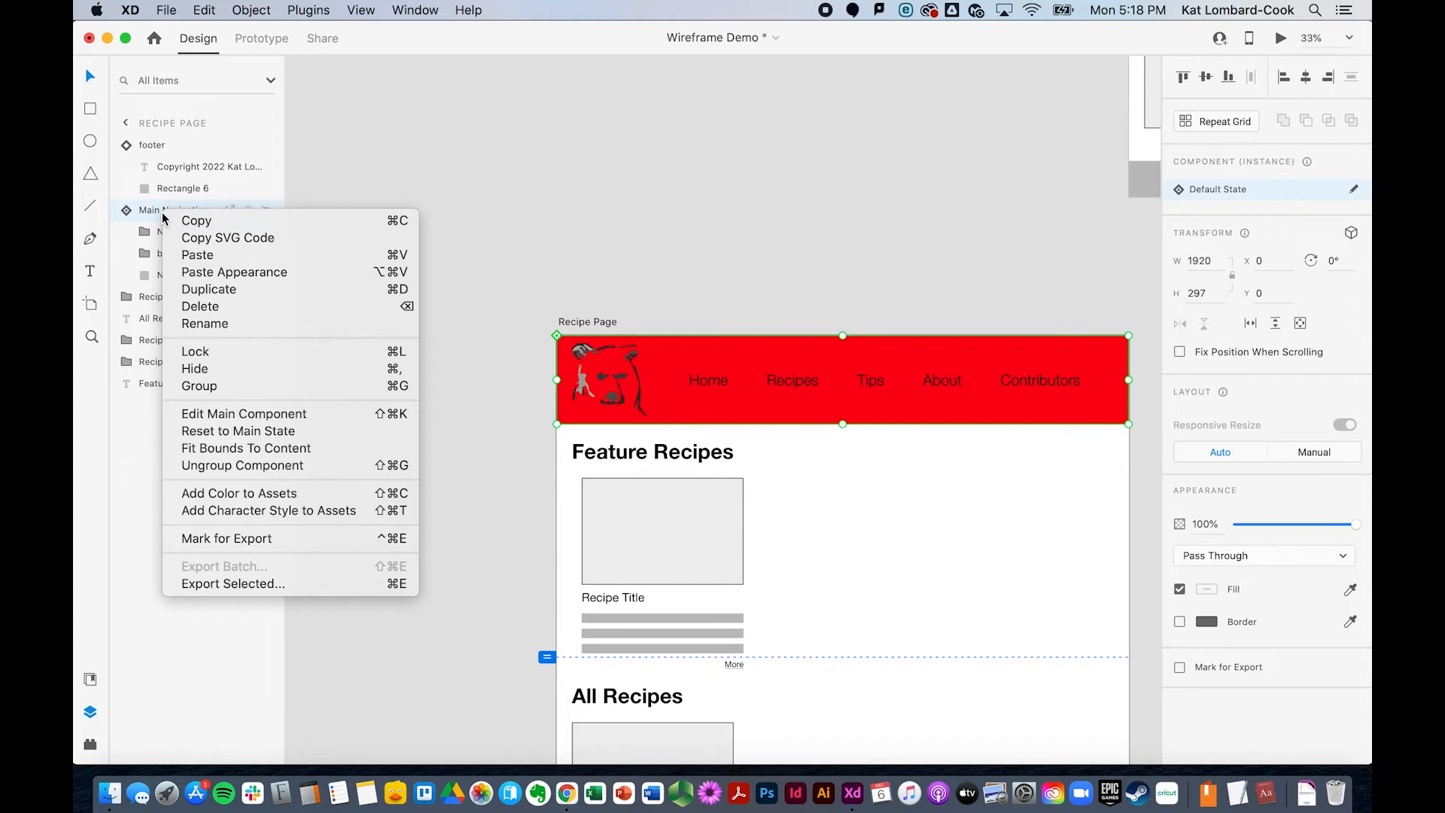
left_click(227, 415)
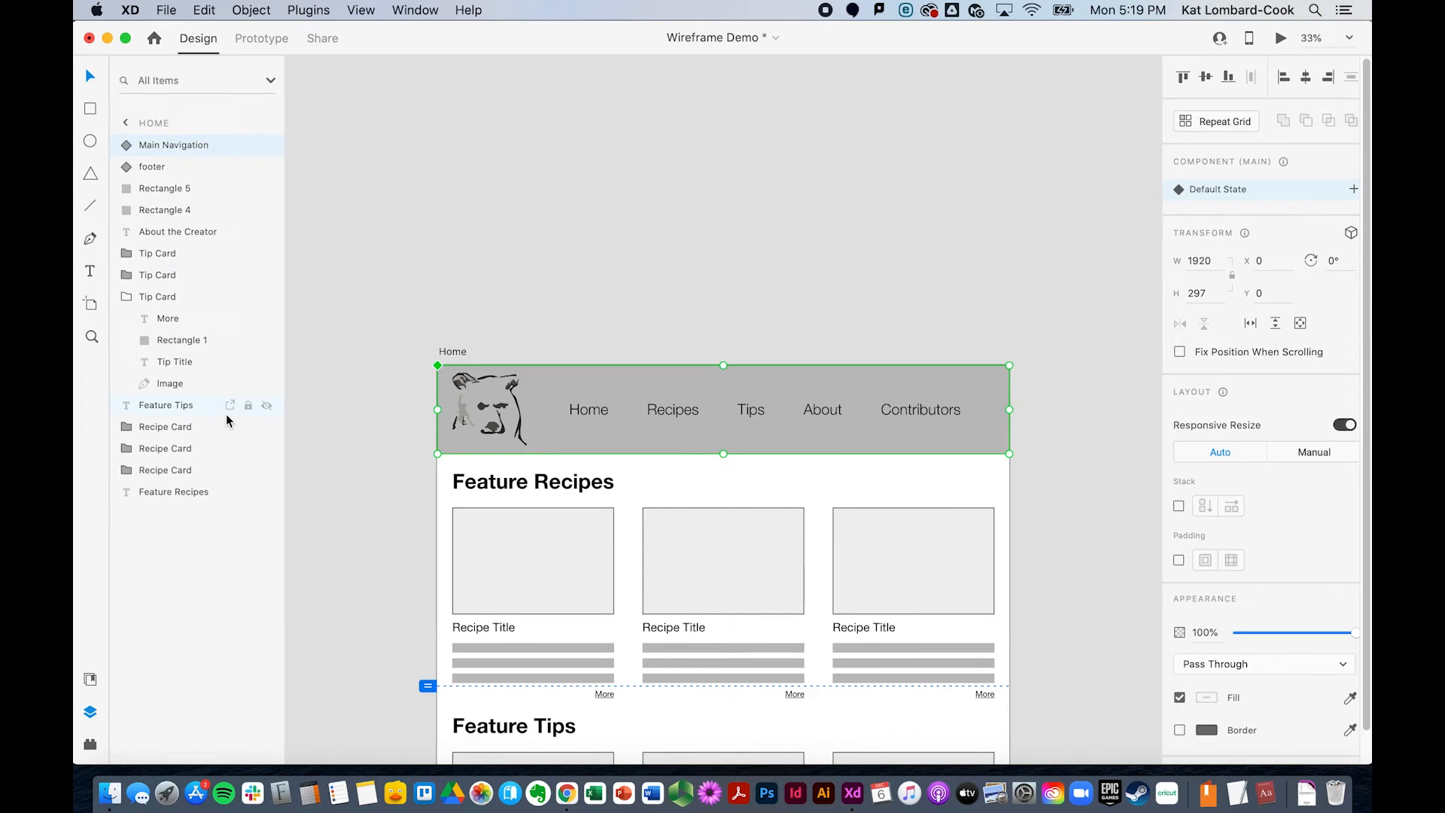
Set the font size of the Home and Recipes links in the main navigation component to 60
double_click(602, 416)
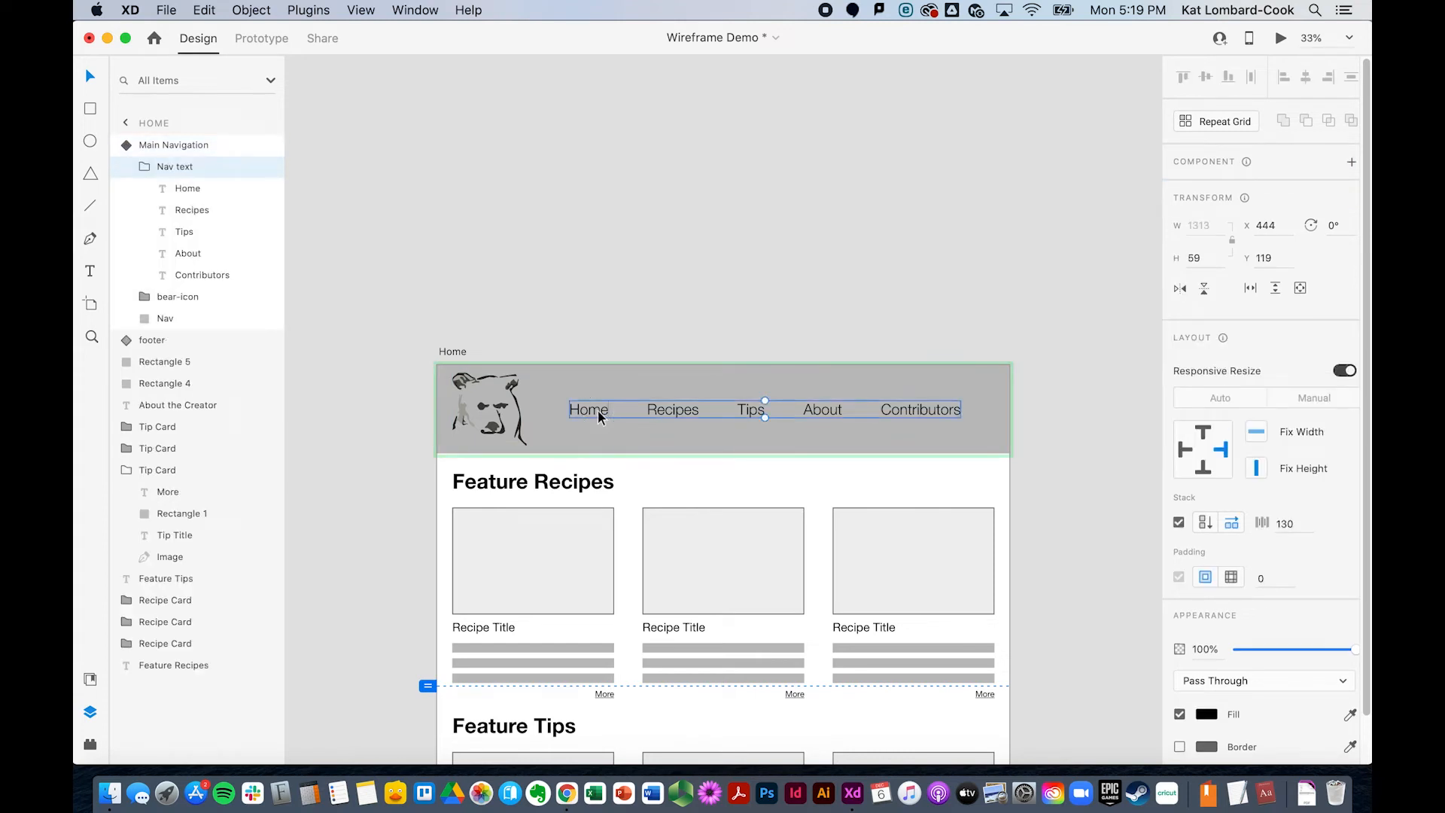
left_click(597, 409)
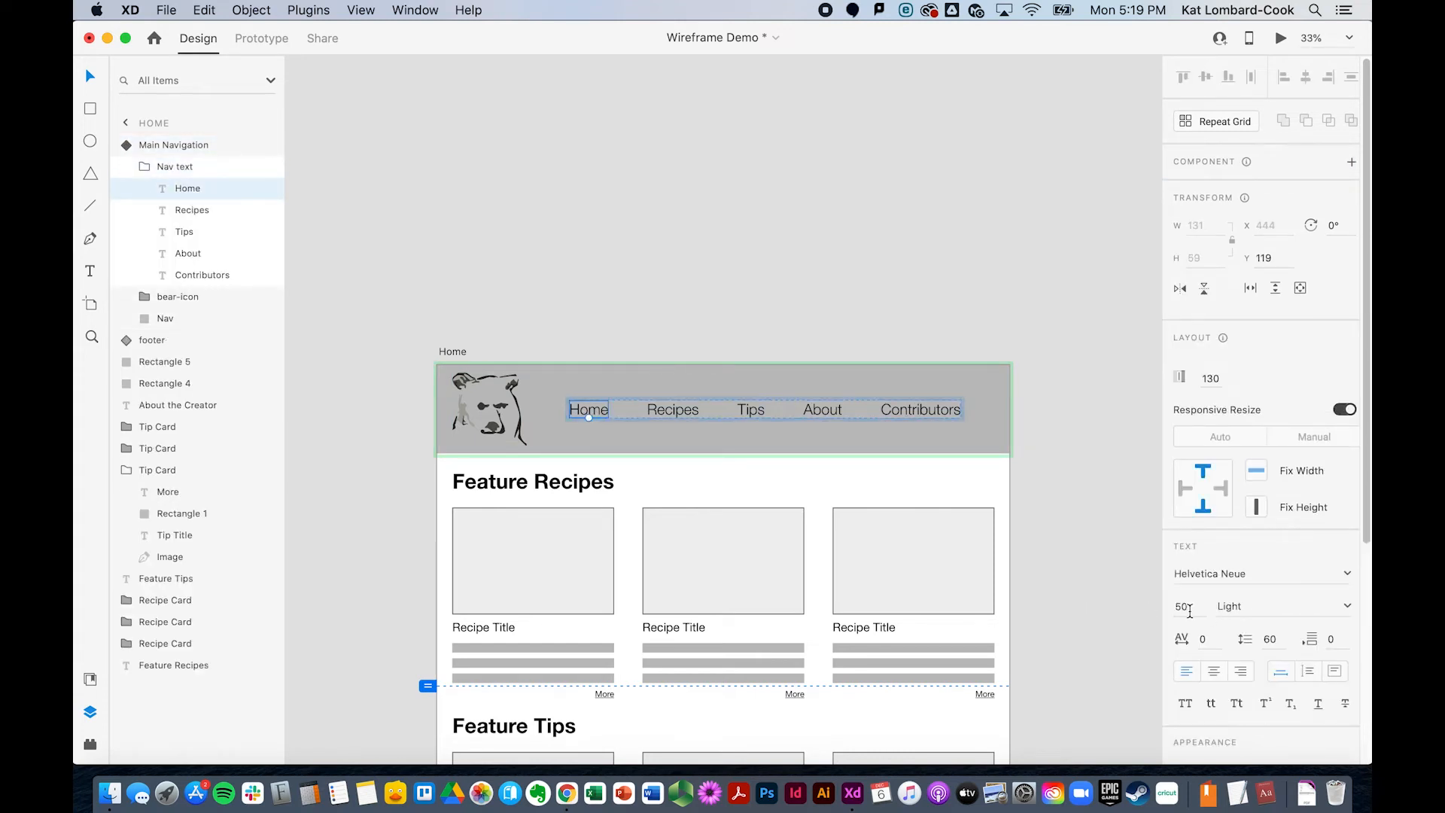
left_click(1189, 609)
type("60")
key("Return")
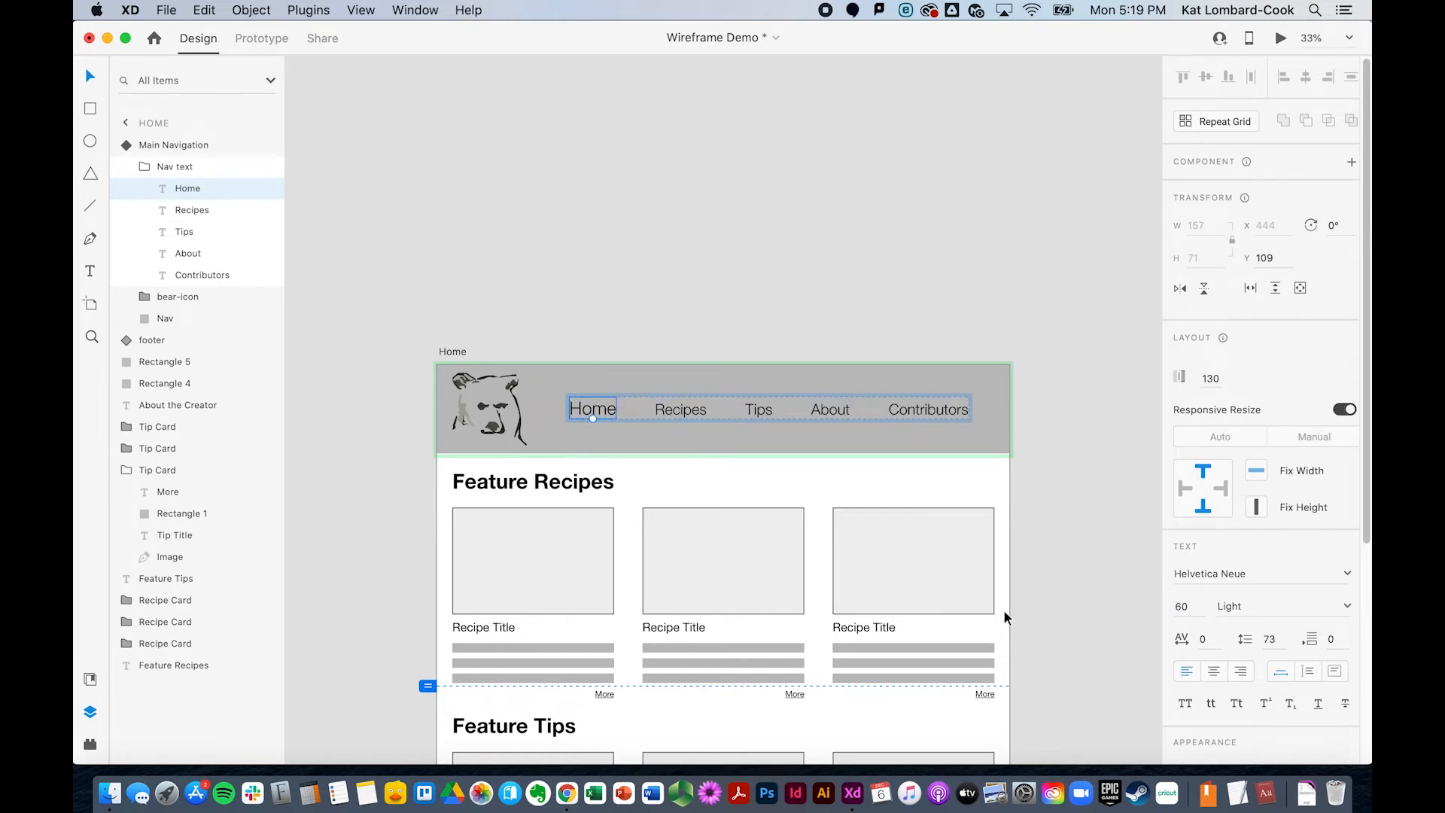
double_click(679, 412)
left_click(1184, 602)
type("60")
key("Return")
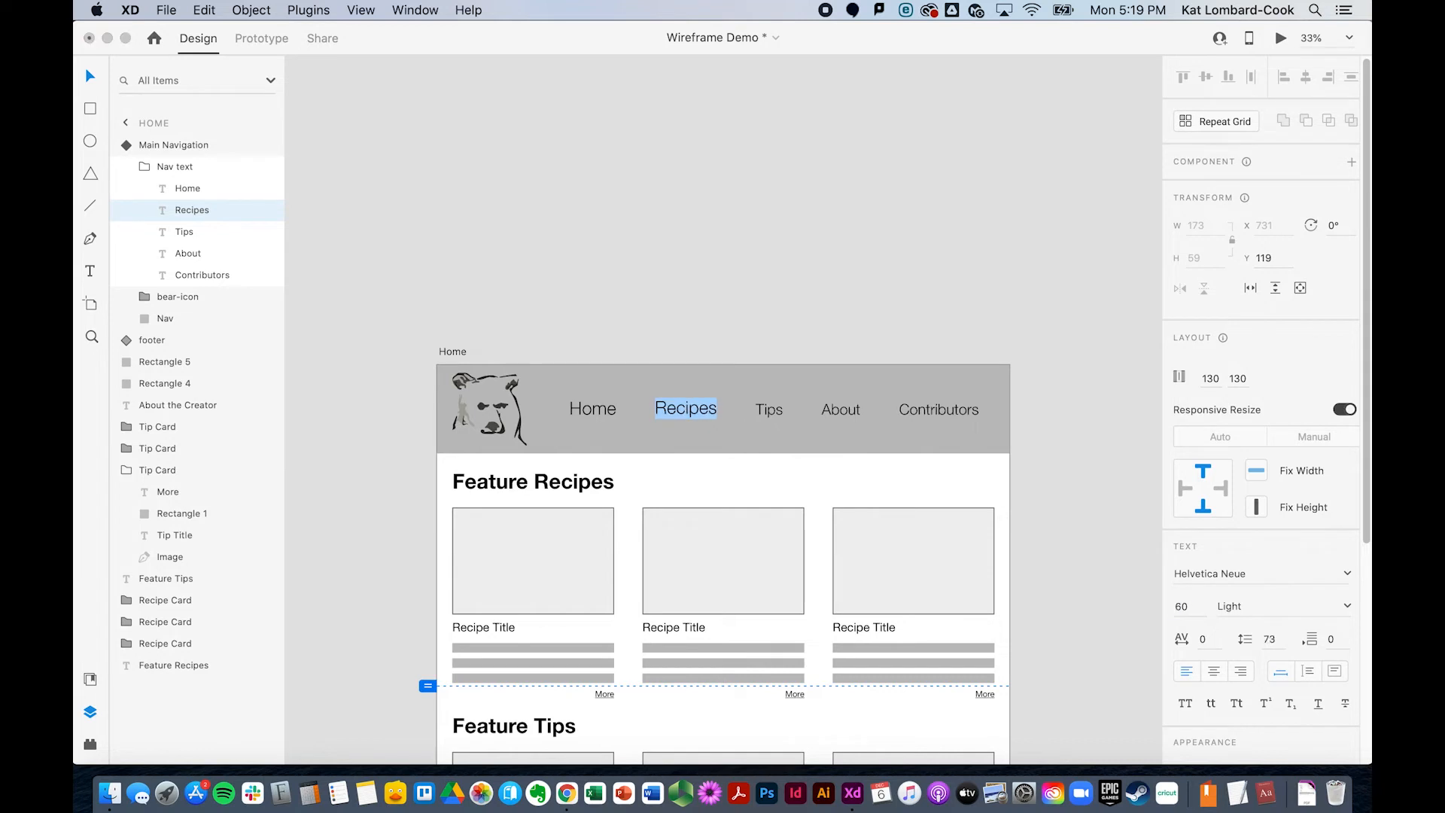
Set the font size of the Tips, About and Contributors links in the main navigation component to 60
double_click(767, 410)
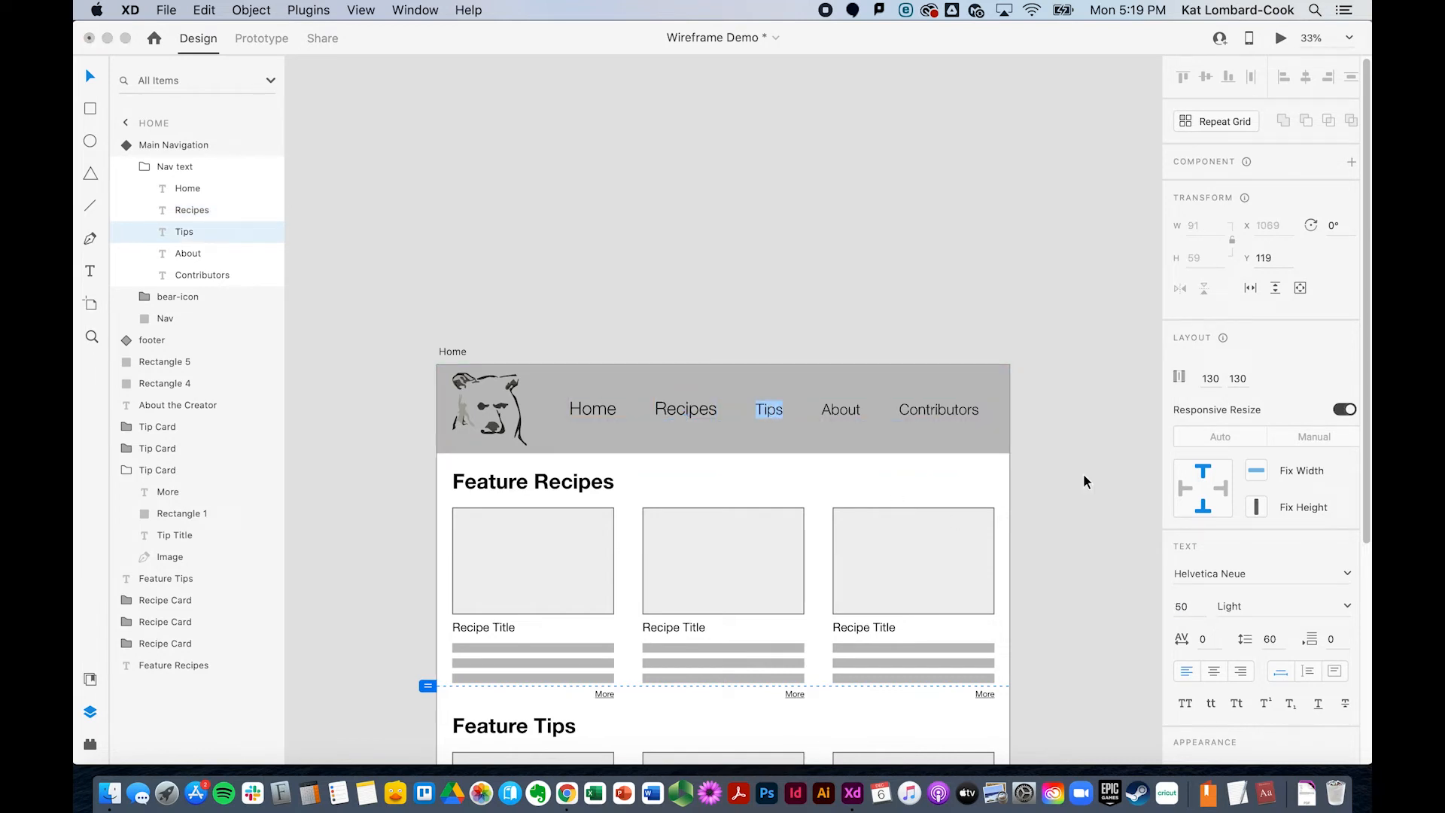
left_click(1184, 606)
type("60")
key("Return")
double_click(862, 414)
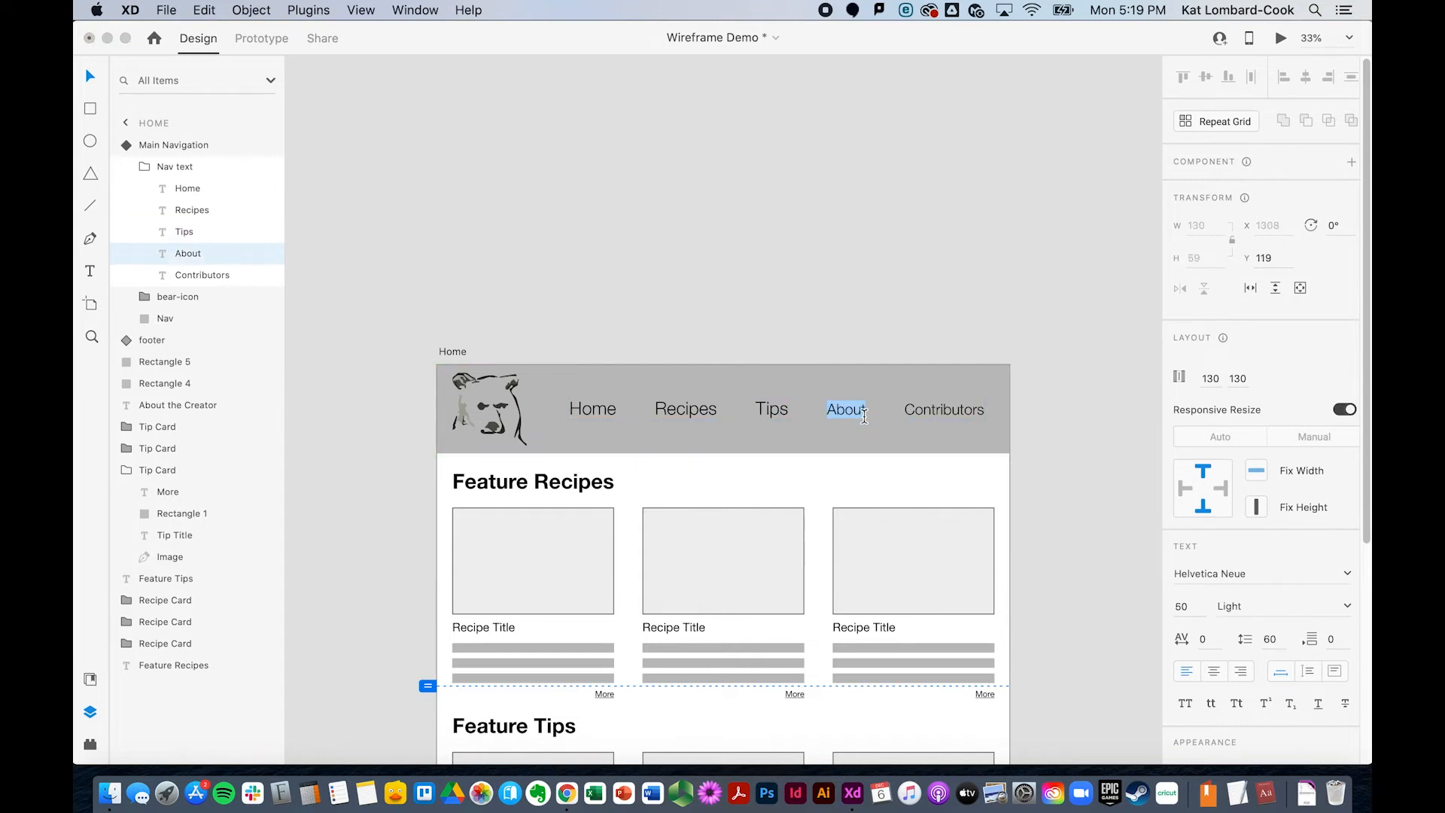
left_click(1183, 605)
type("60")
key("Return")
double_click(952, 409)
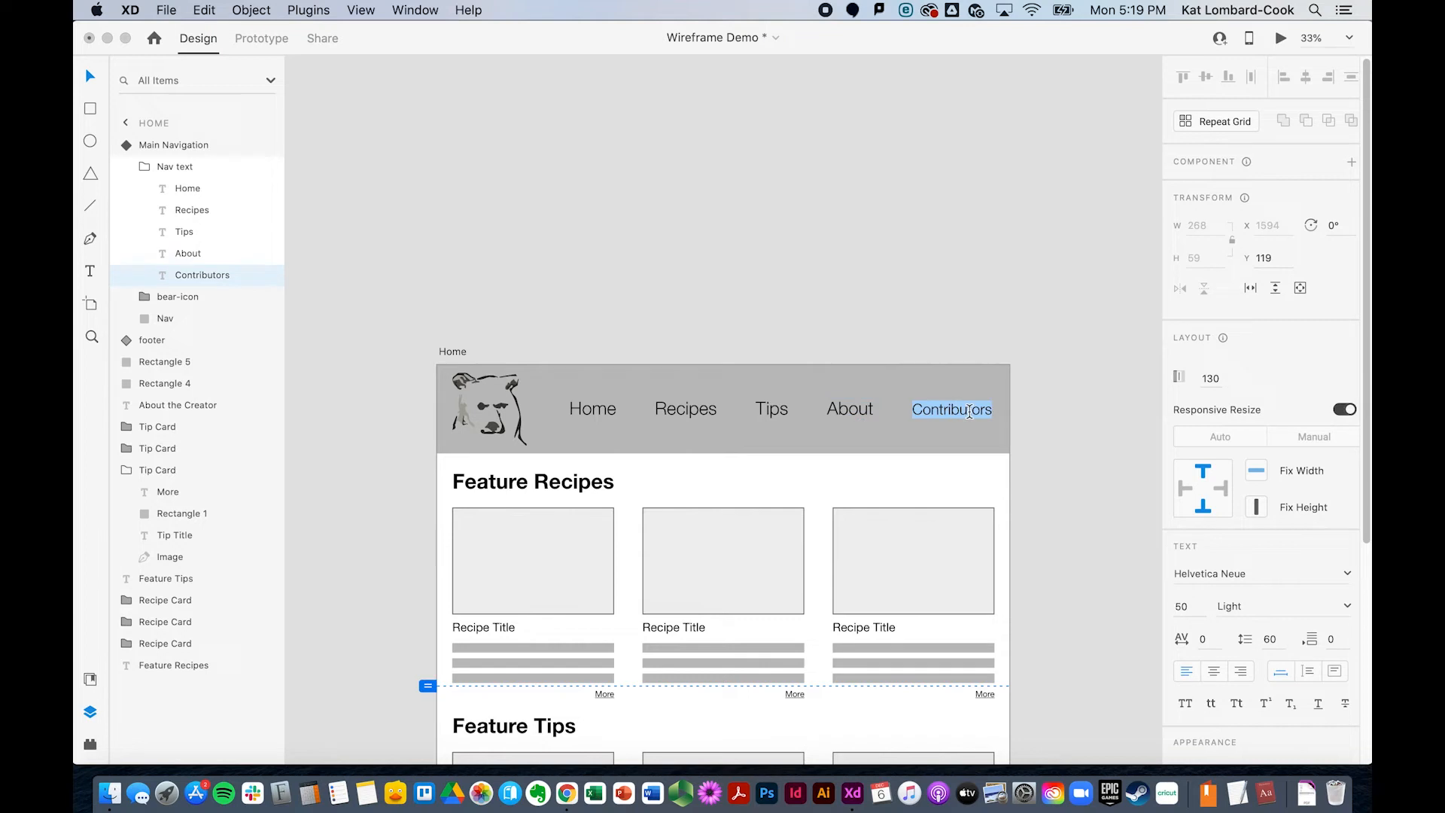
left_click(1184, 606)
type("60")
key("Return")
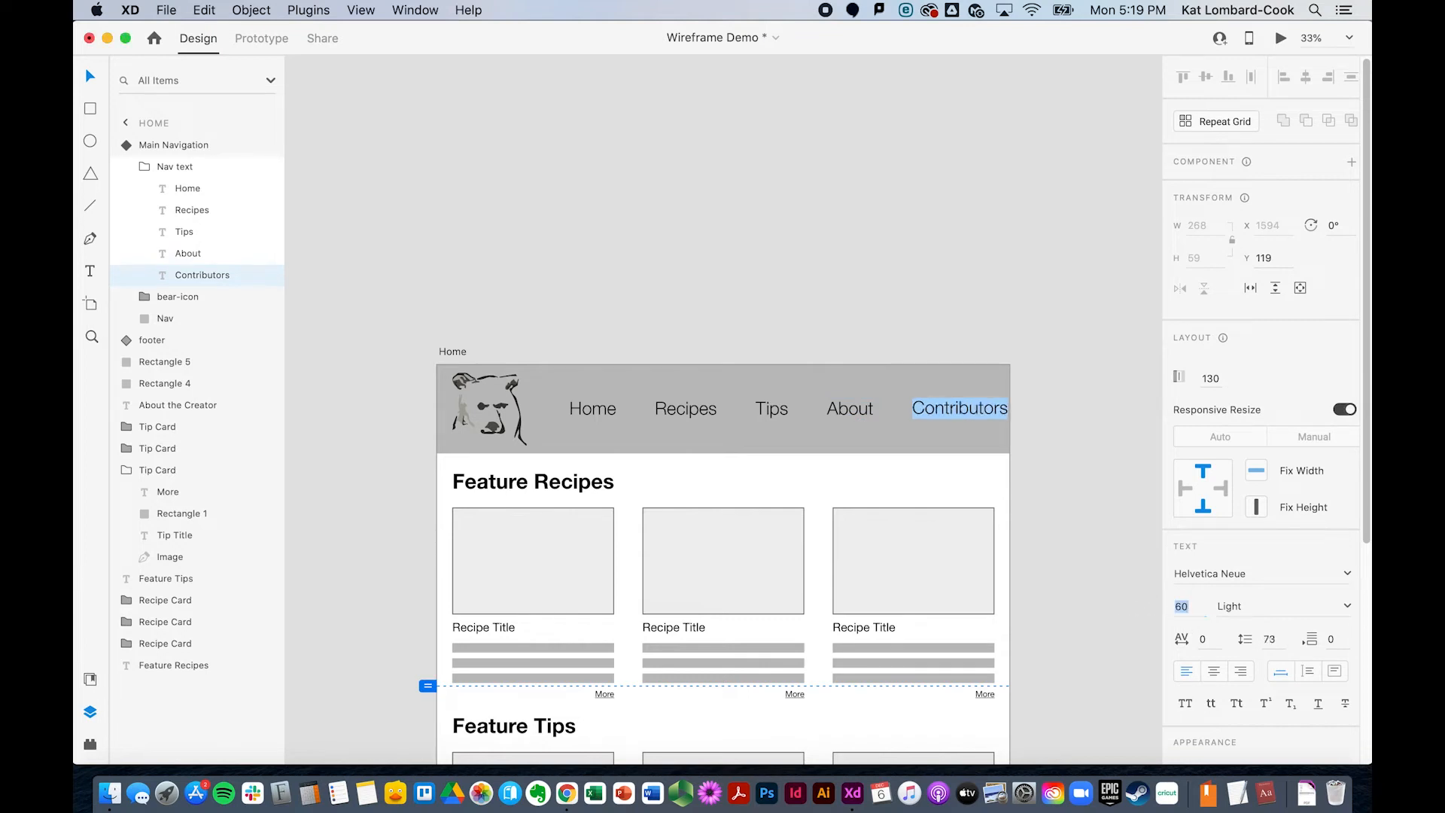
key("Escape")
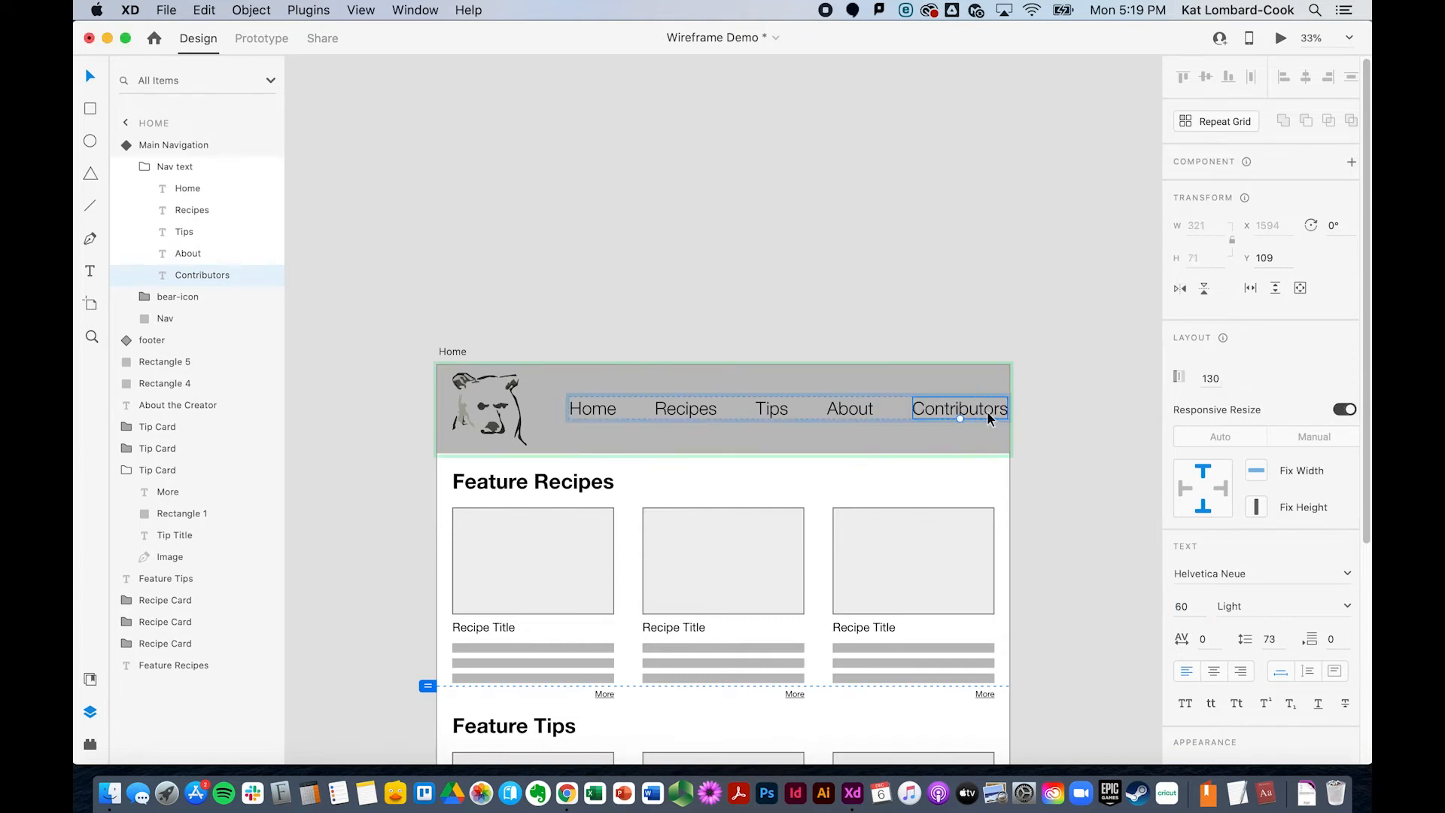
Tighten the spacing between all the links in the main component's Nav text stack to 100
double_click(1213, 378)
type("100")
key("Return")
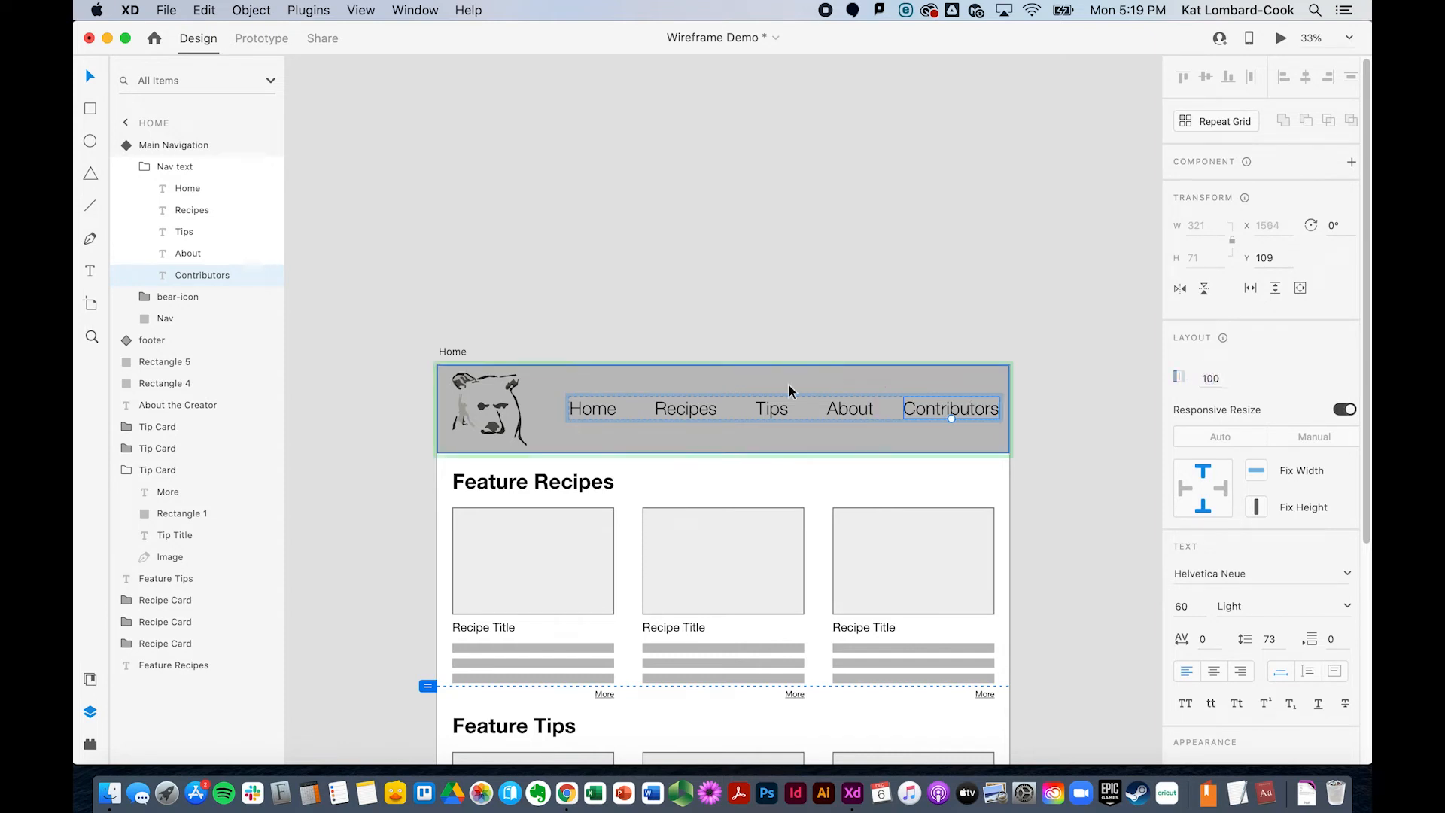
left_click(754, 392)
left_click(771, 394)
left_click(772, 395)
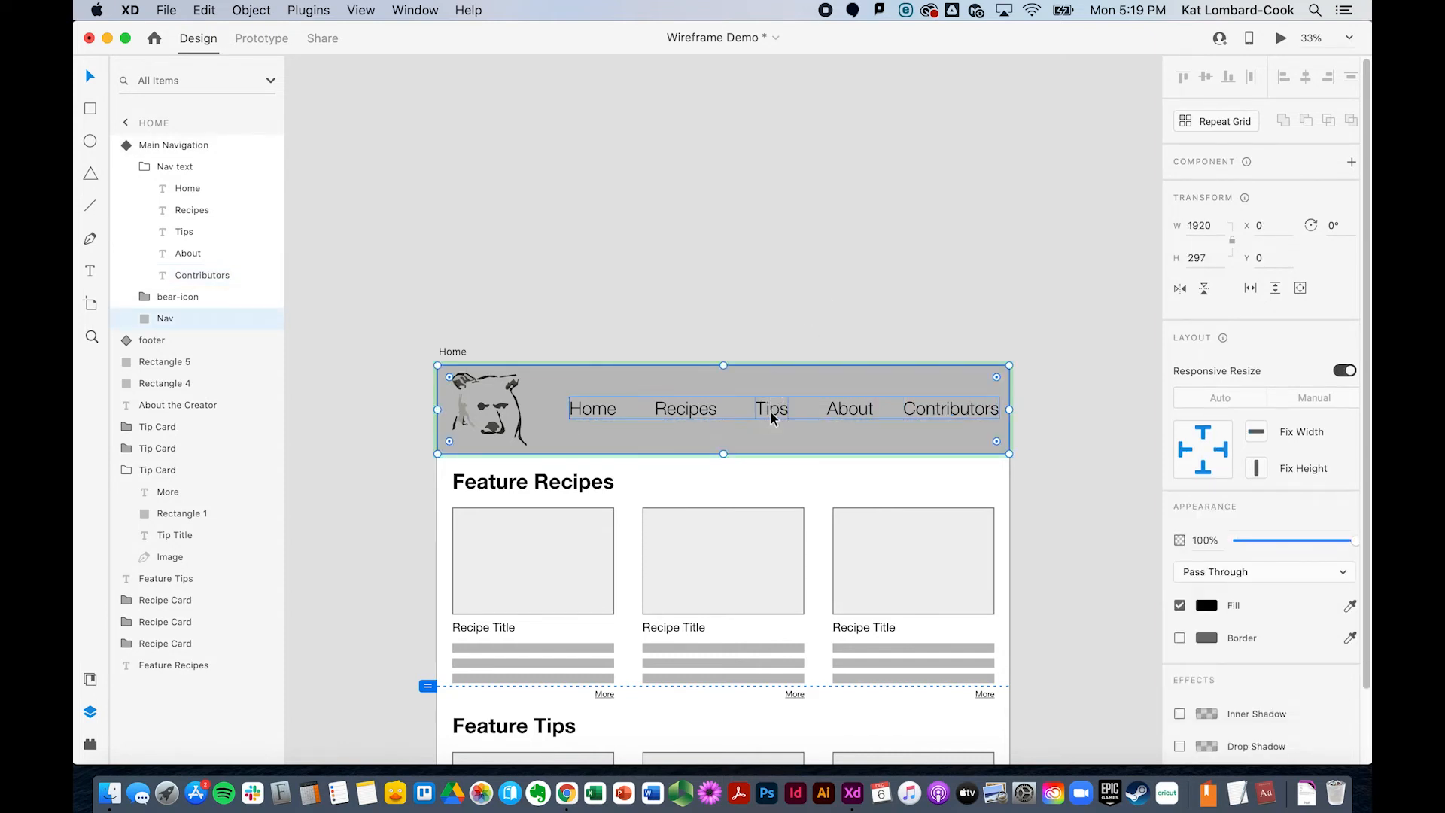
double_click(772, 394)
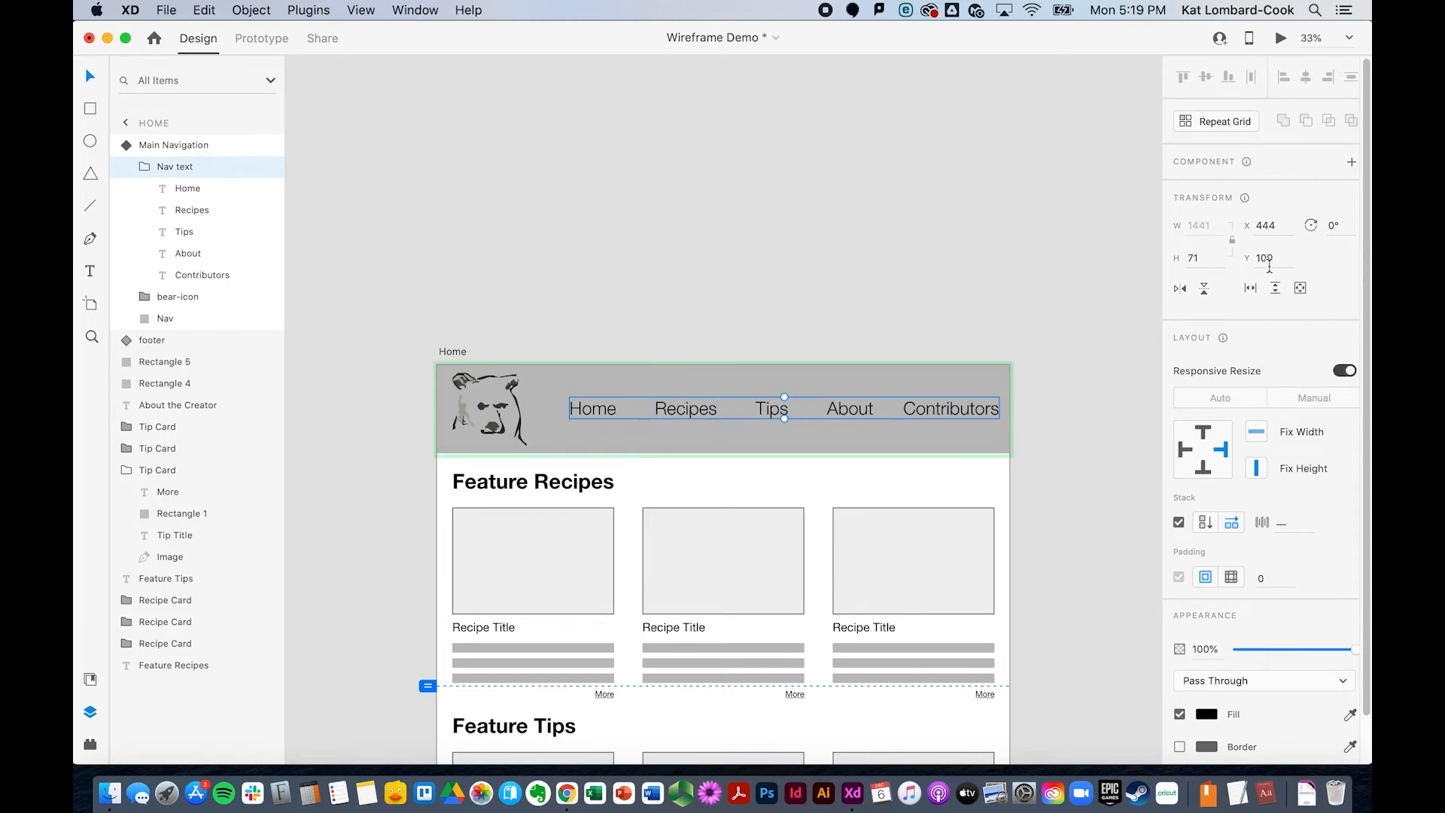
left_click(1282, 522)
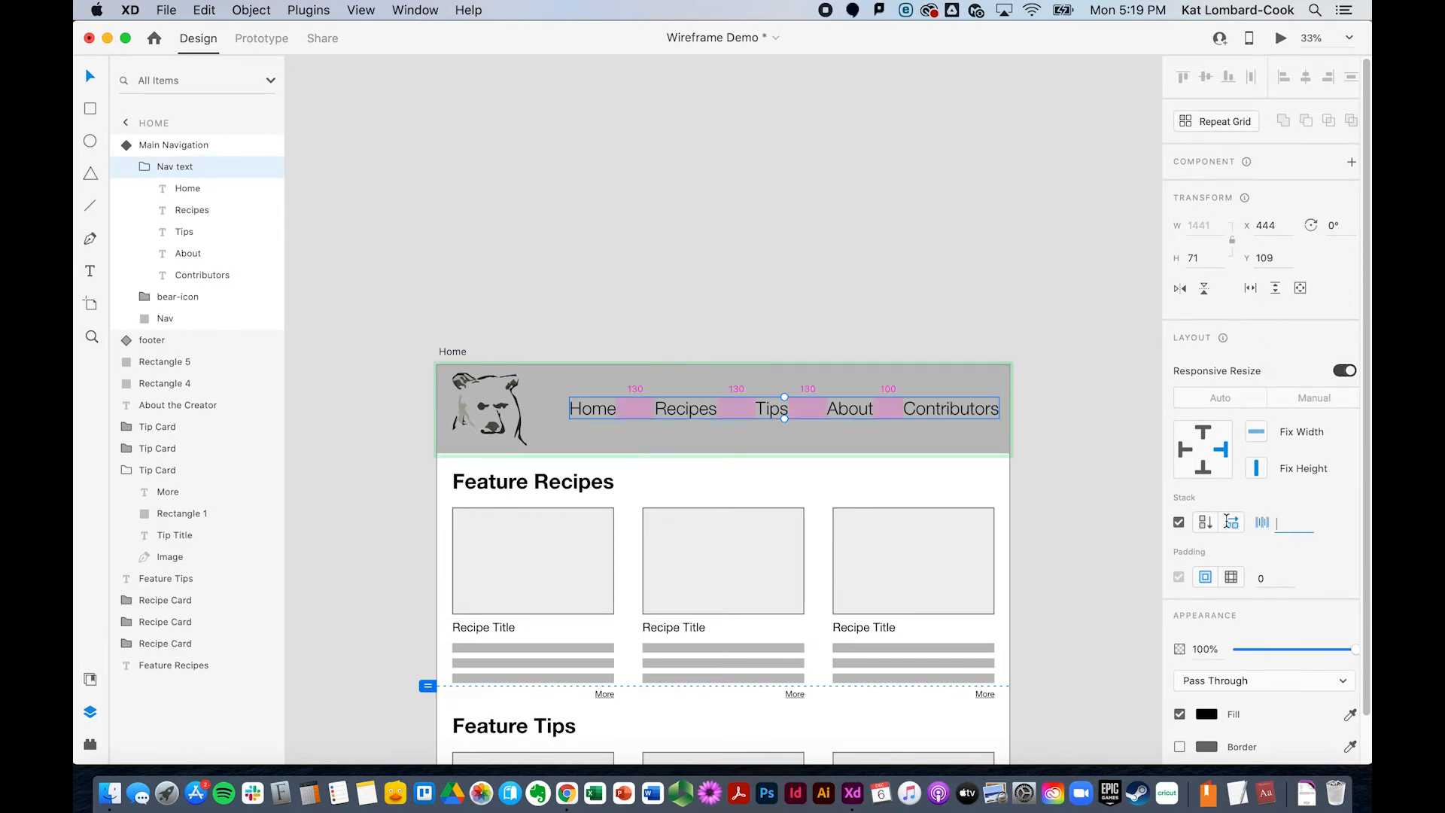
key("Return")
left_click(1069, 473)
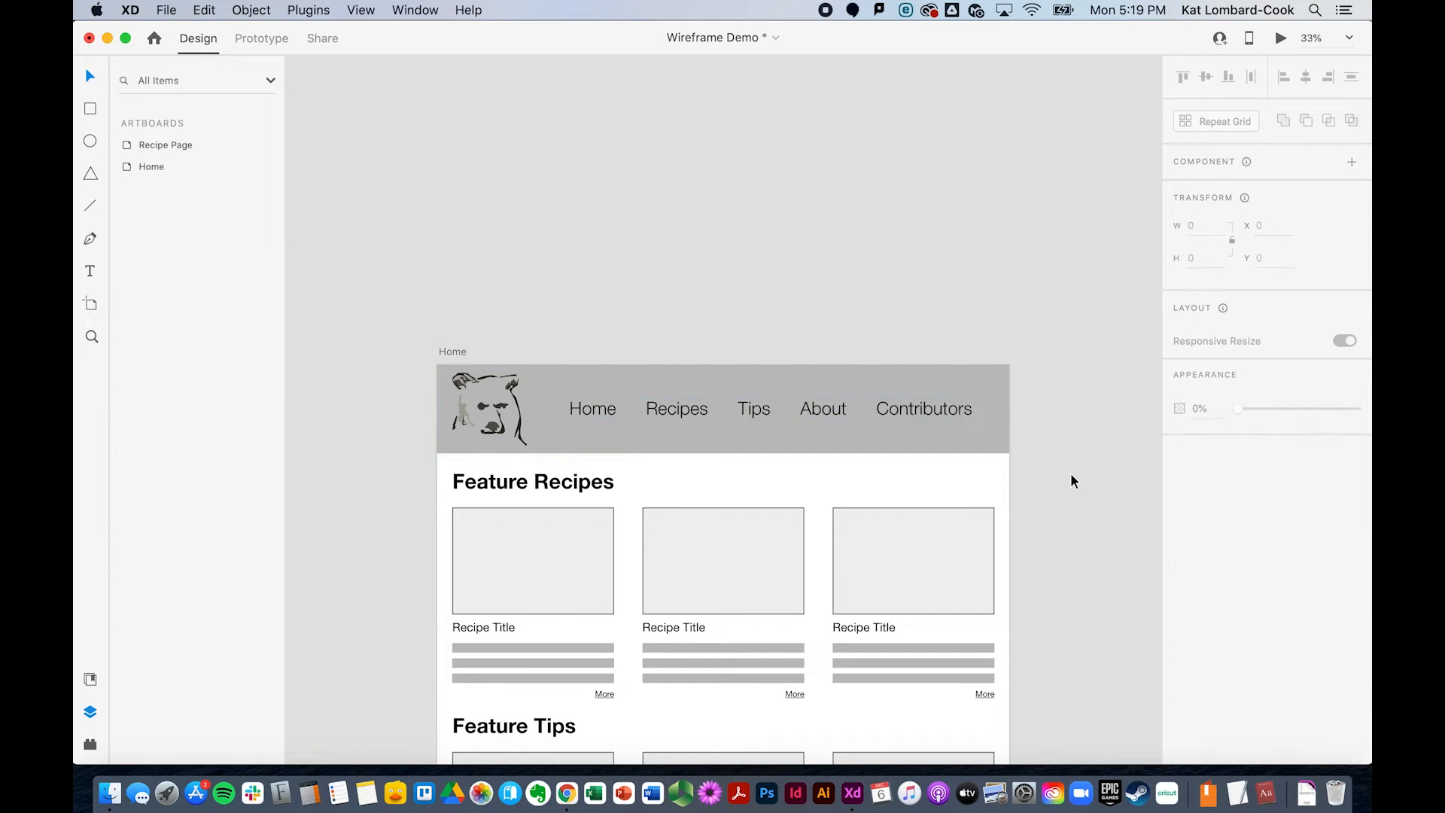
Compare the navigation bars on the Recipe Page and Home artboards, including the Home artboard's layers
scroll(838, 417, "down", 10)
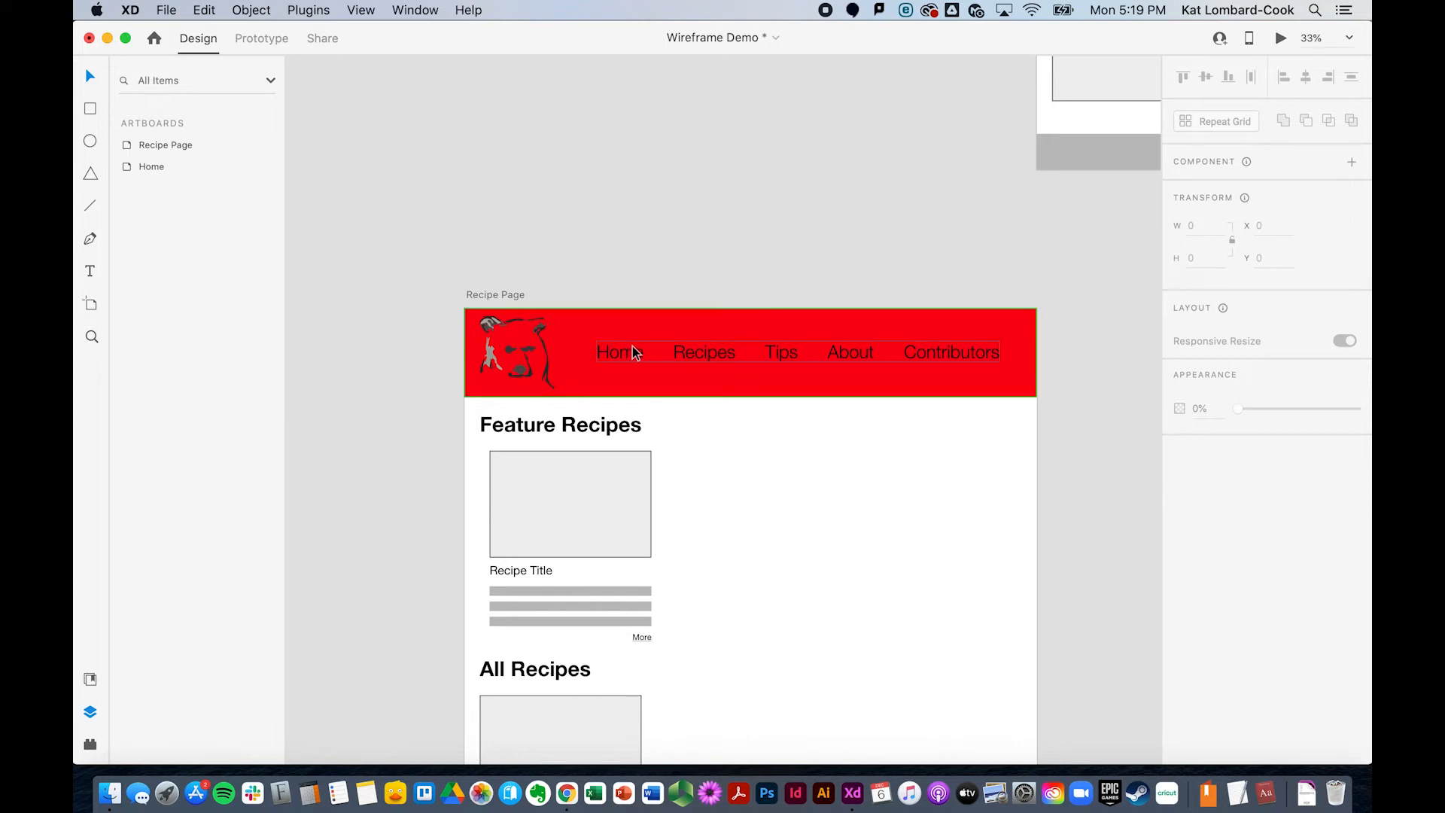
scroll(632, 347, "up", 10)
scroll(632, 346, "right", 9)
scroll(710, 444, "up", 4)
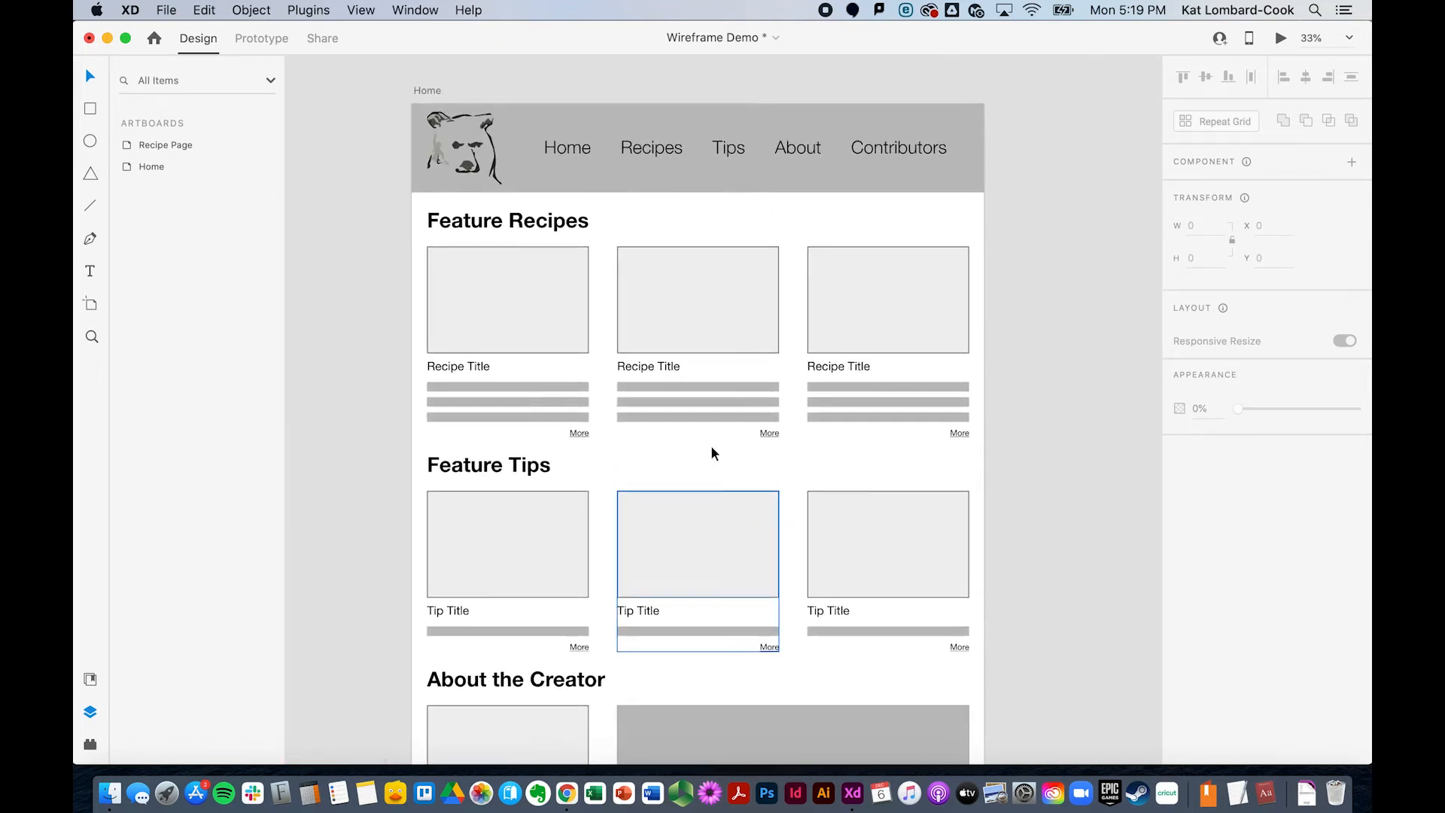
scroll(648, 190, "down", 10)
scroll(648, 190, "left", 5)
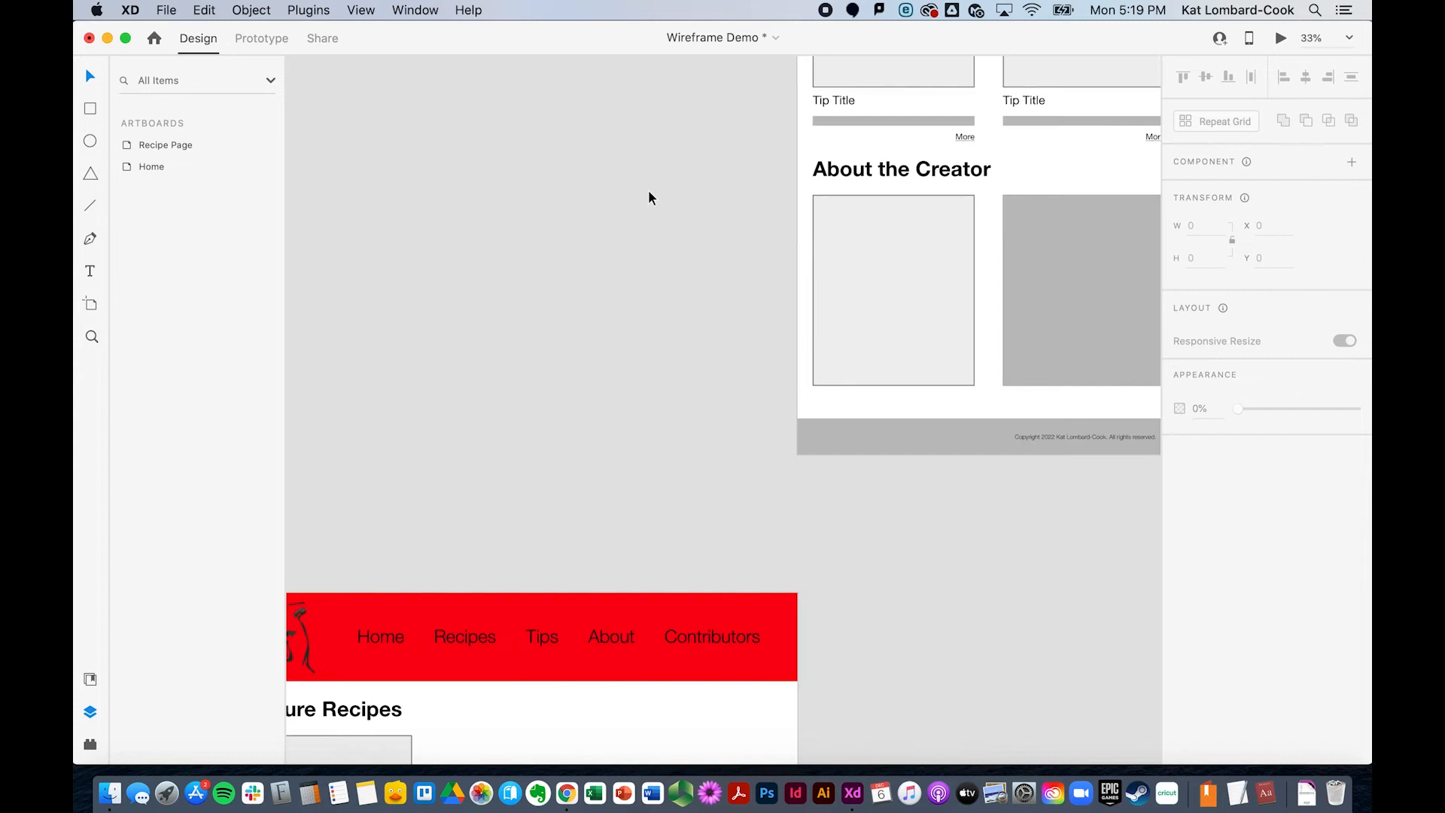
scroll(649, 191, "left", 2)
scroll(649, 191, "down", 1)
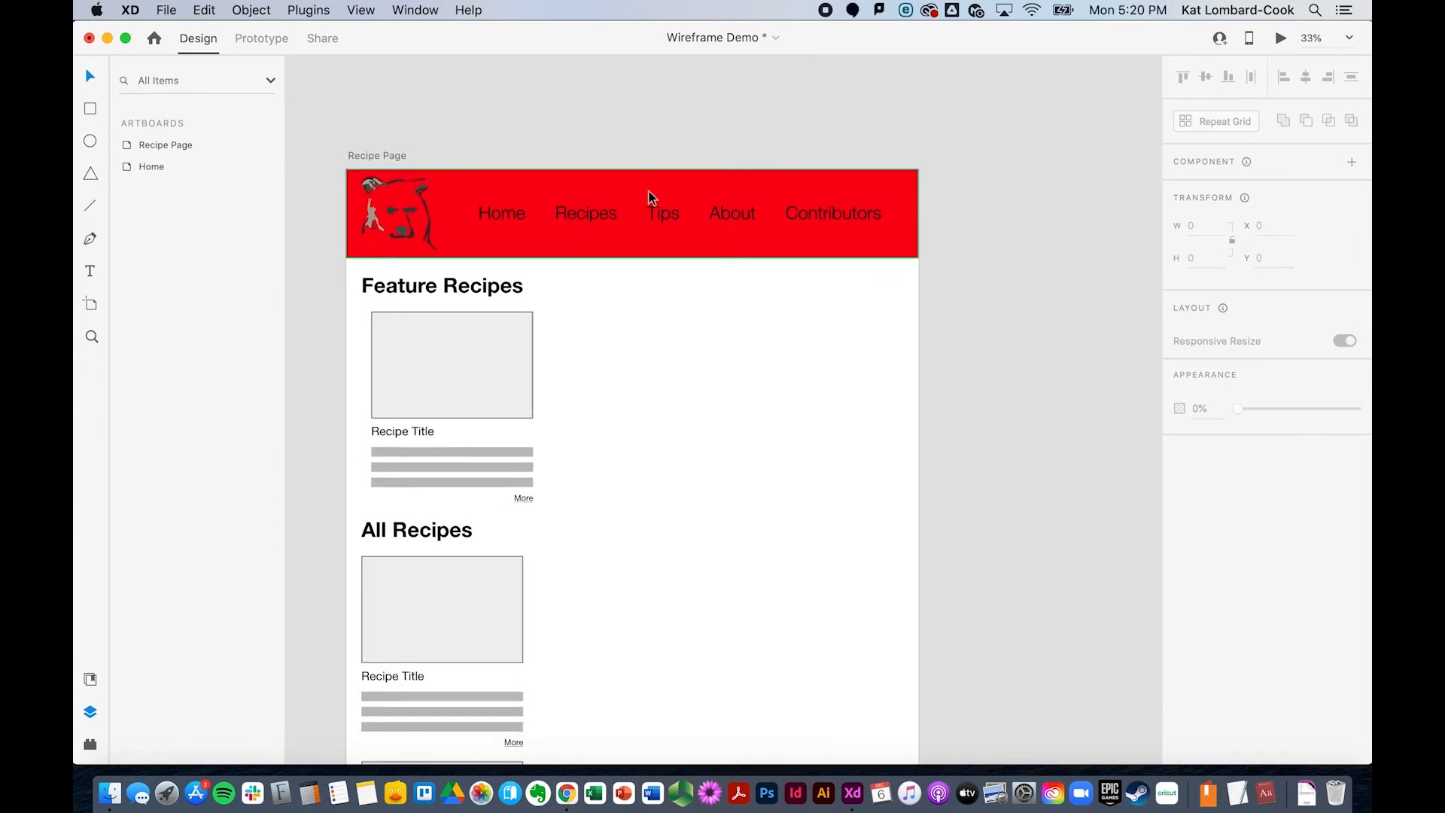
left_click(145, 165)
double_click(127, 170)
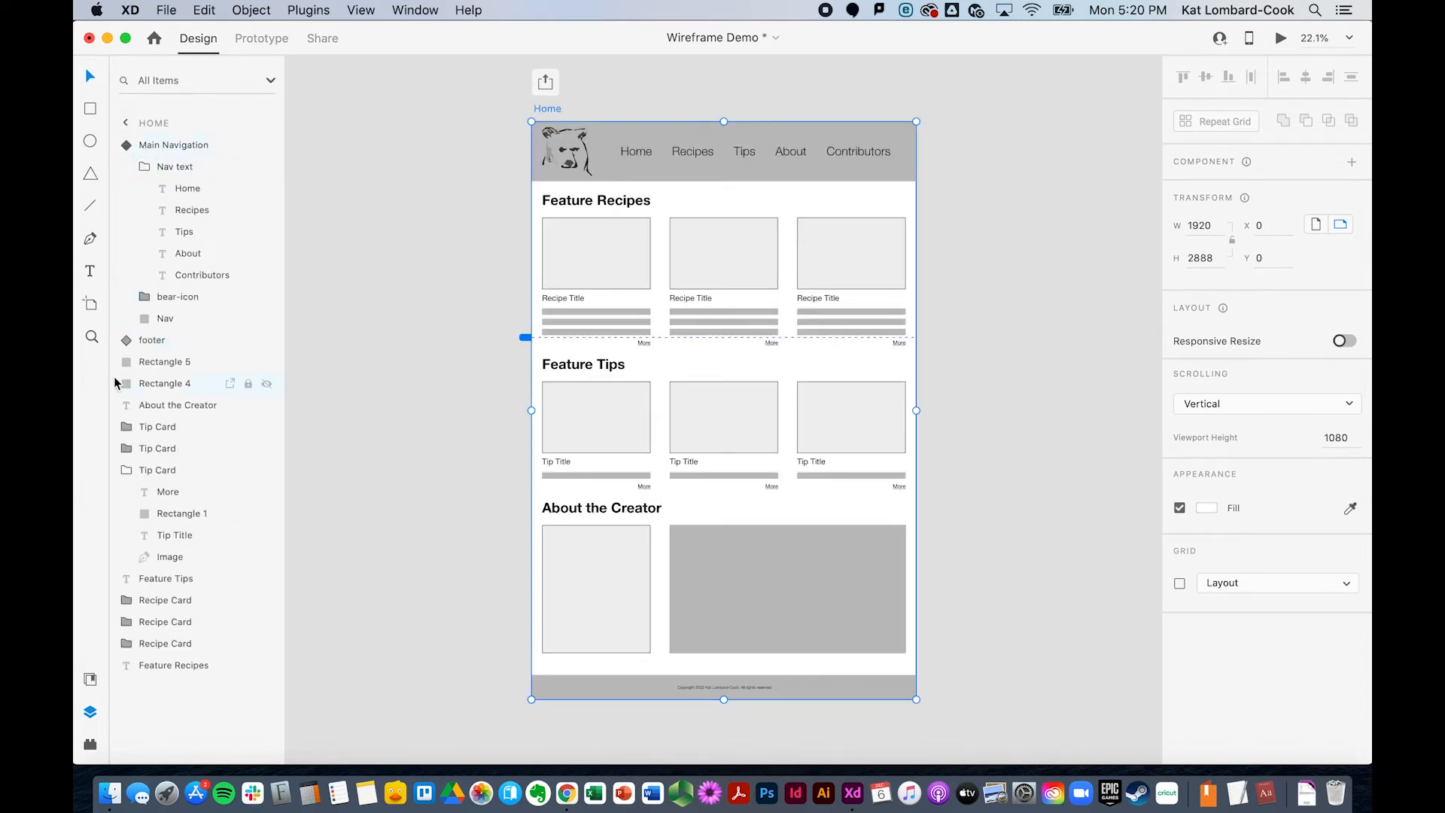
left_click(132, 125)
Recolor the Nav rectangle in the Recipe Page's navigation instance by sampling the footer's gray, #BFBFBF
left_click(151, 150)
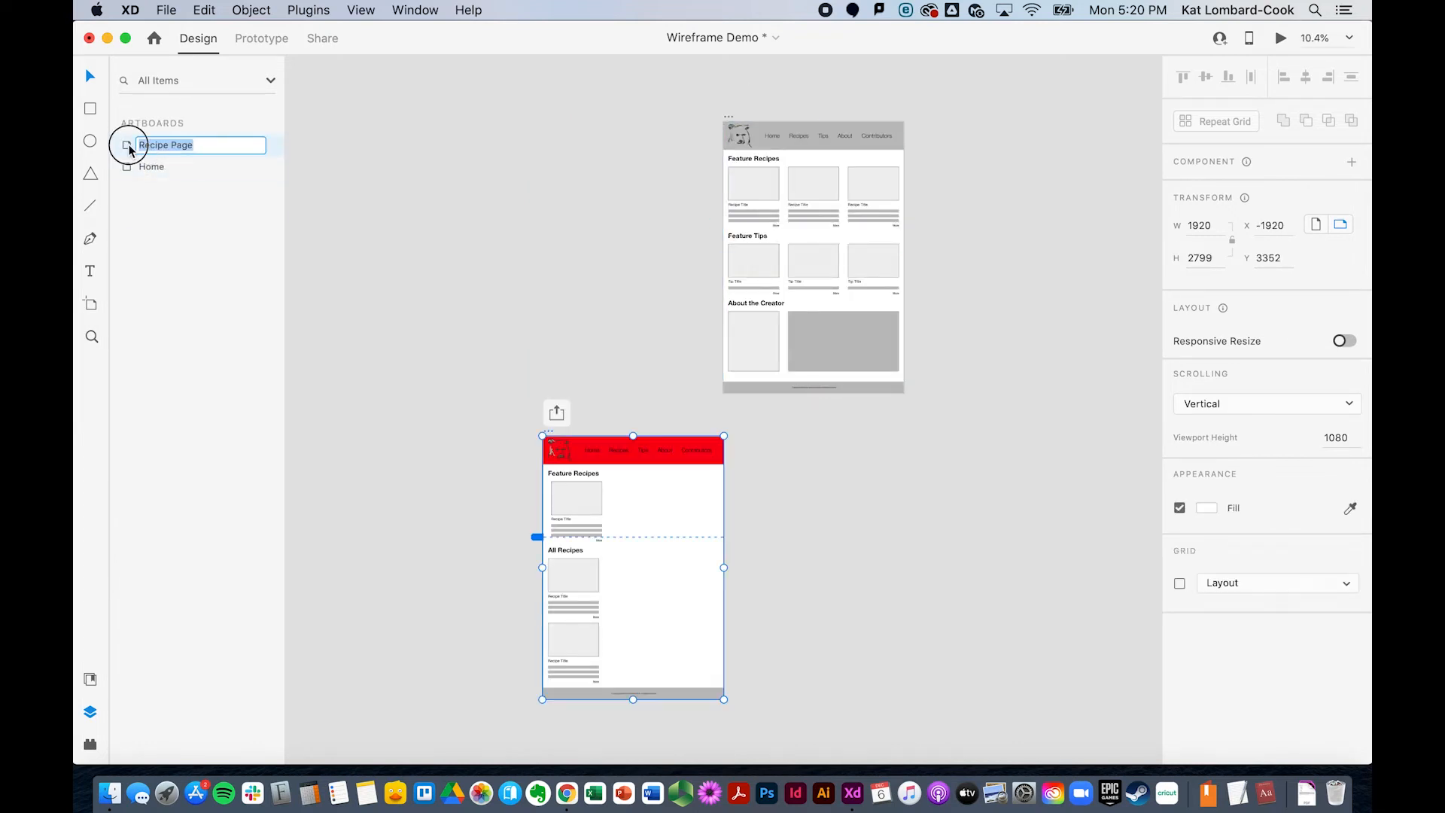
double_click(128, 144)
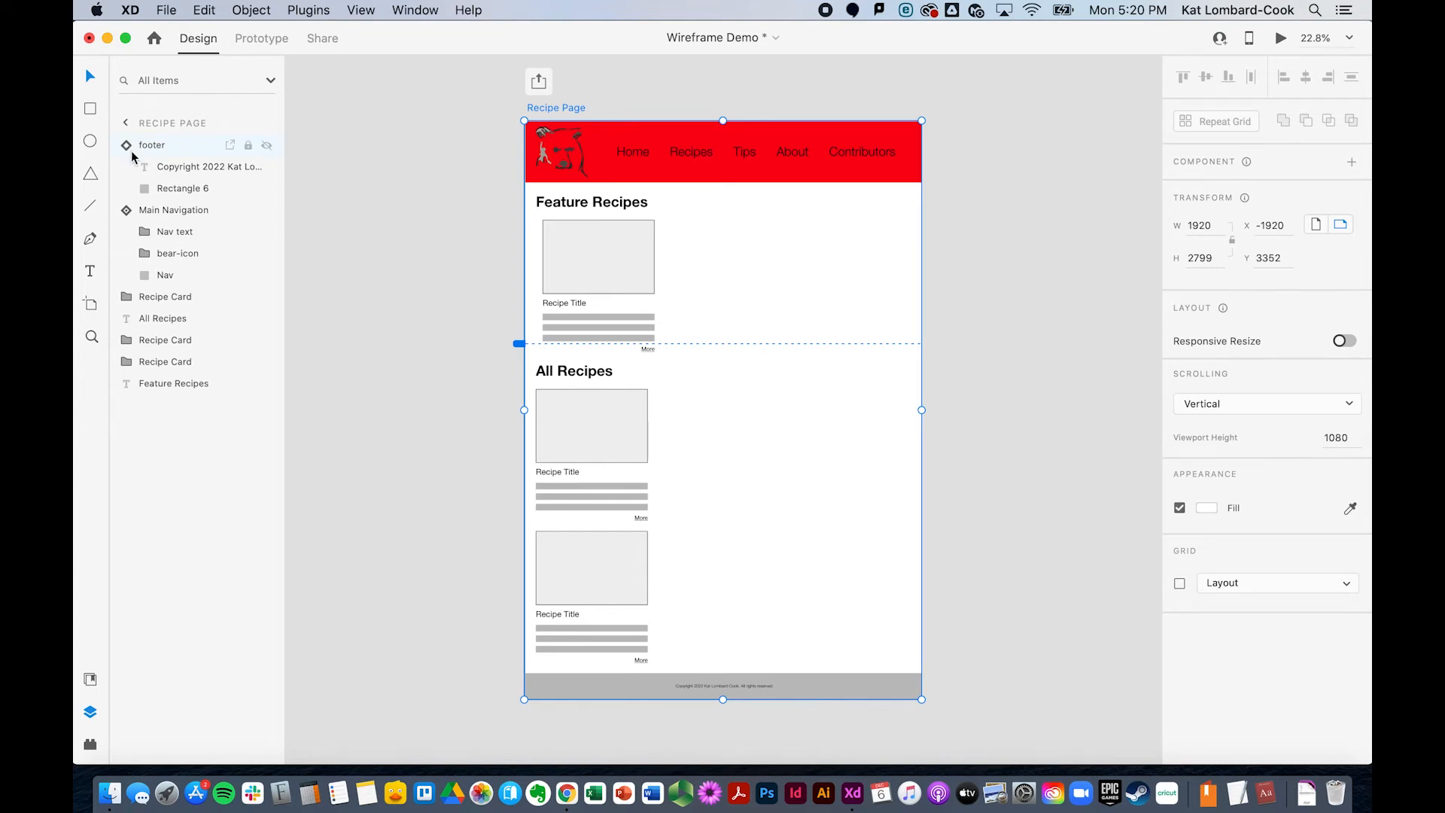
left_click(150, 275)
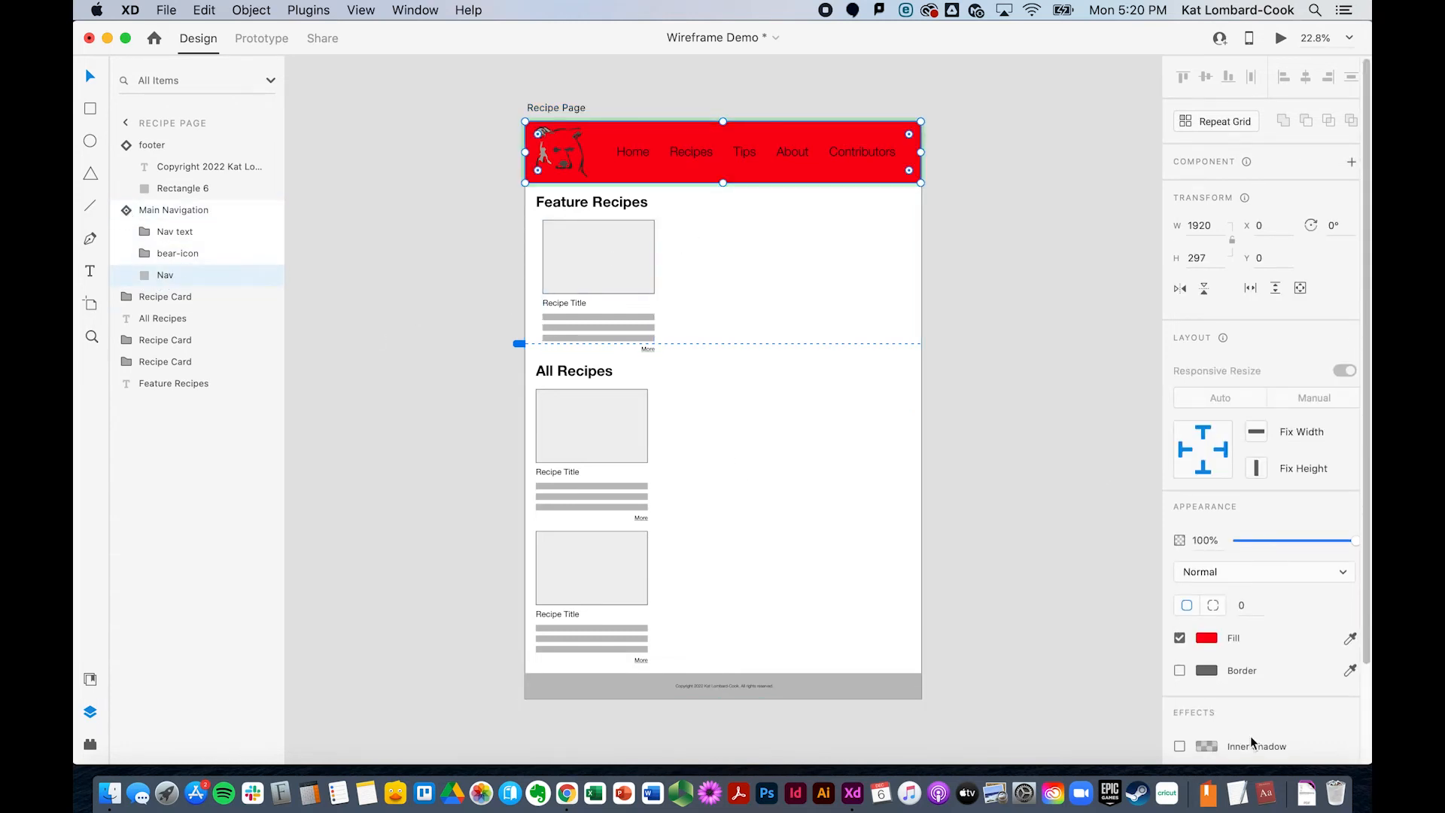
left_click(1207, 639)
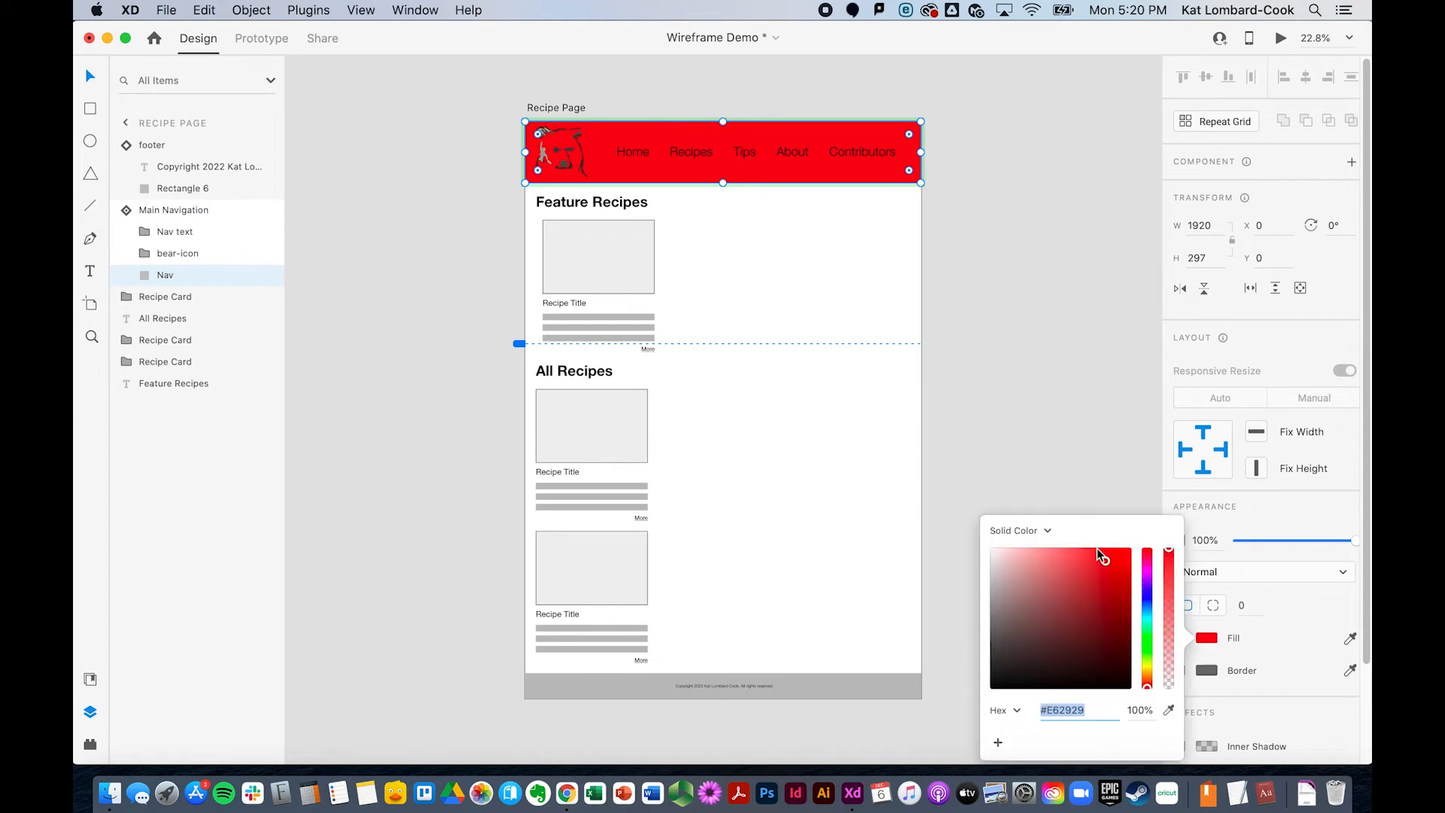
left_click(1168, 709)
left_click(901, 686)
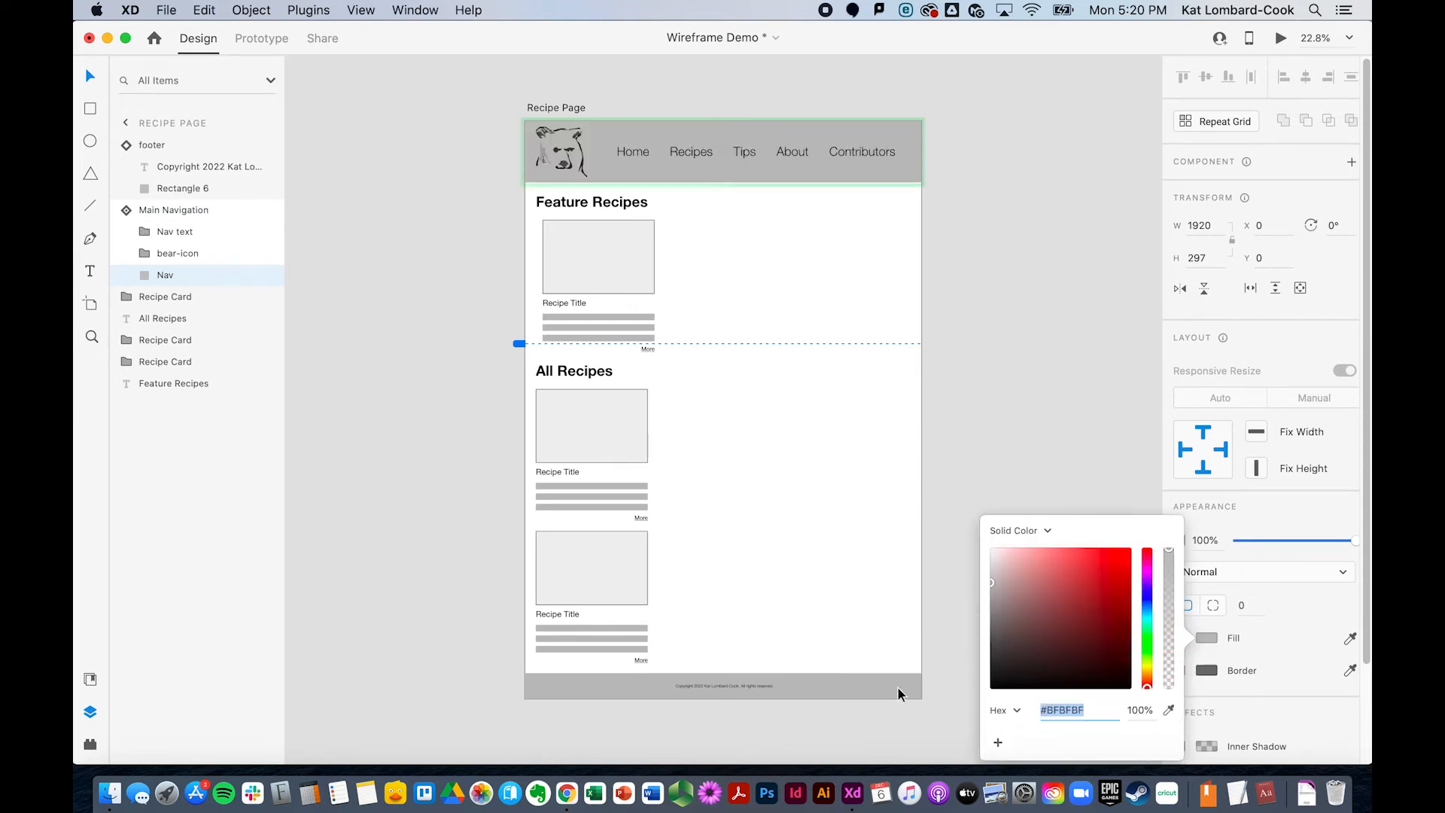
left_click(1054, 482)
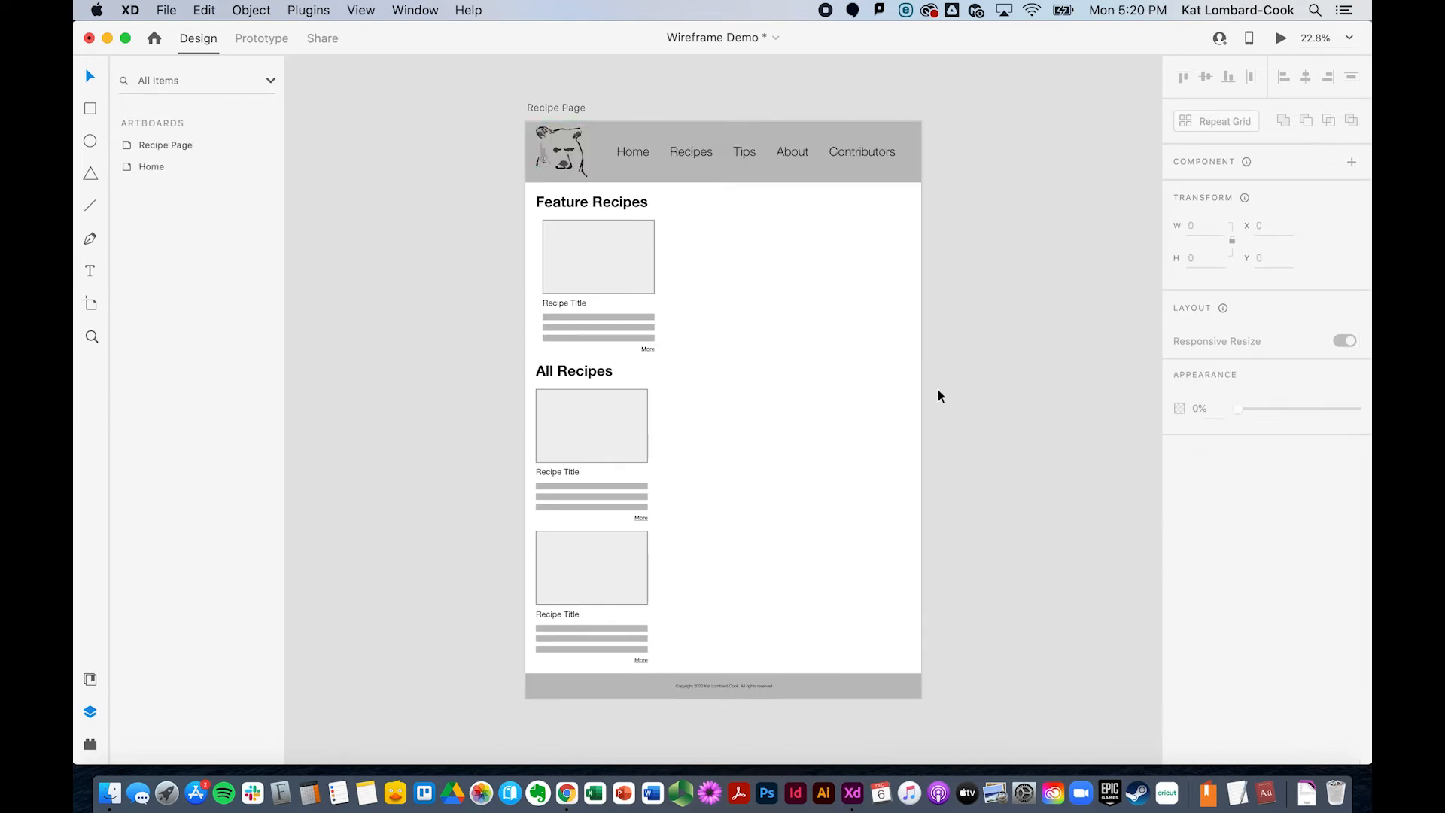
Rename the Recipe Card group under the Feature Recipes heading on the Recipe Page as Feature Recipe Card
left_click(129, 172)
double_click(128, 145)
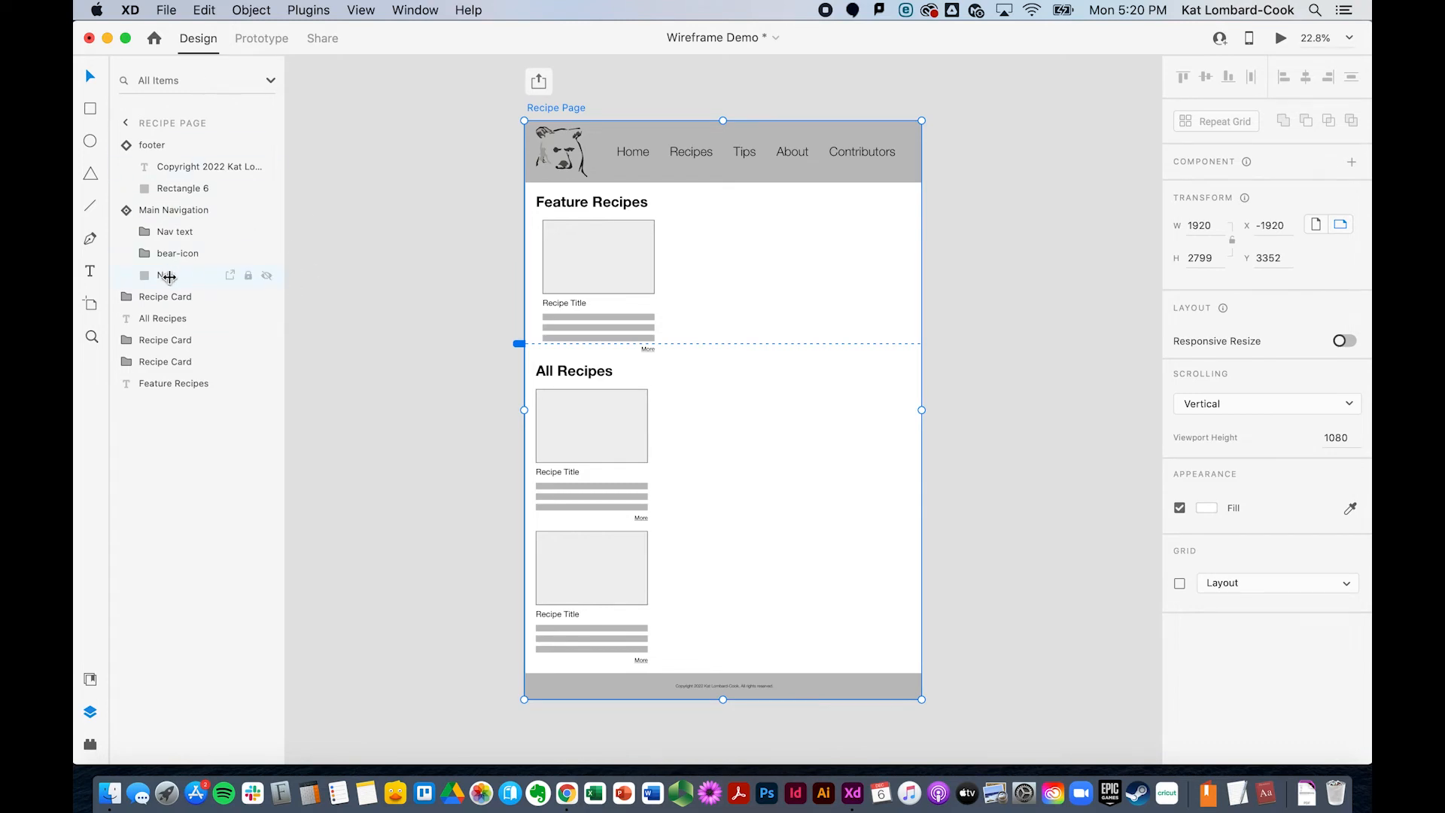
left_click(587, 258)
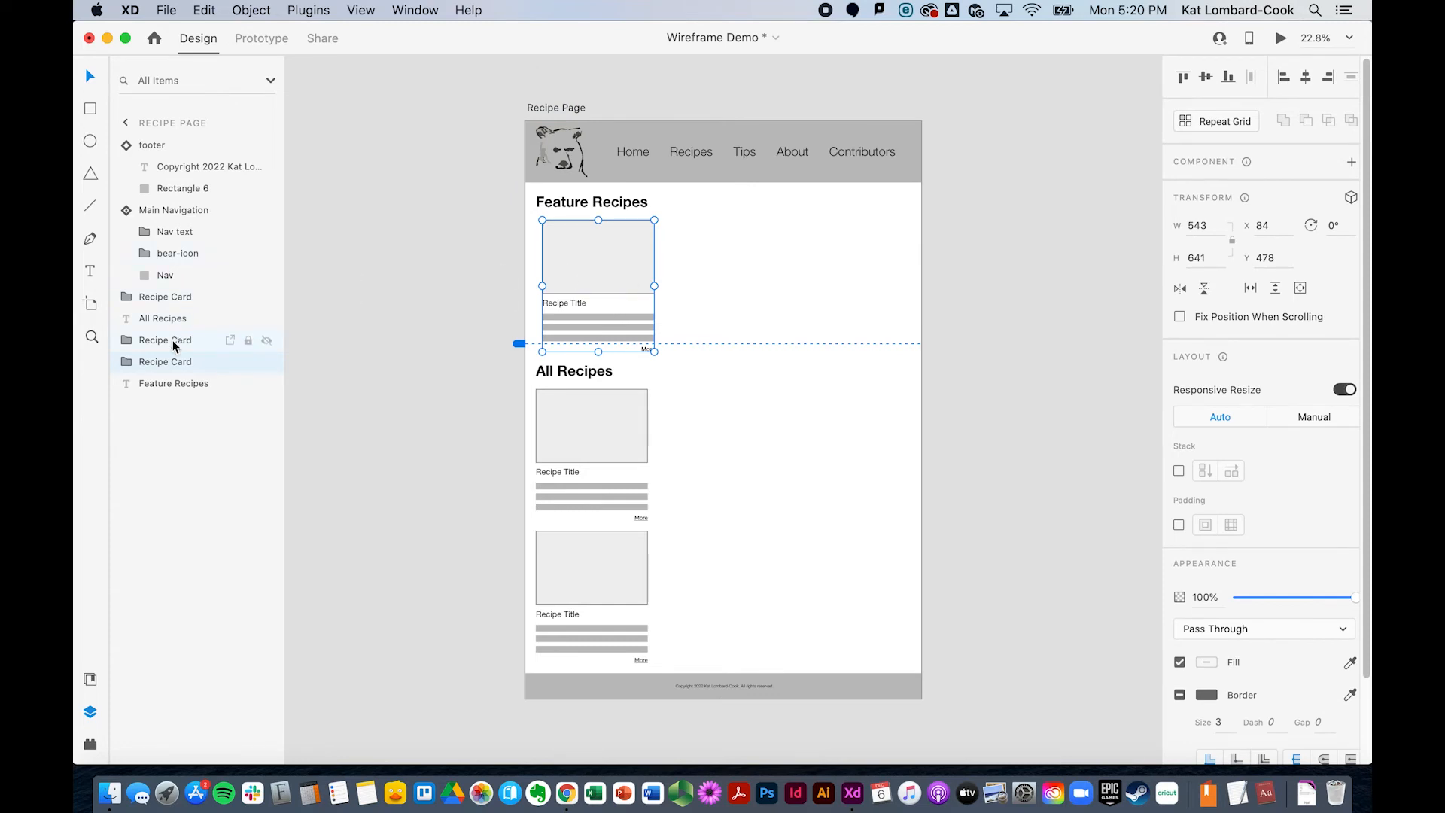
left_click(134, 362)
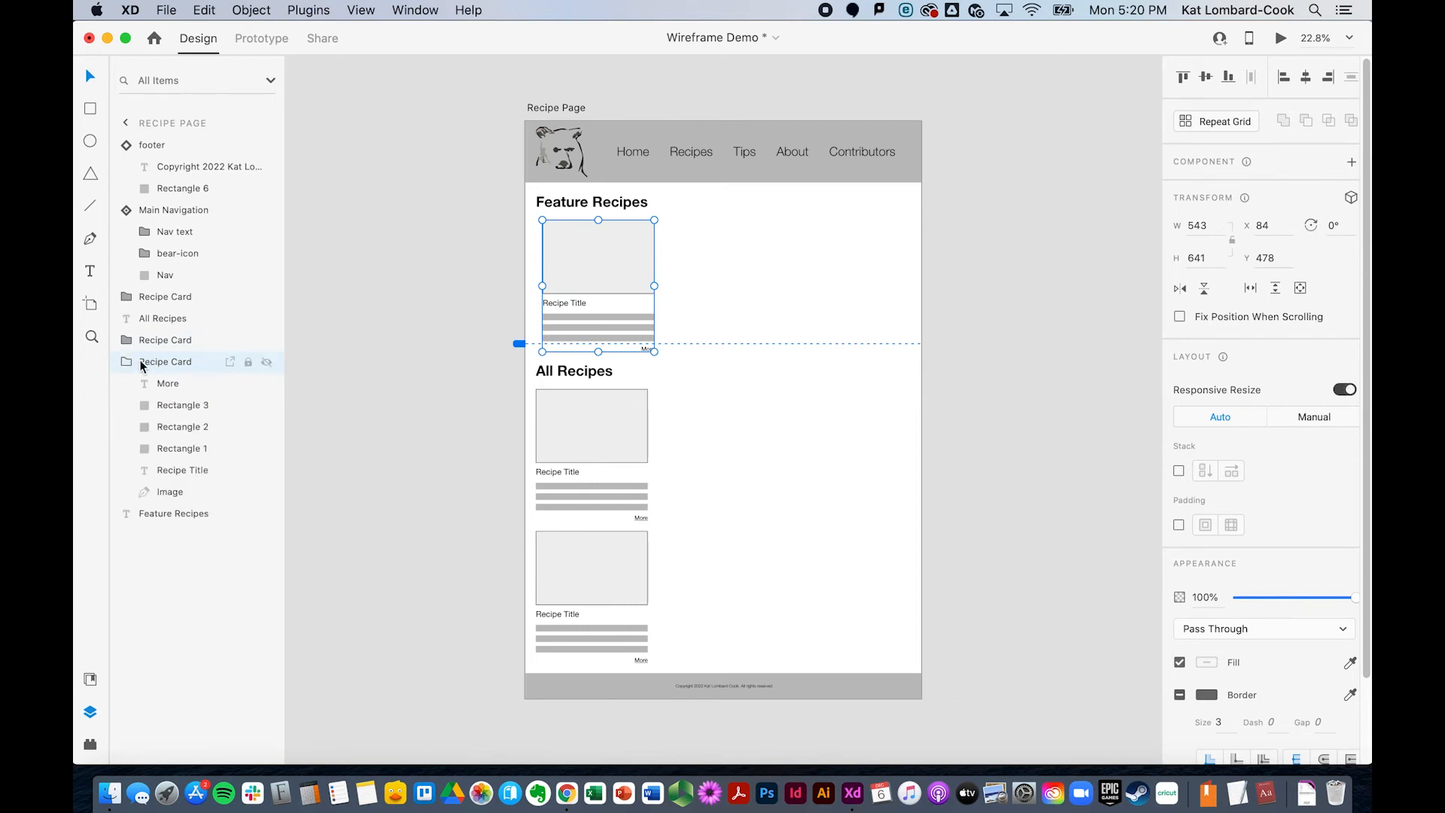
double_click(150, 362)
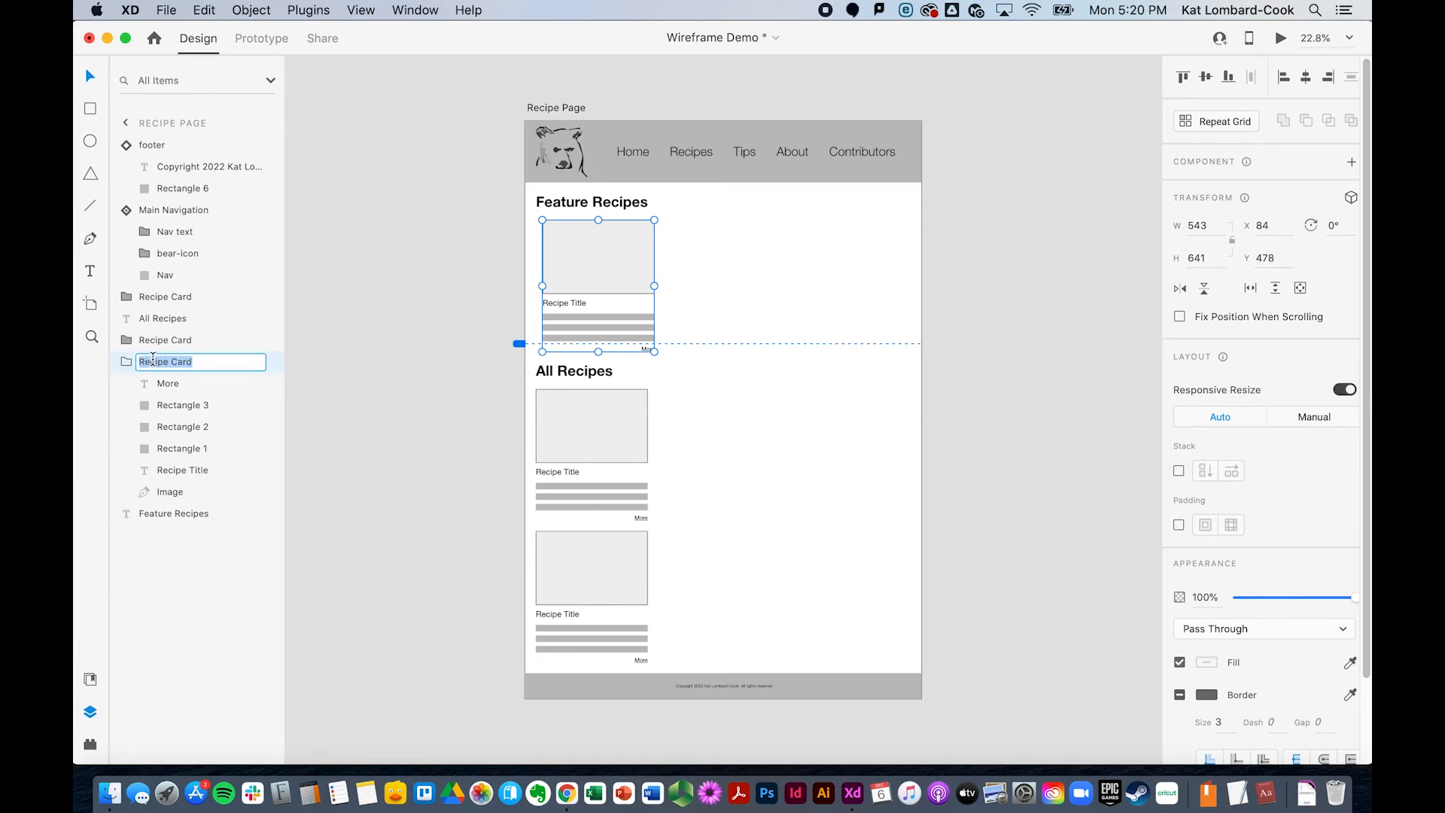
type("Feature")
key("Return")
Collapse the Feature Recipe Card group, turn it into a component and show the available object commands
left_click(128, 360)
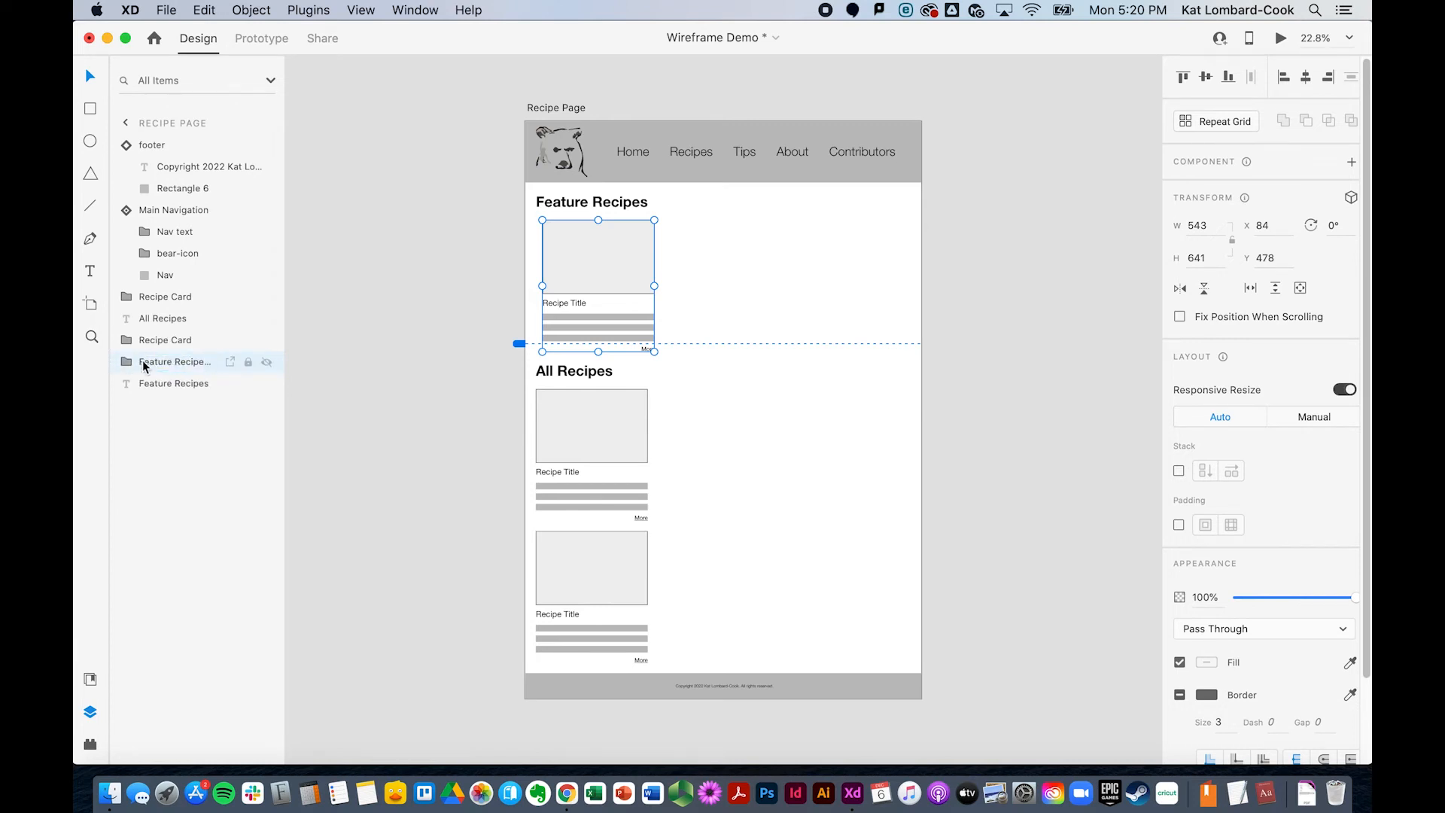
key("super+k")
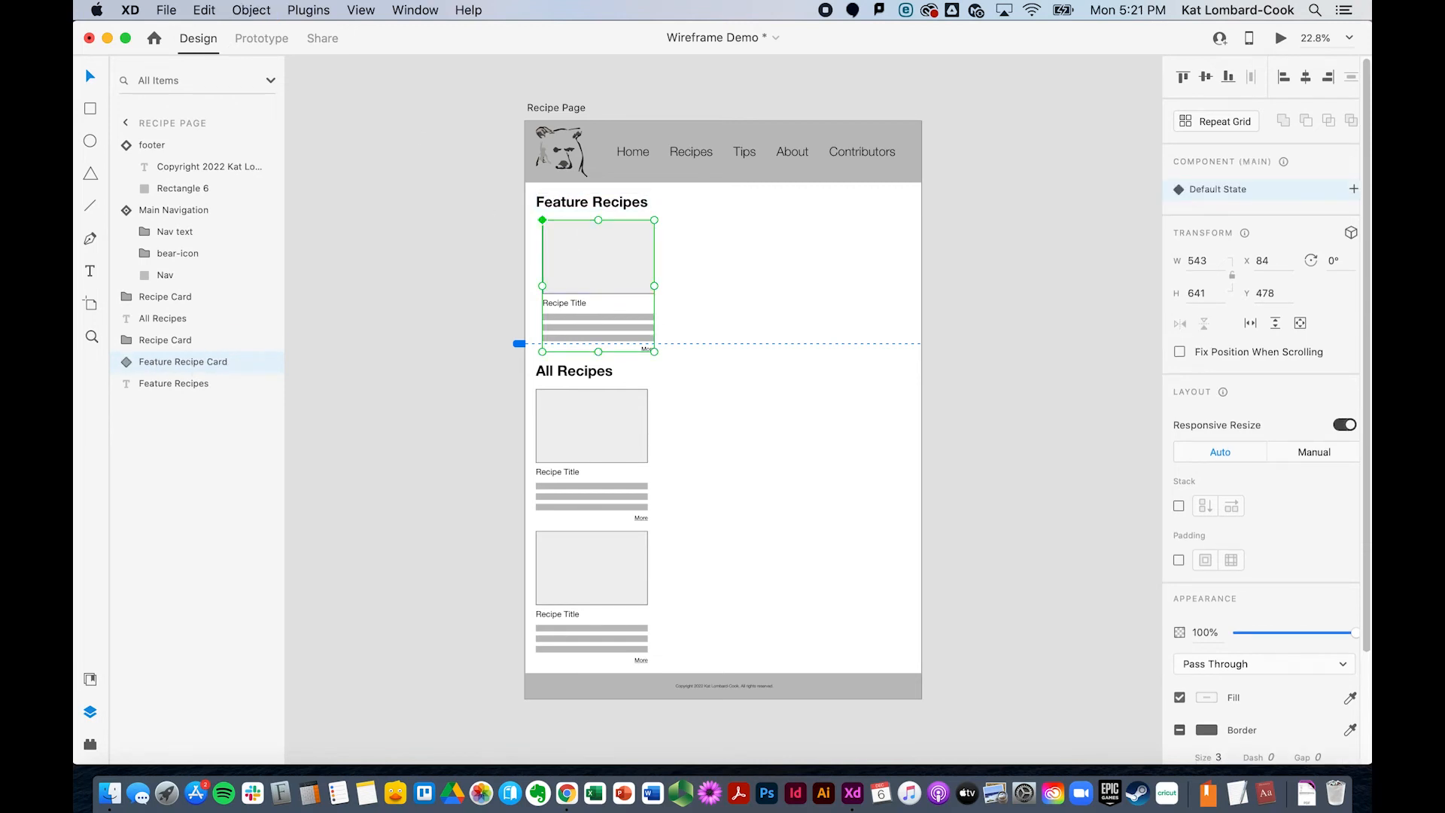
left_click(252, 11)
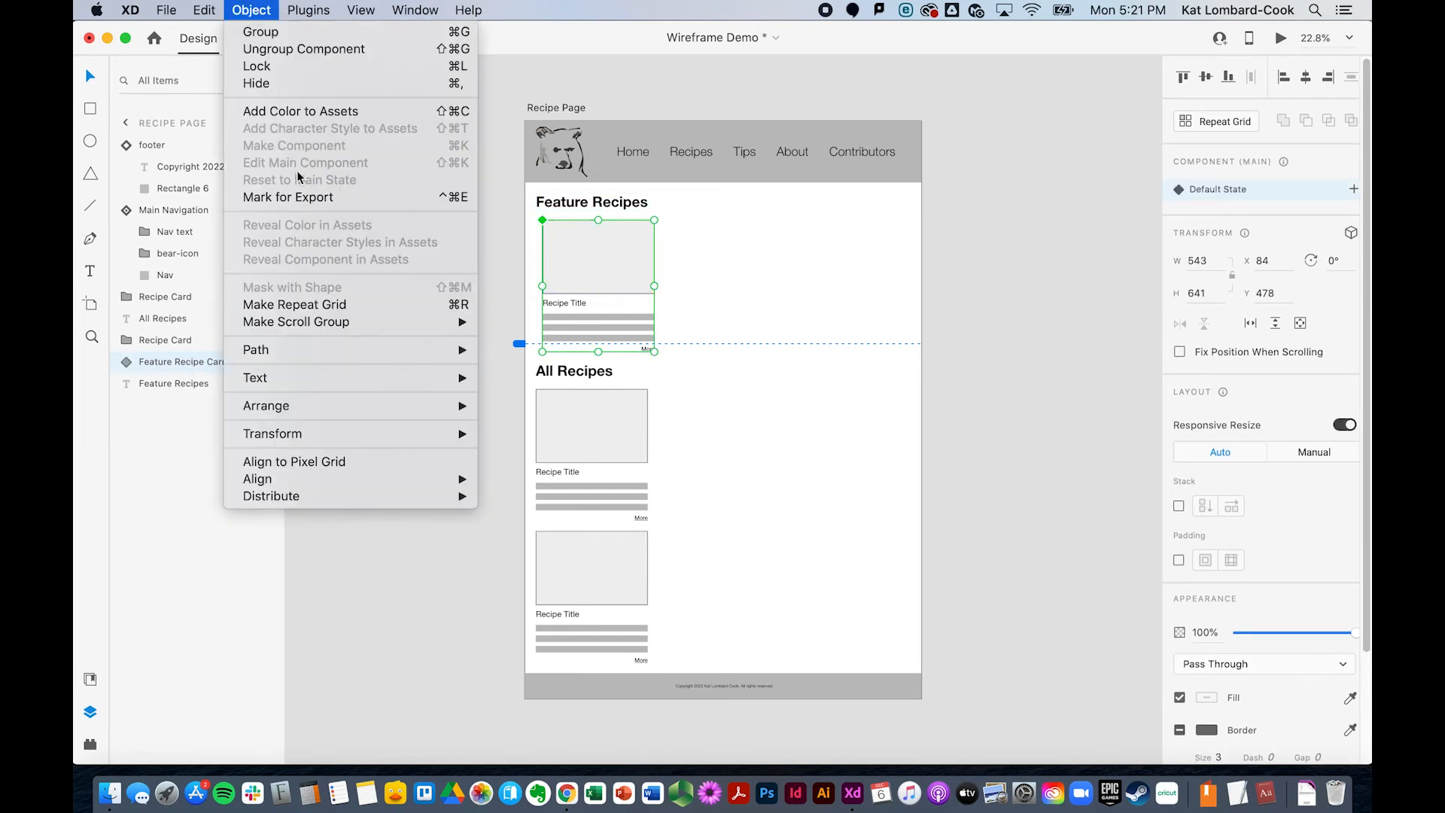
Place two Feature Recipe Card component instances beside the main card to complete the Feature Recipes row of three
left_click(590, 260)
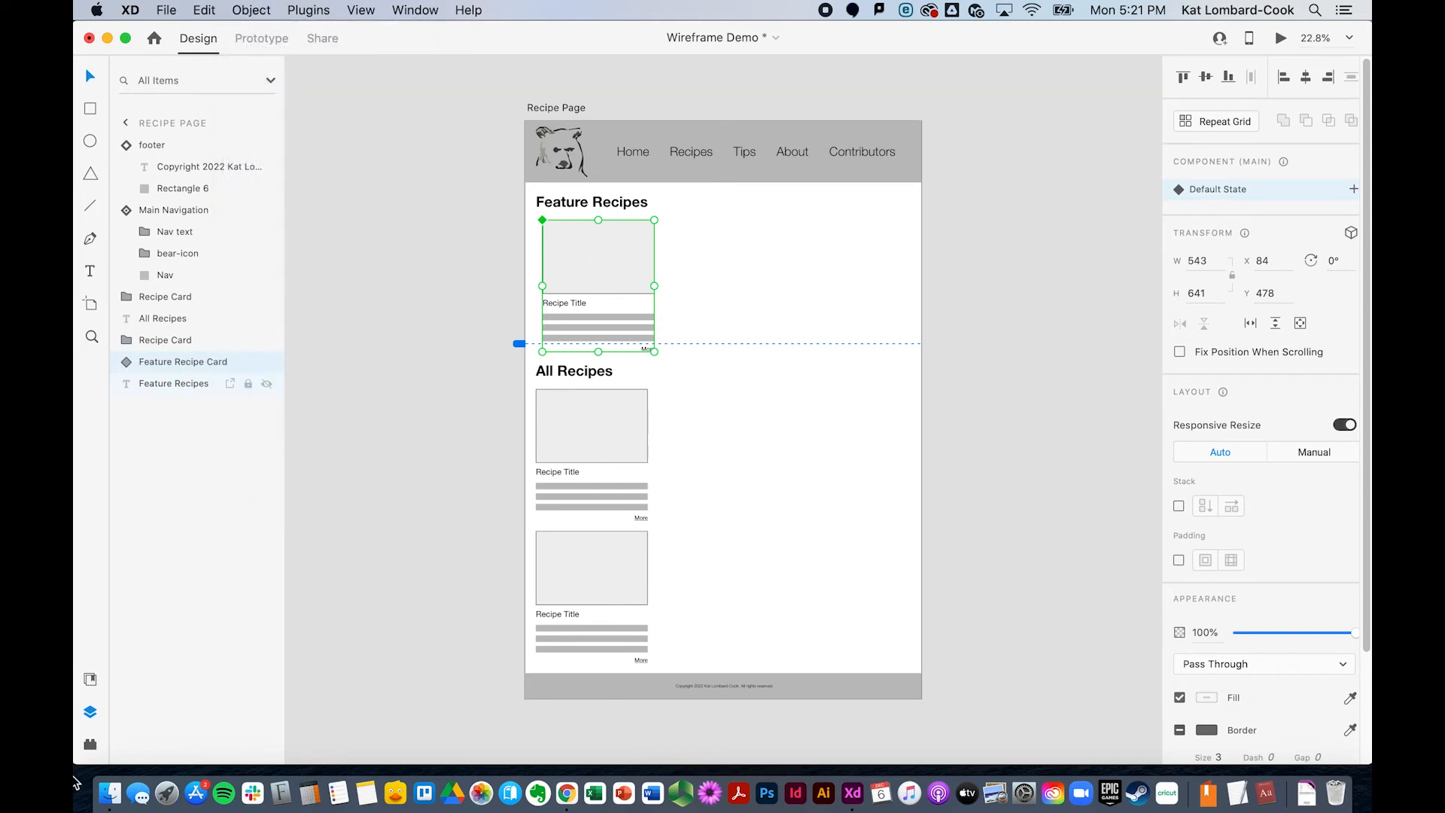
left_click(90, 679)
left_click_drag(141, 345, 722, 258)
left_click_drag(166, 347, 827, 254)
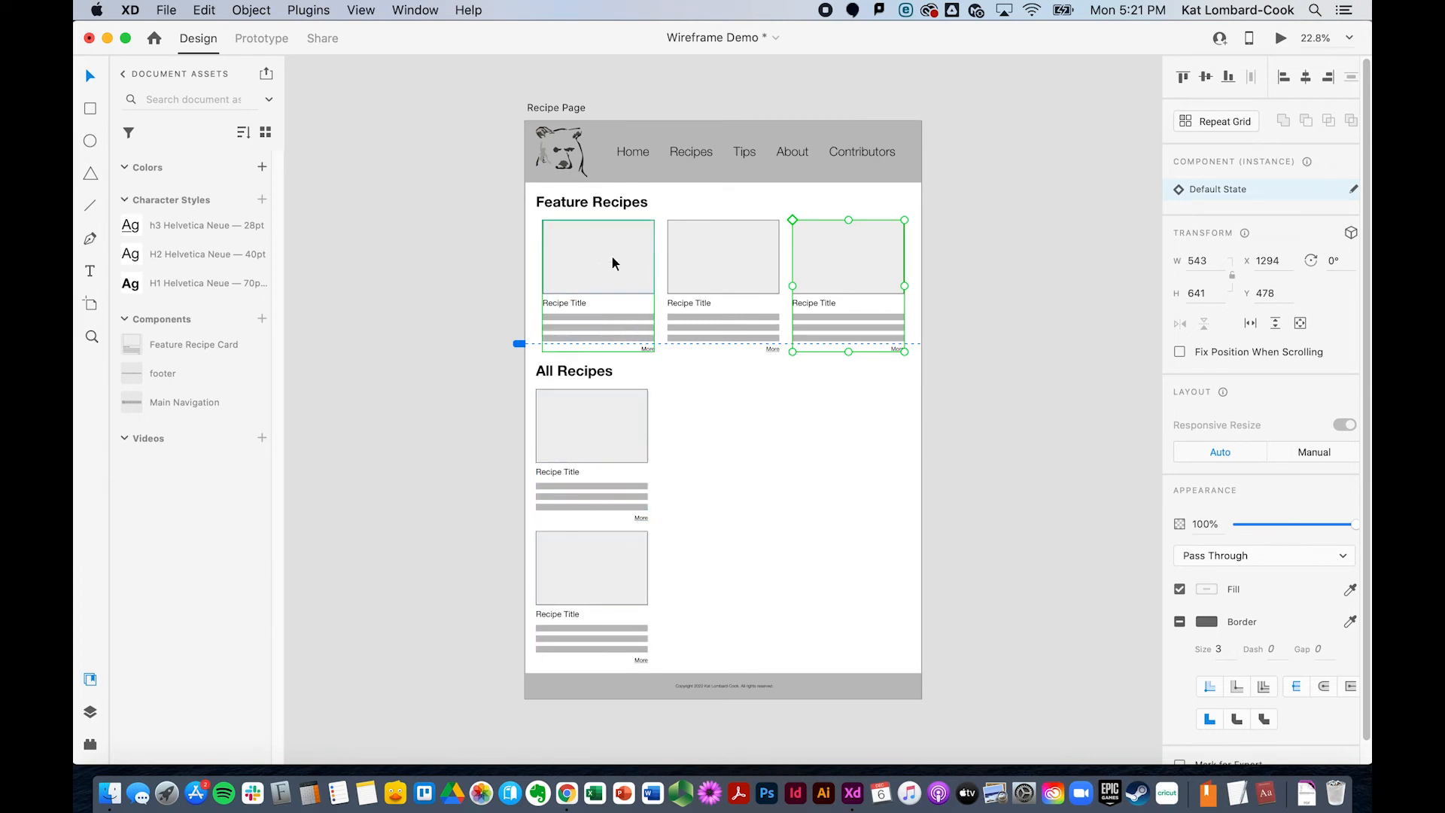
Turn the upper Recipe Card group under All Recipes into a component and delete the duplicate card group below it
left_click(552, 470)
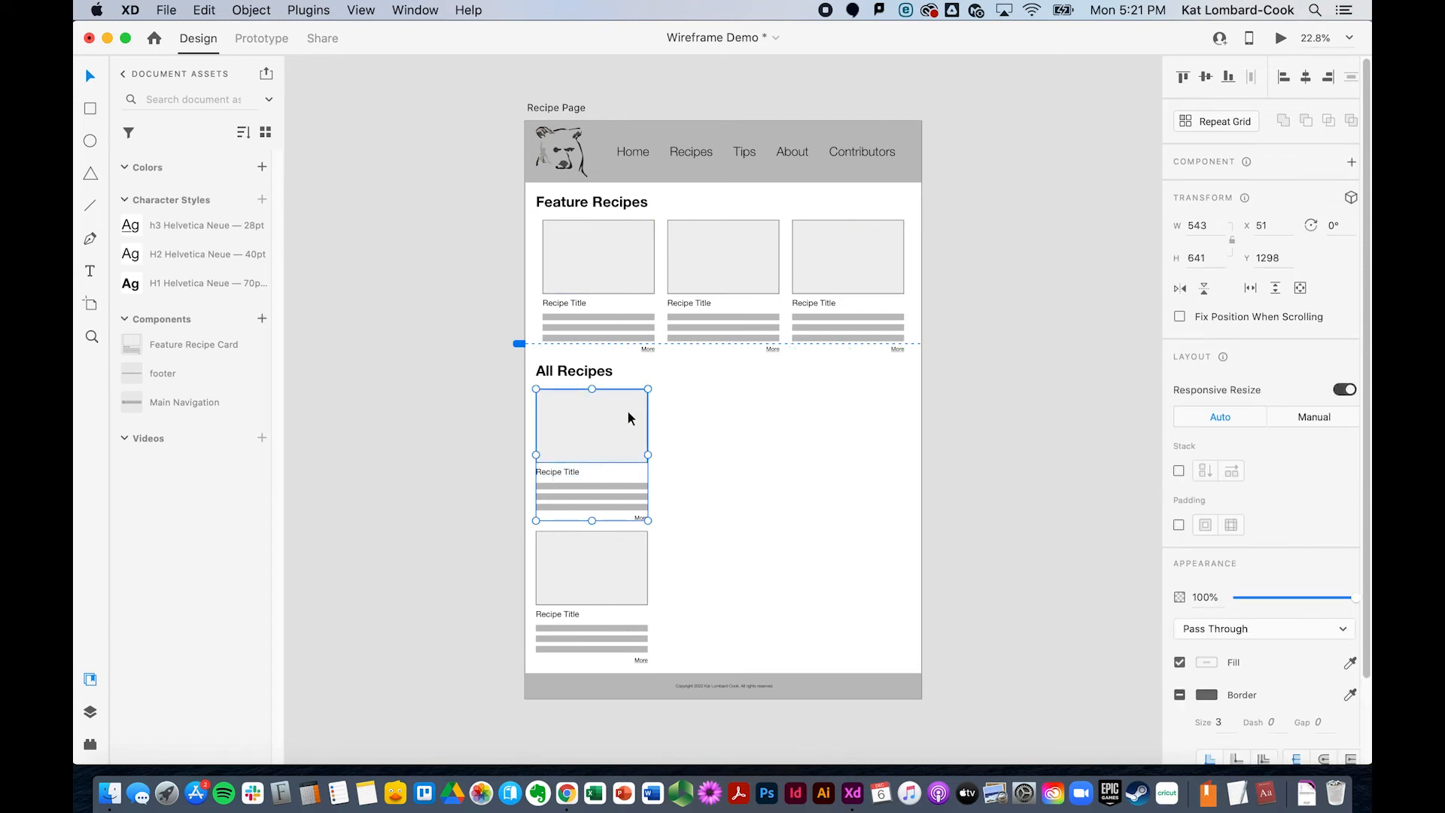
key("super+k")
left_click(619, 572)
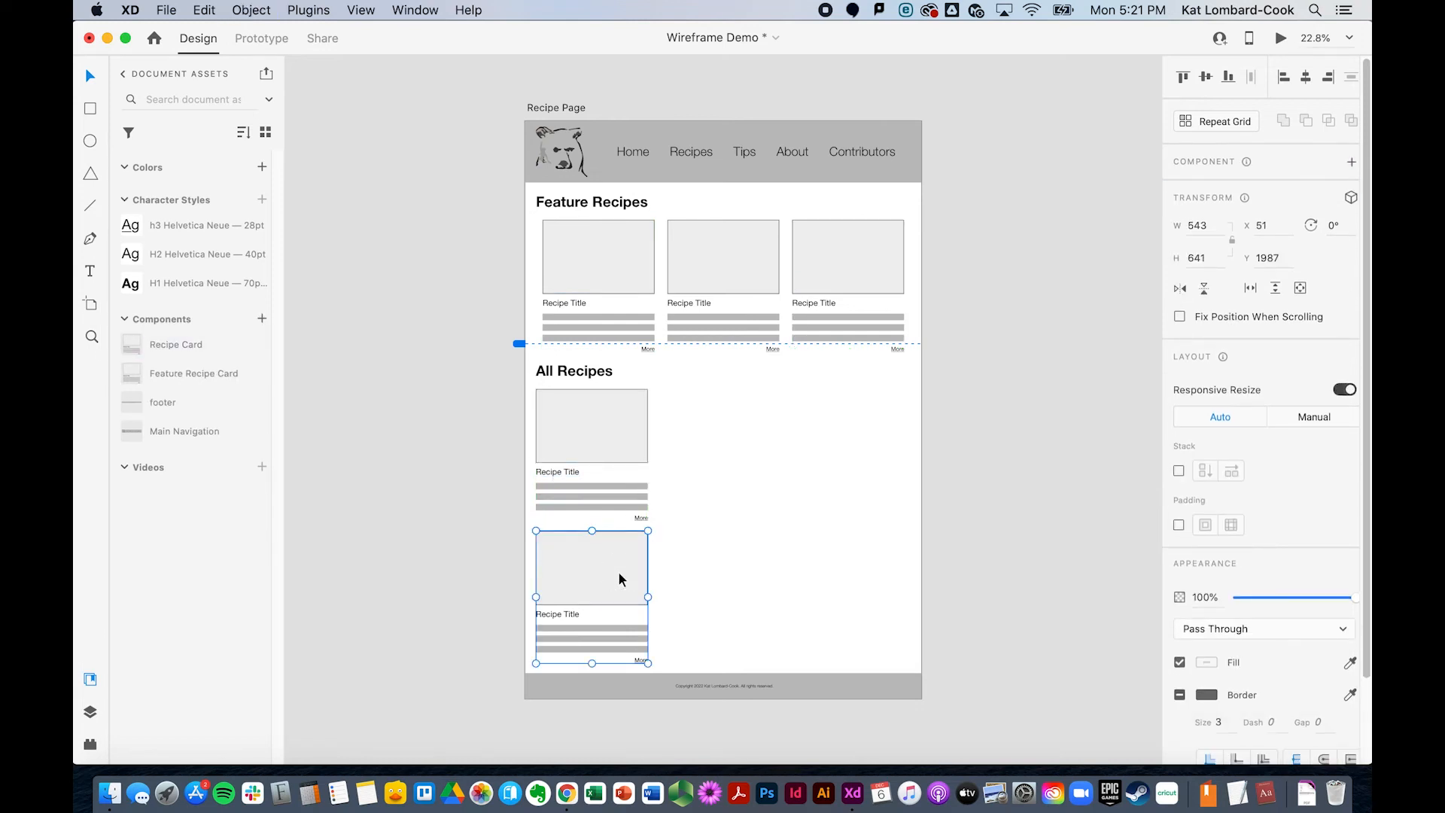
key("Delete")
Place five Recipe Card component instances under All Recipes to complete two rows of three cards
left_click_drag(151, 344, 710, 438)
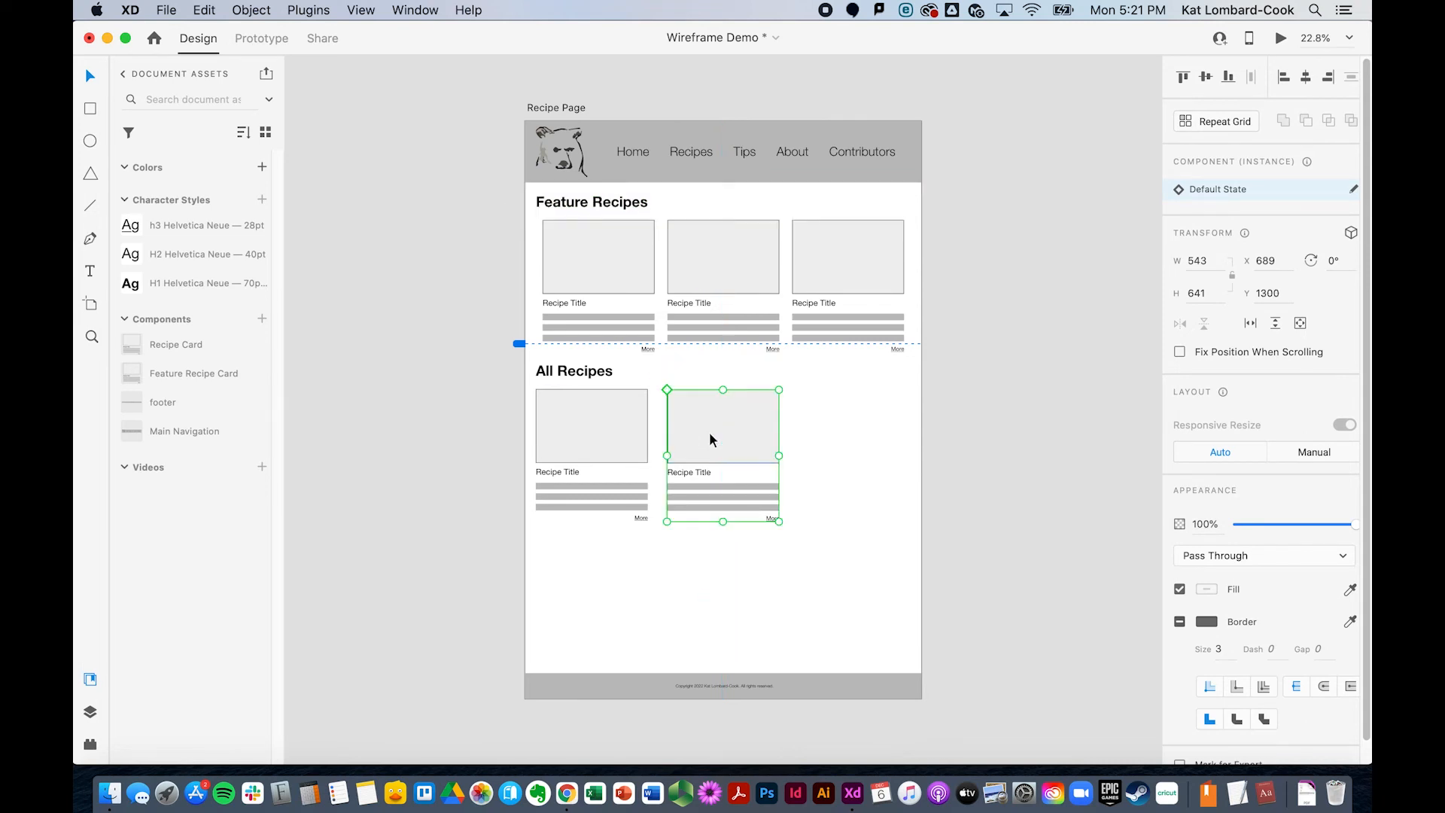
left_click_drag(185, 344, 836, 435)
left_click_drag(182, 342, 627, 572)
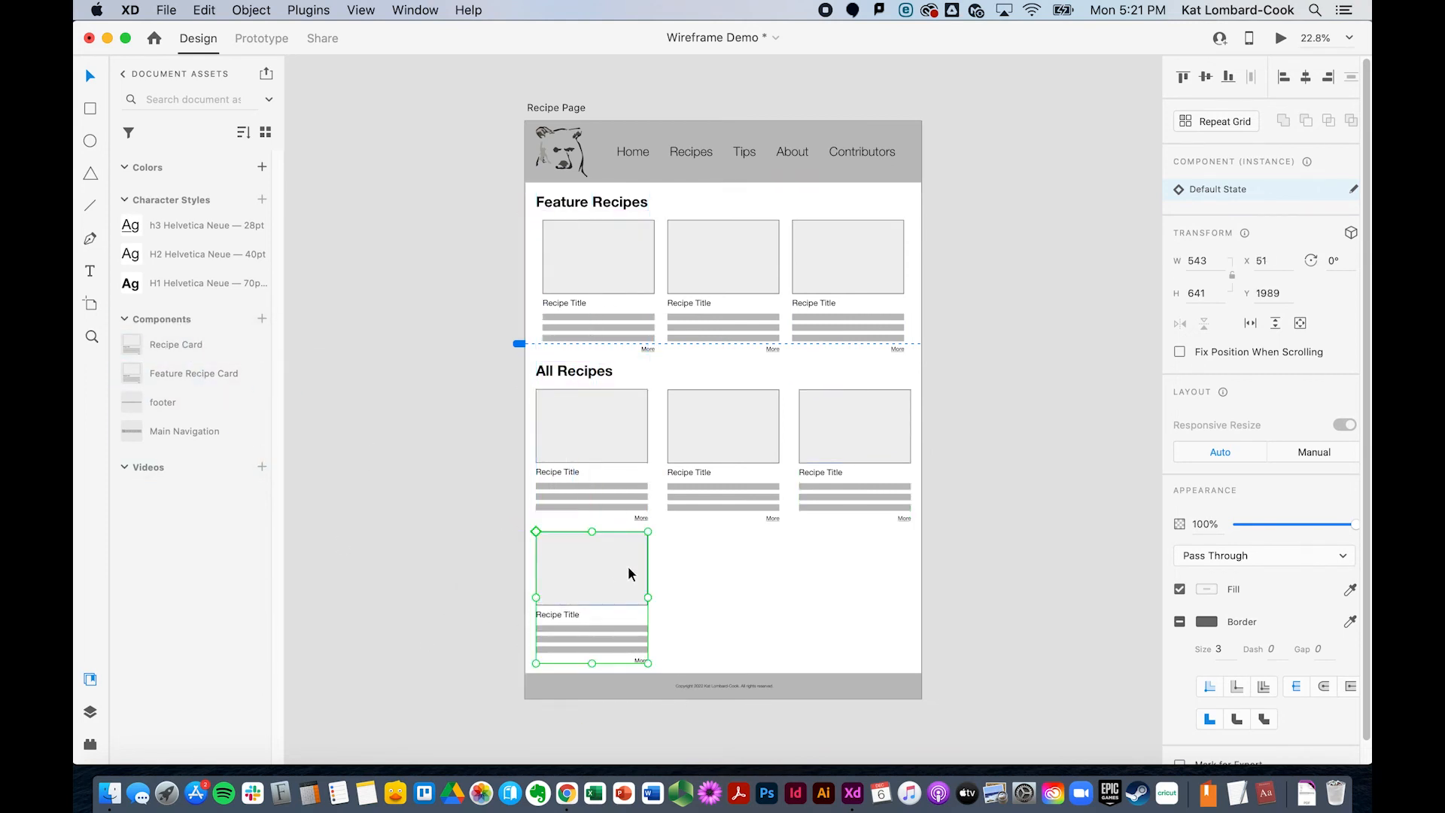
left_click_drag(169, 347, 708, 571)
left_click_drag(173, 346, 842, 568)
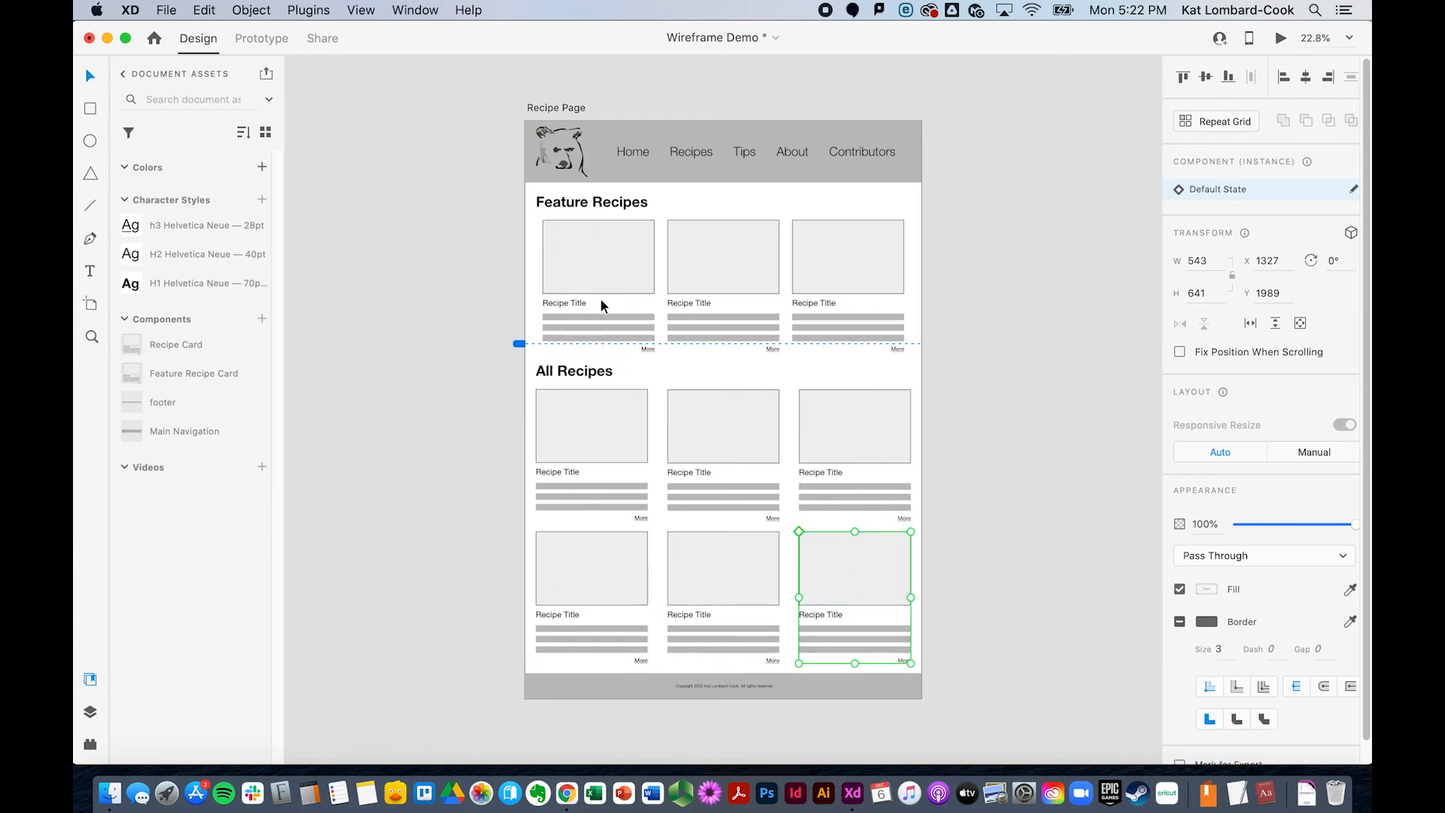
Set the Recipe Title text in the main Feature Recipe Card to Bold Italic
left_click(90, 339)
left_click_drag(513, 186, 1035, 431)
scroll(1035, 431, "left", 2)
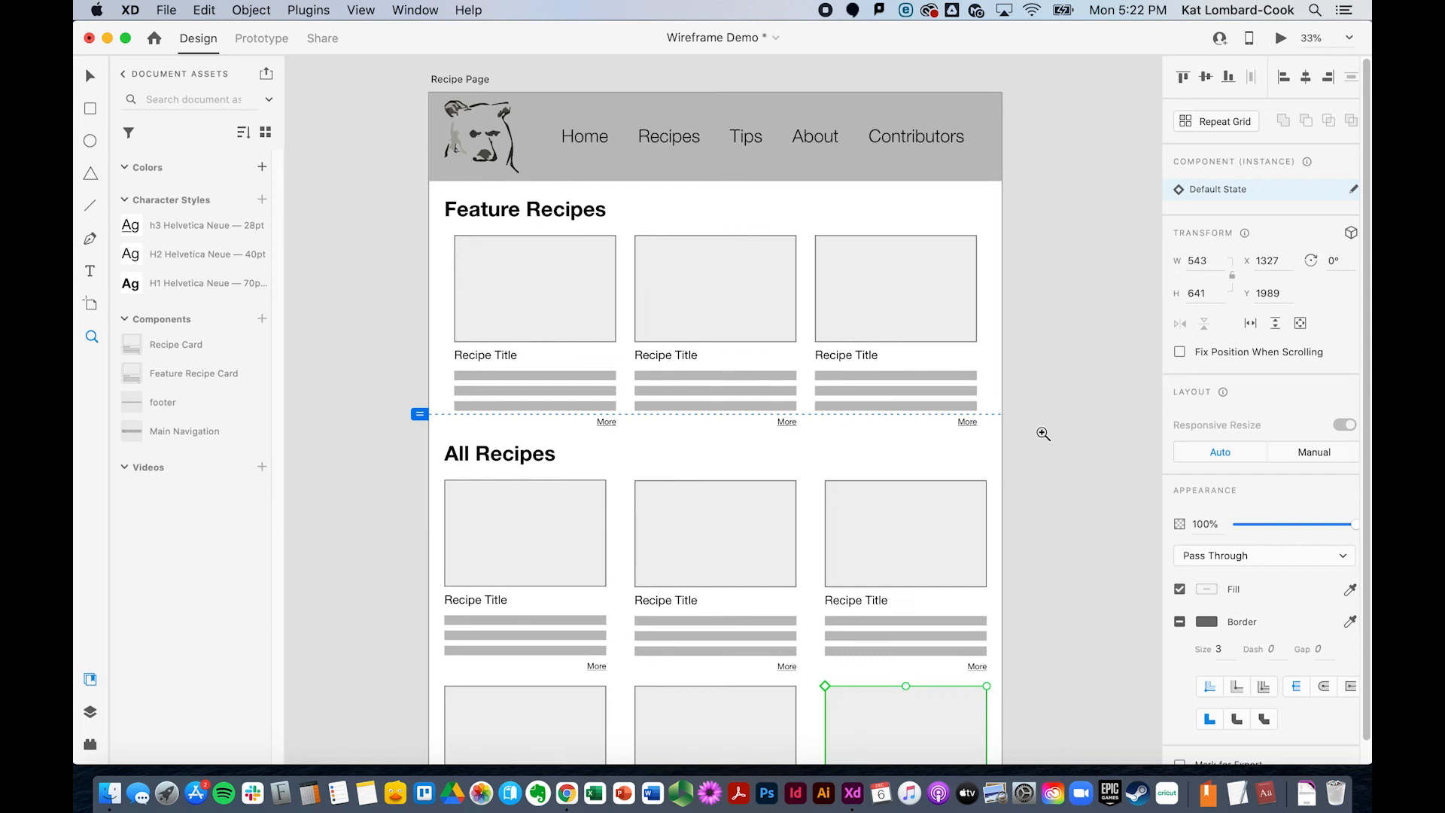
left_click(1348, 38)
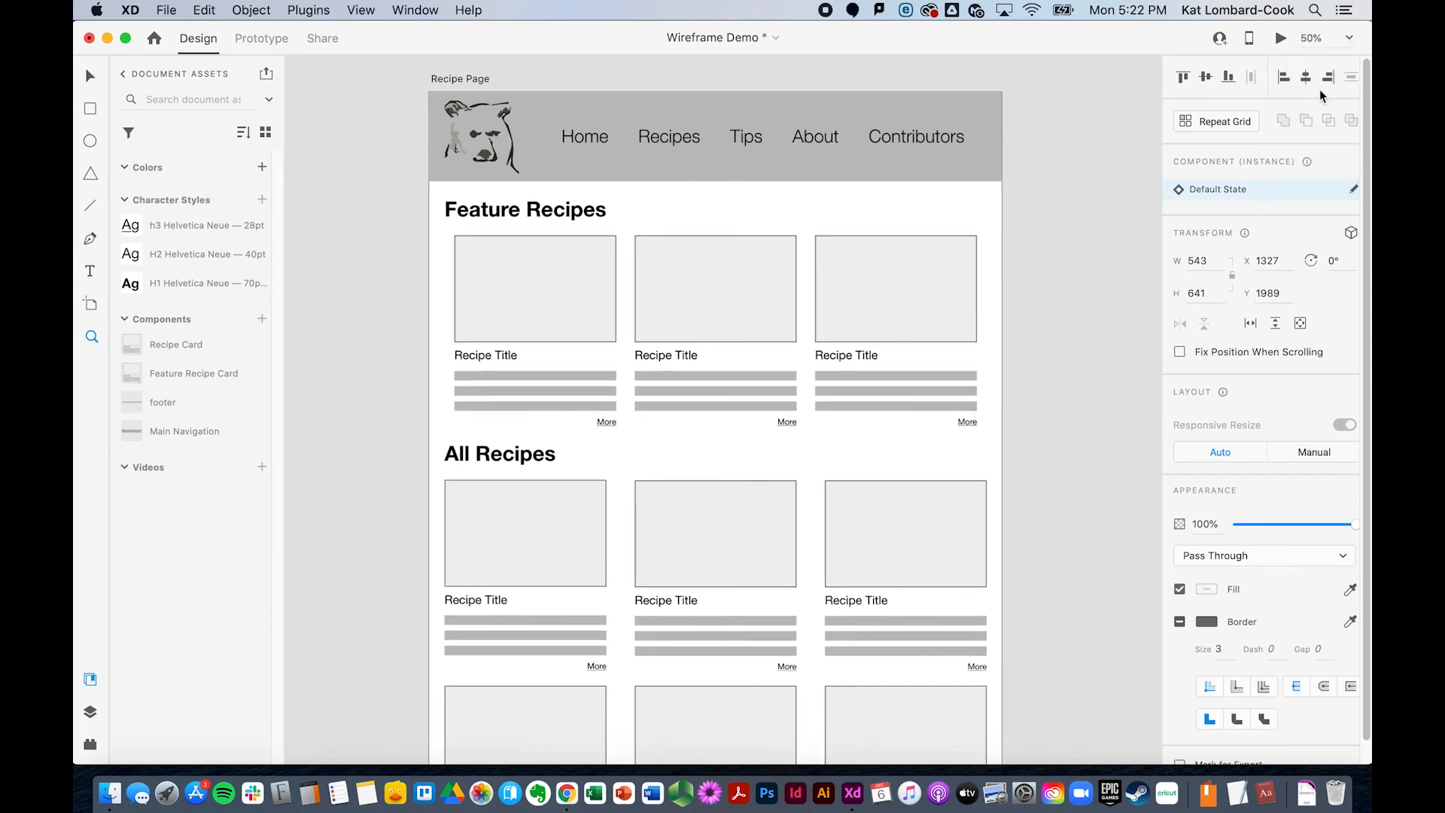
left_click(1328, 91)
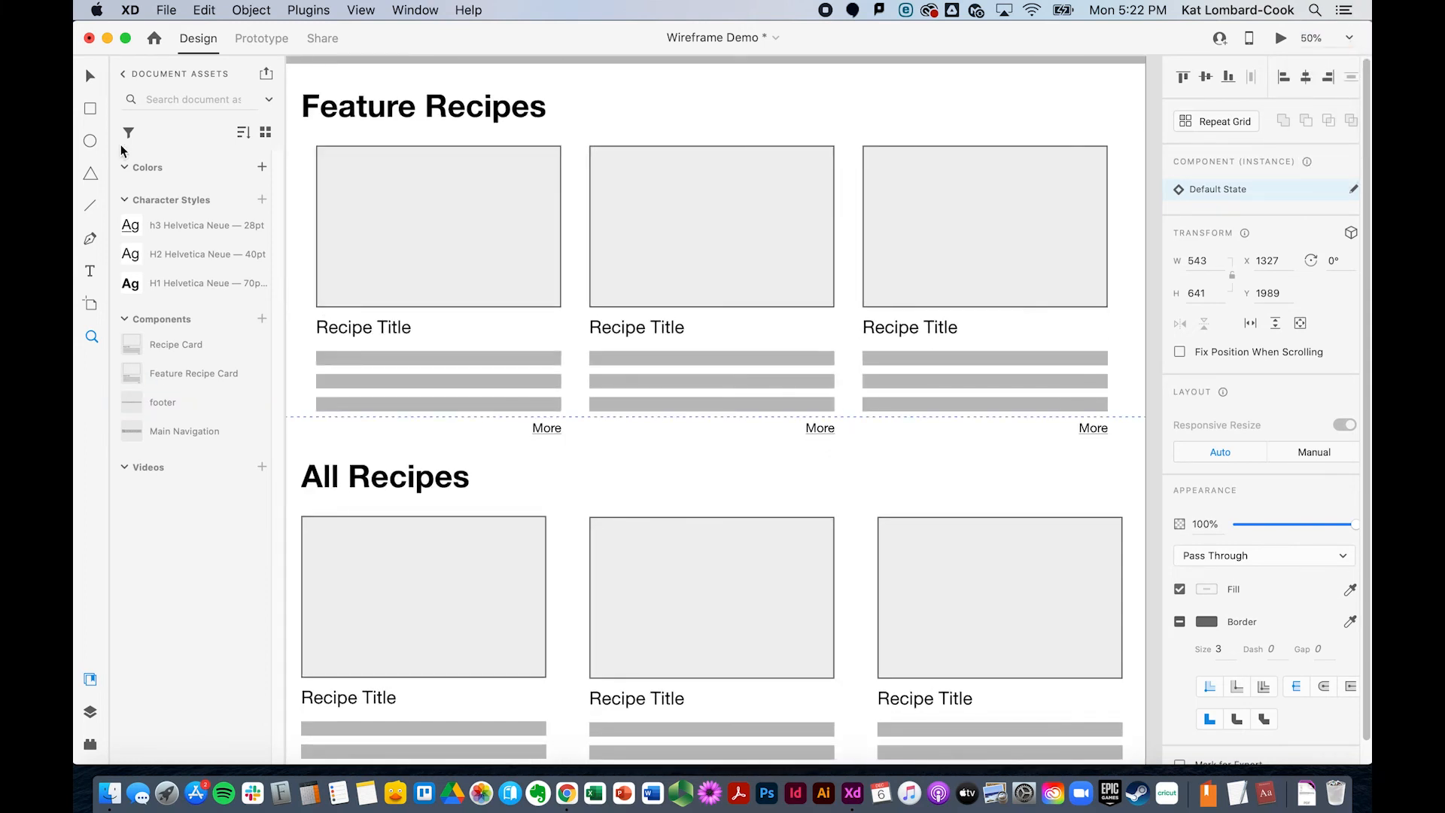
left_click(90, 75)
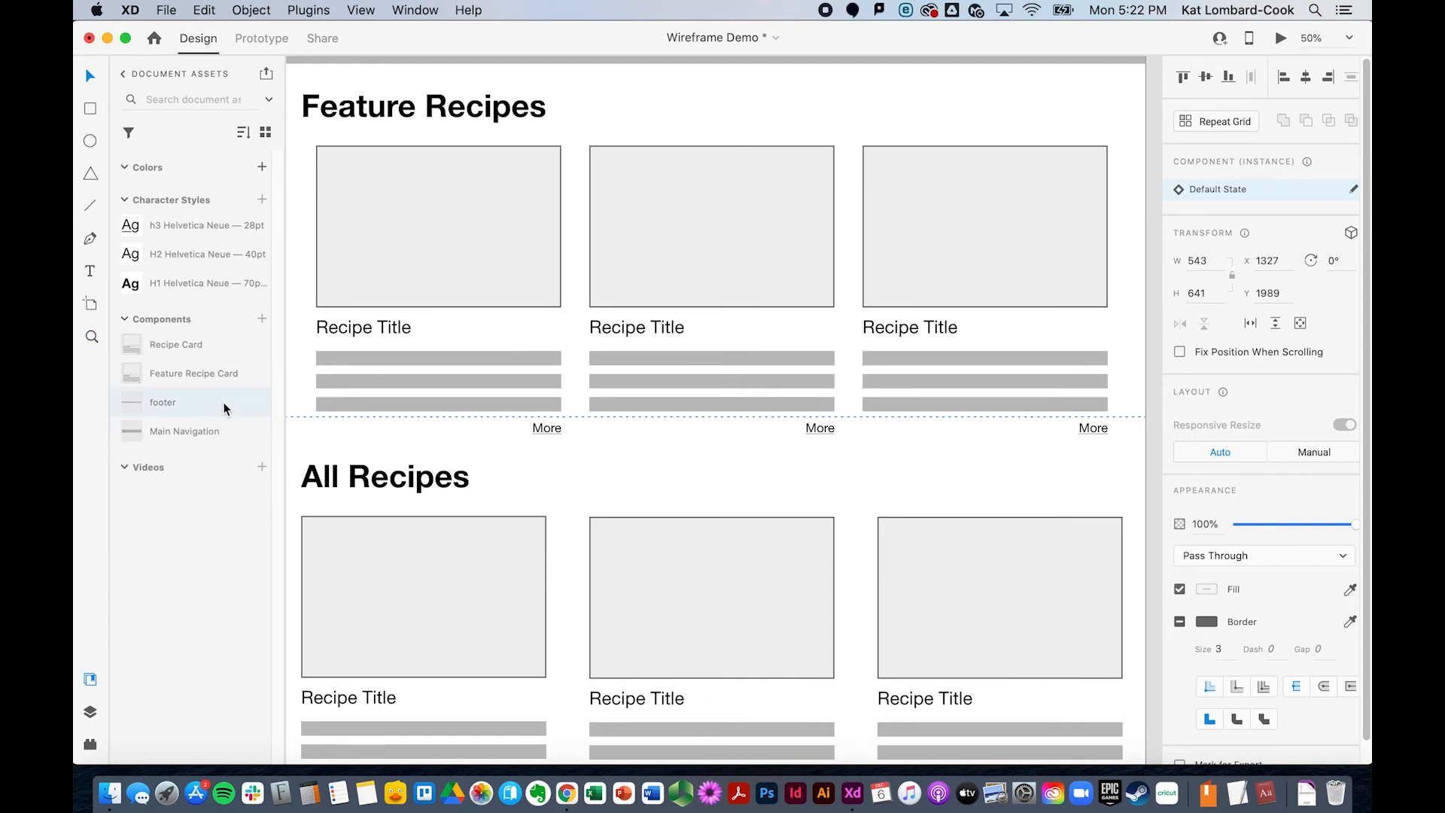
double_click(363, 328)
double_click(363, 328)
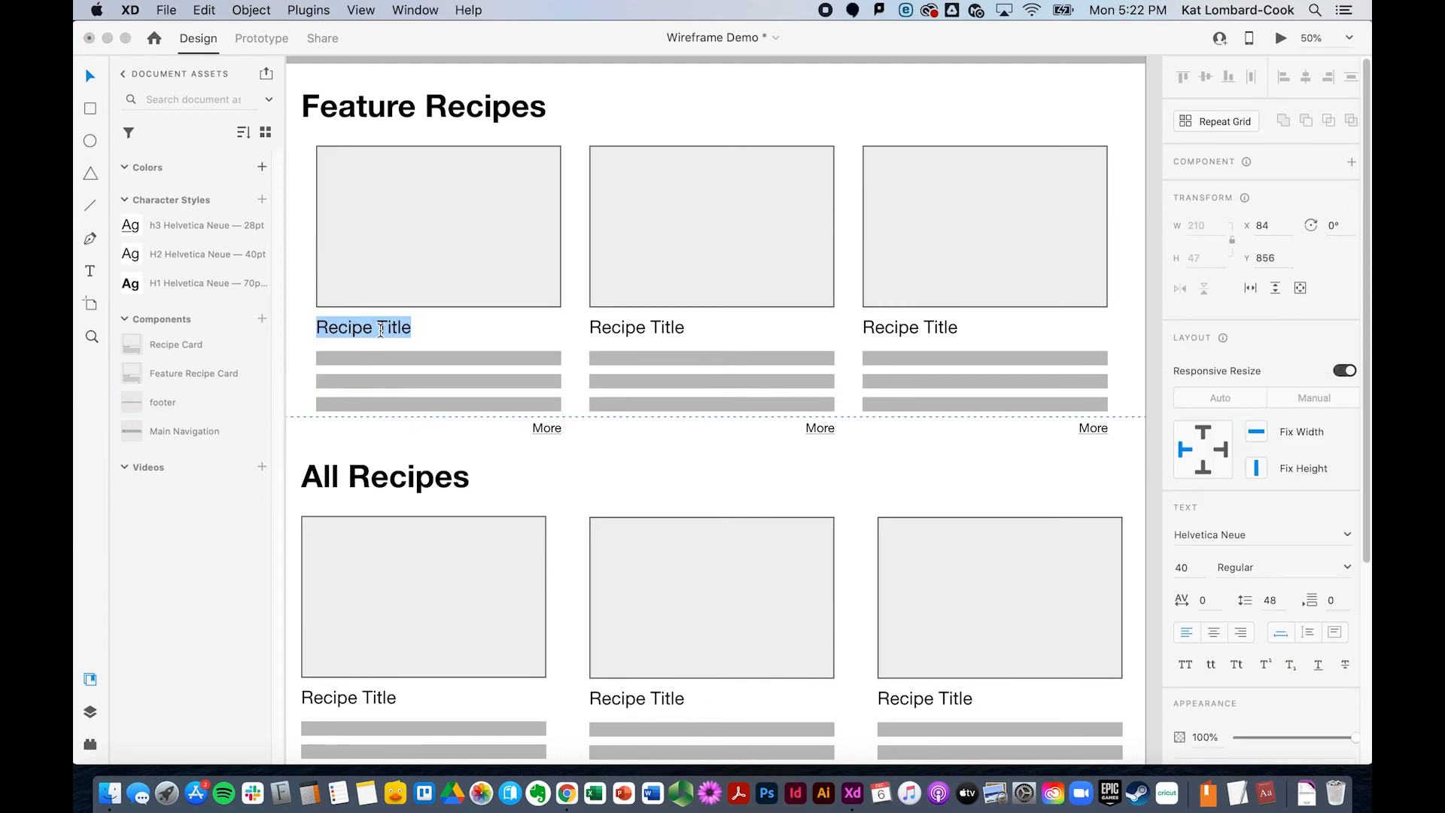
left_click(1301, 567)
left_click(1347, 568)
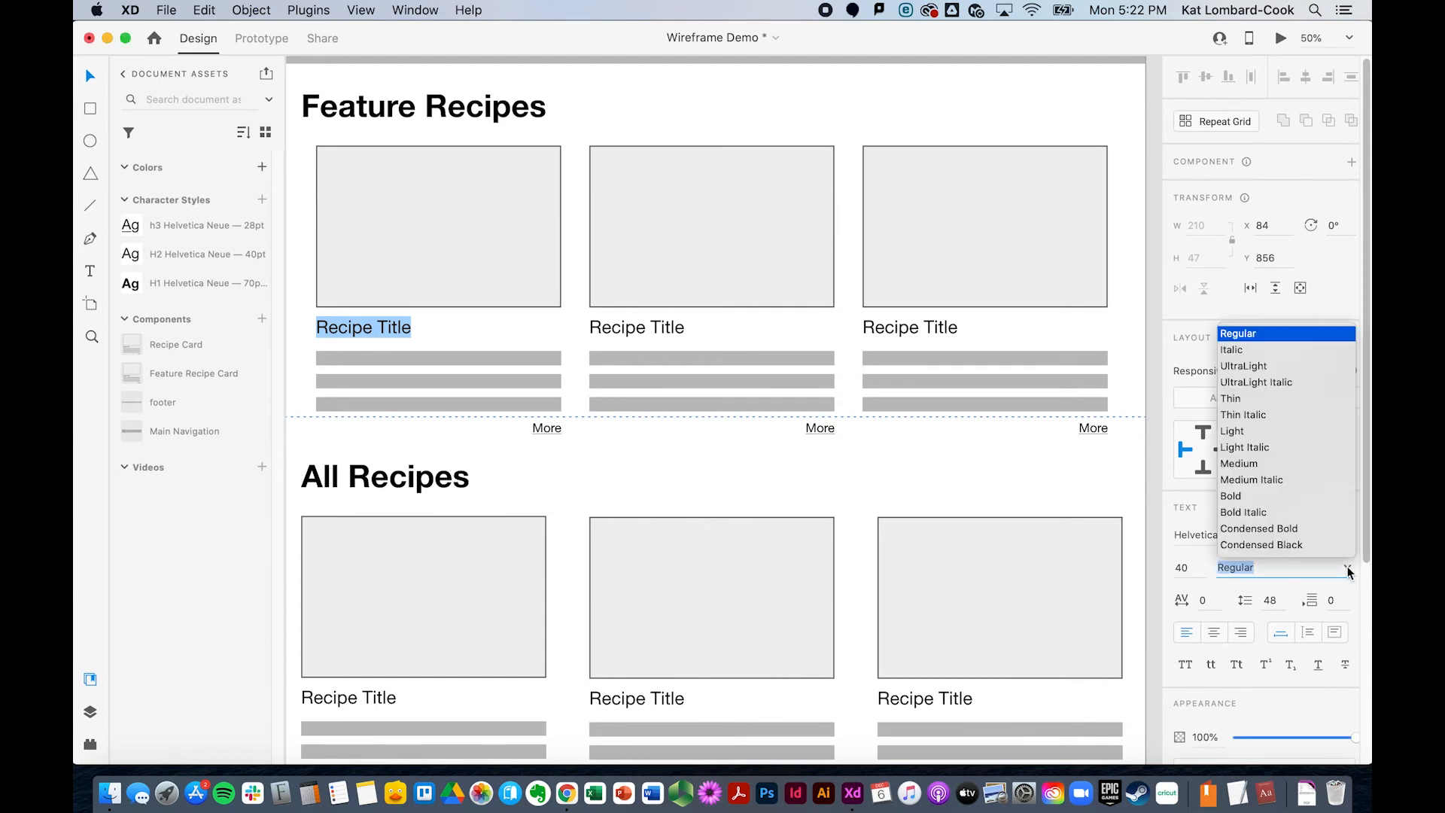
left_click(1292, 512)
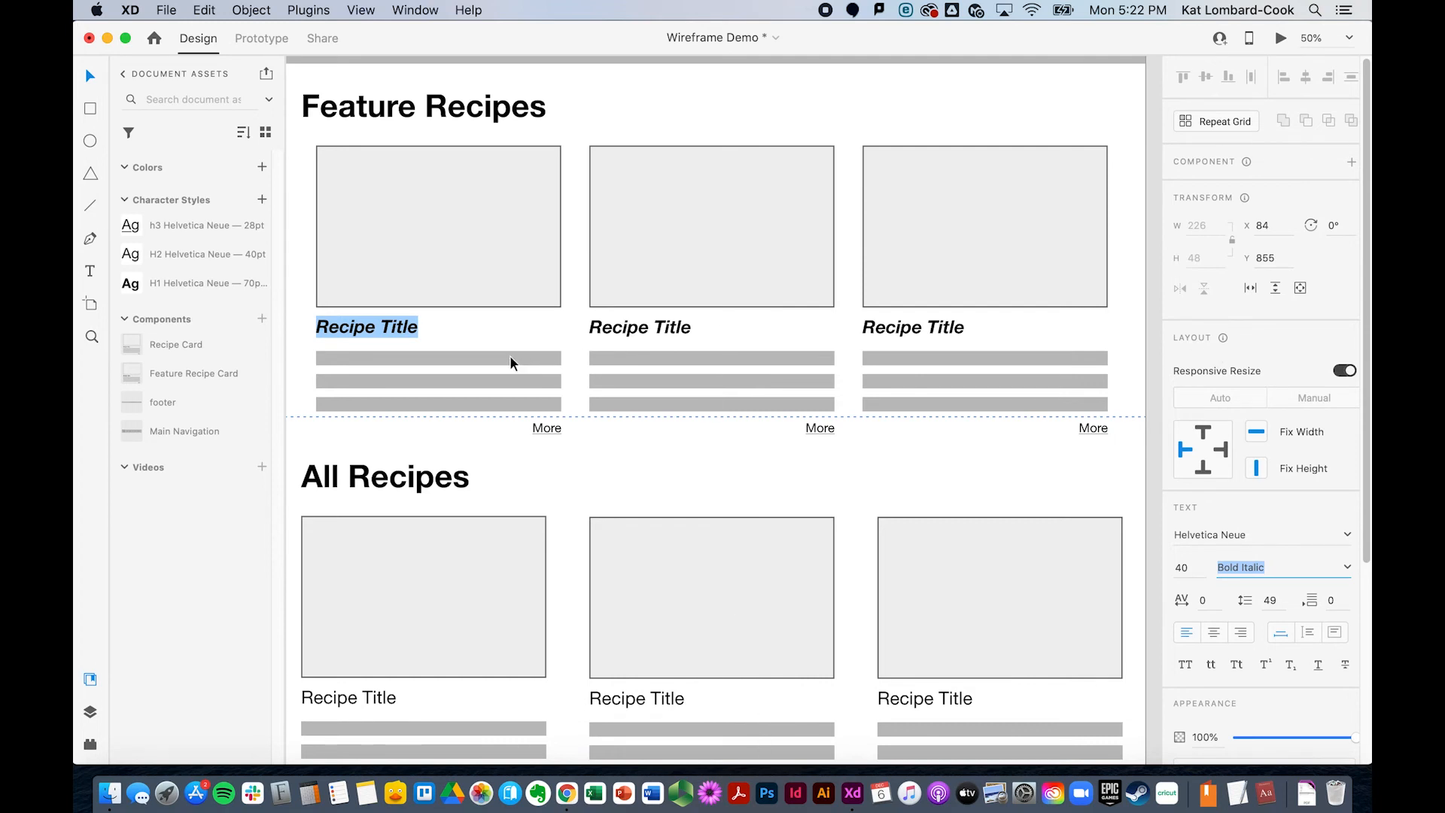
key("Escape")
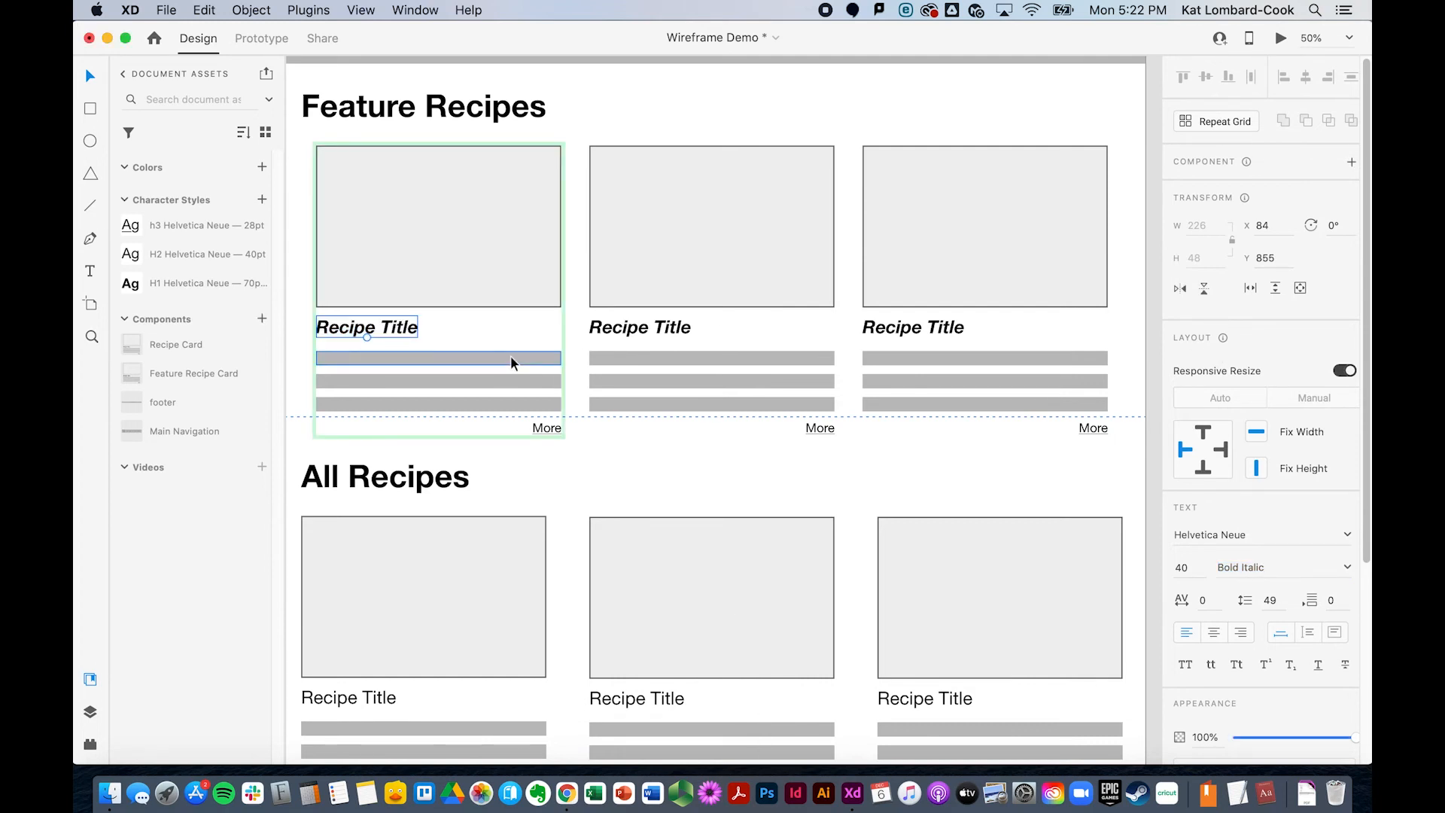
Delete the lower two gray text bars from the main Feature Recipe Card
left_click(502, 382)
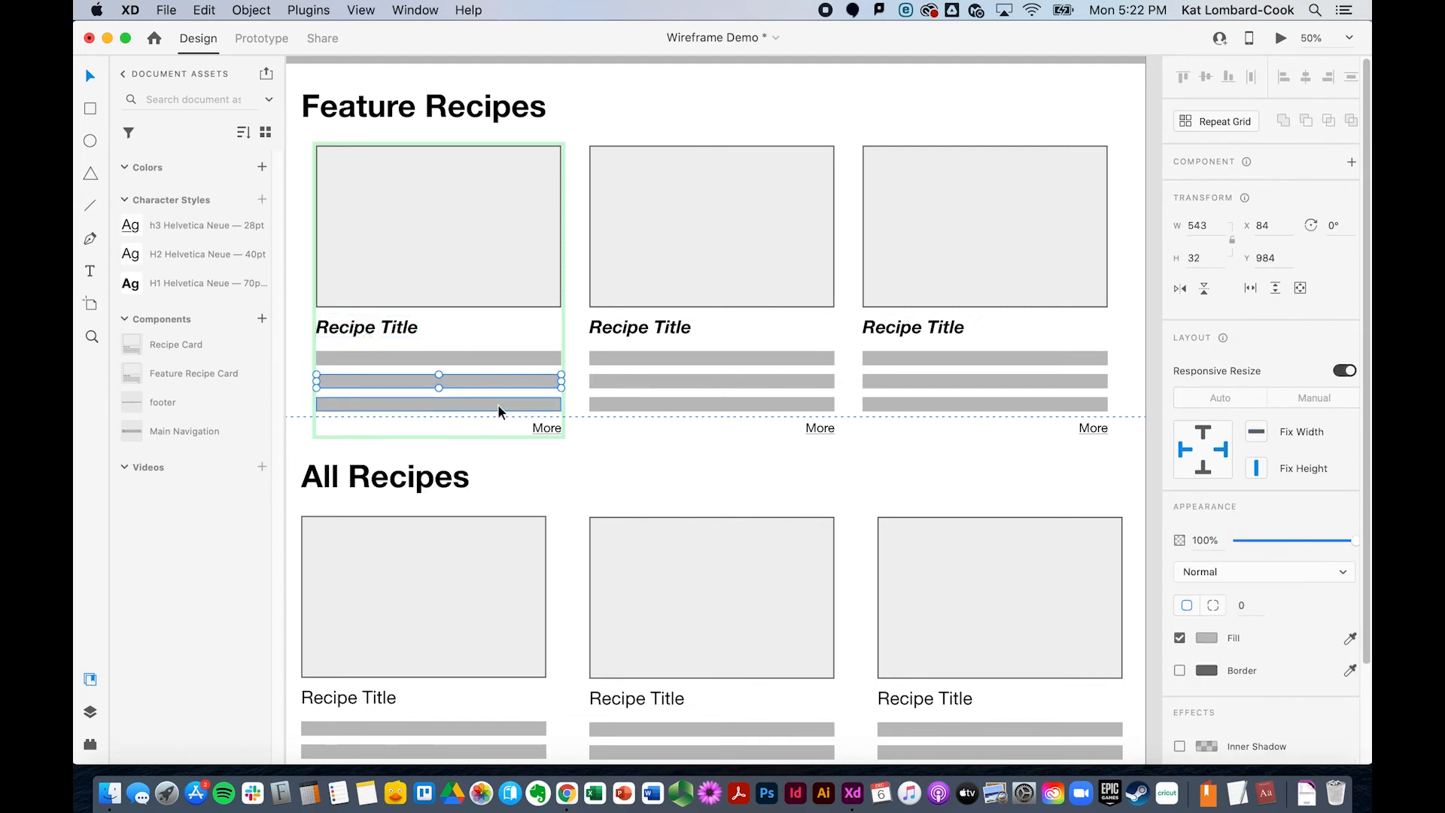
left_click(498, 404, "shift")
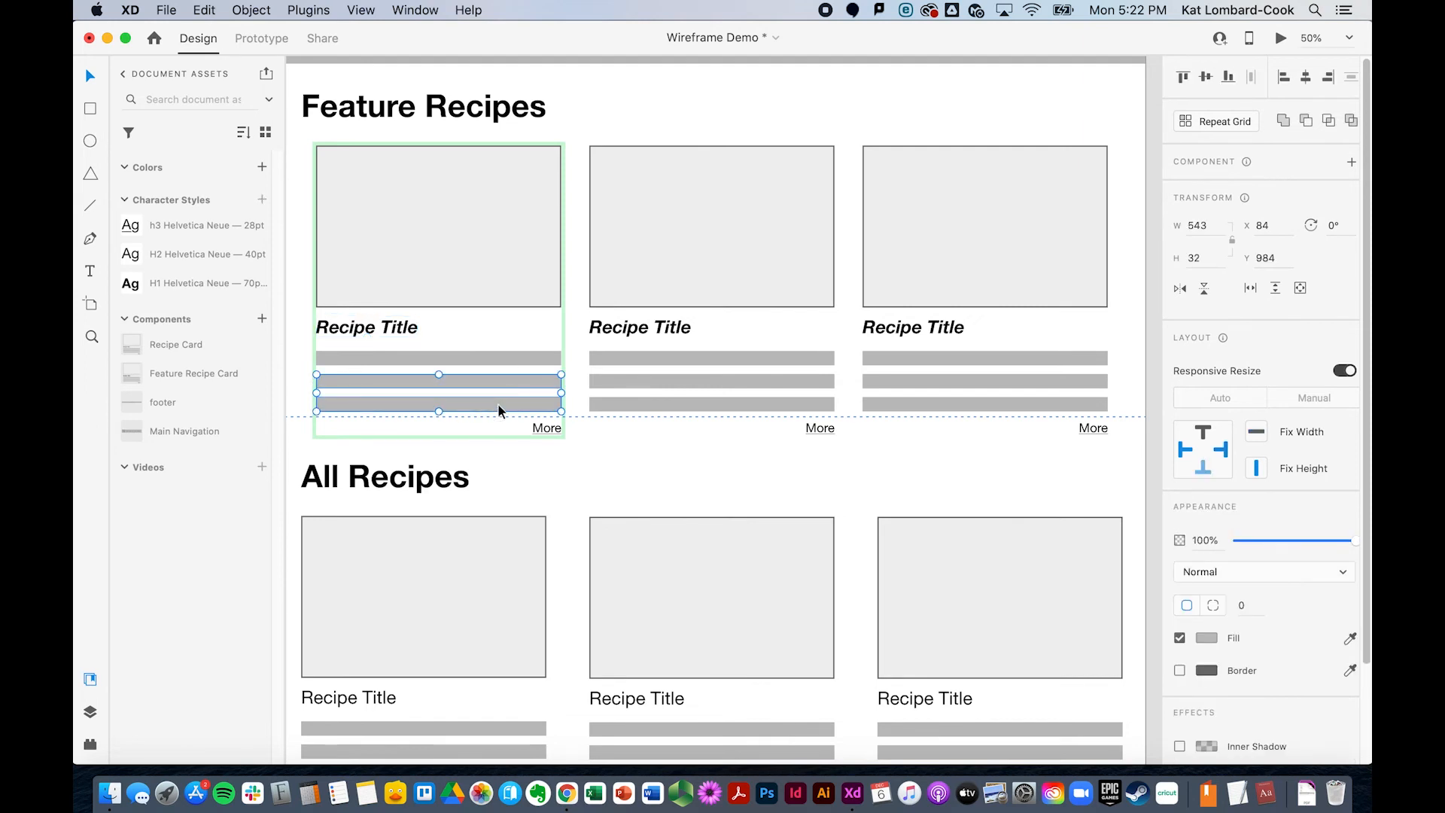
key("Delete")
Thicken the remaining gray text bar in the main Feature Recipe Card to about 59 high and duplicate it just below
left_click(470, 356)
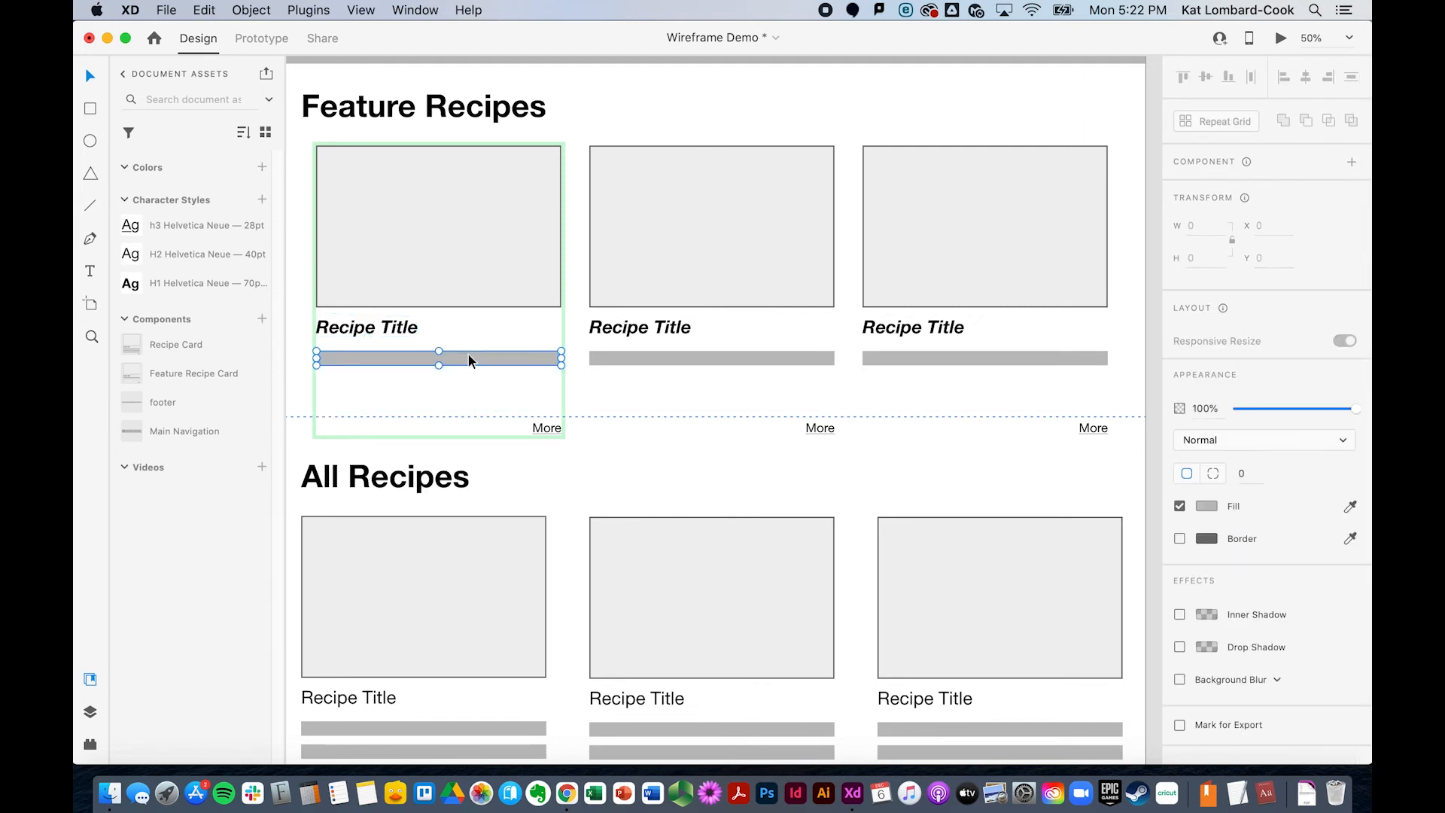
left_click_drag(440, 365, 461, 412)
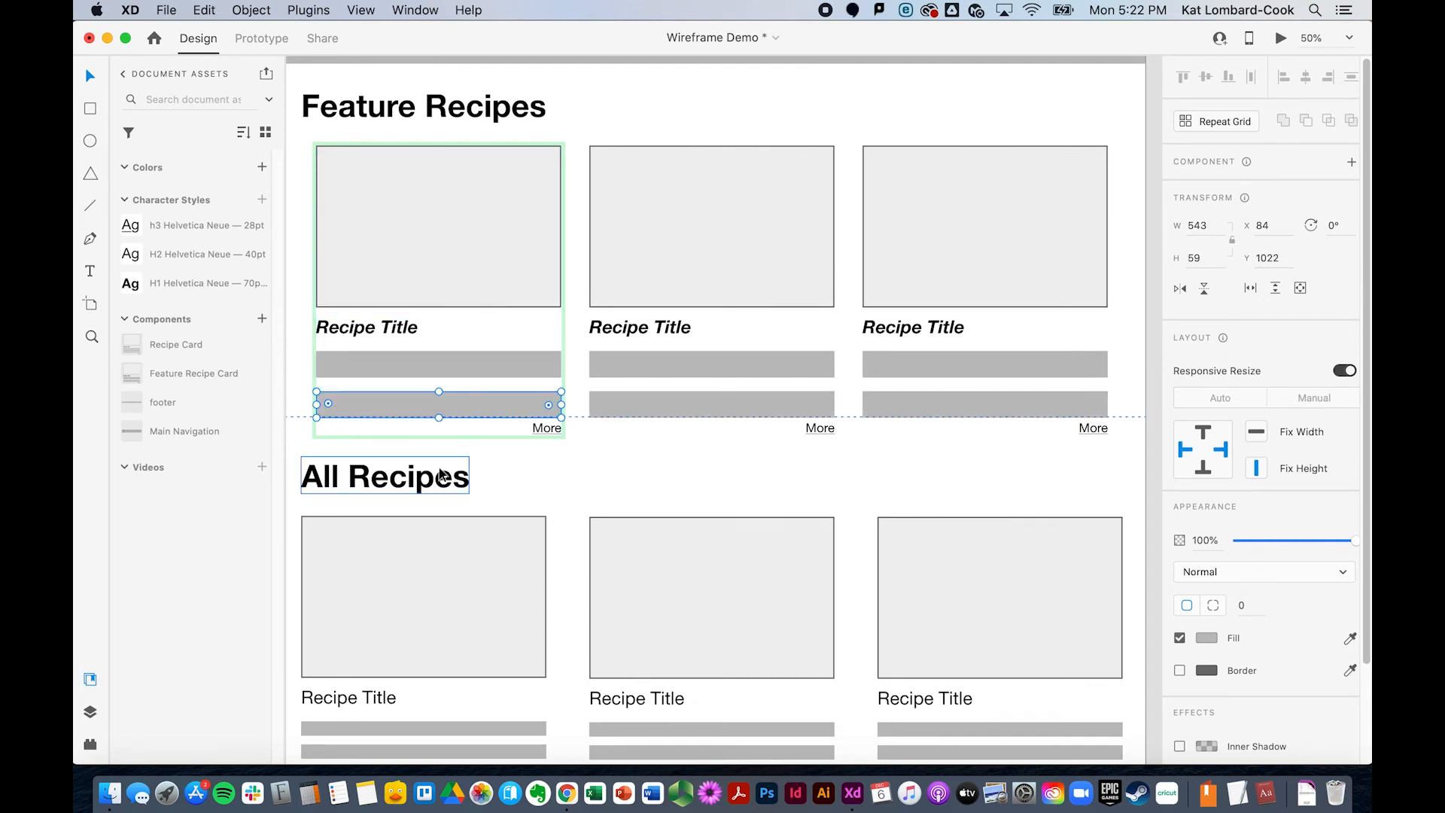
left_click(616, 498)
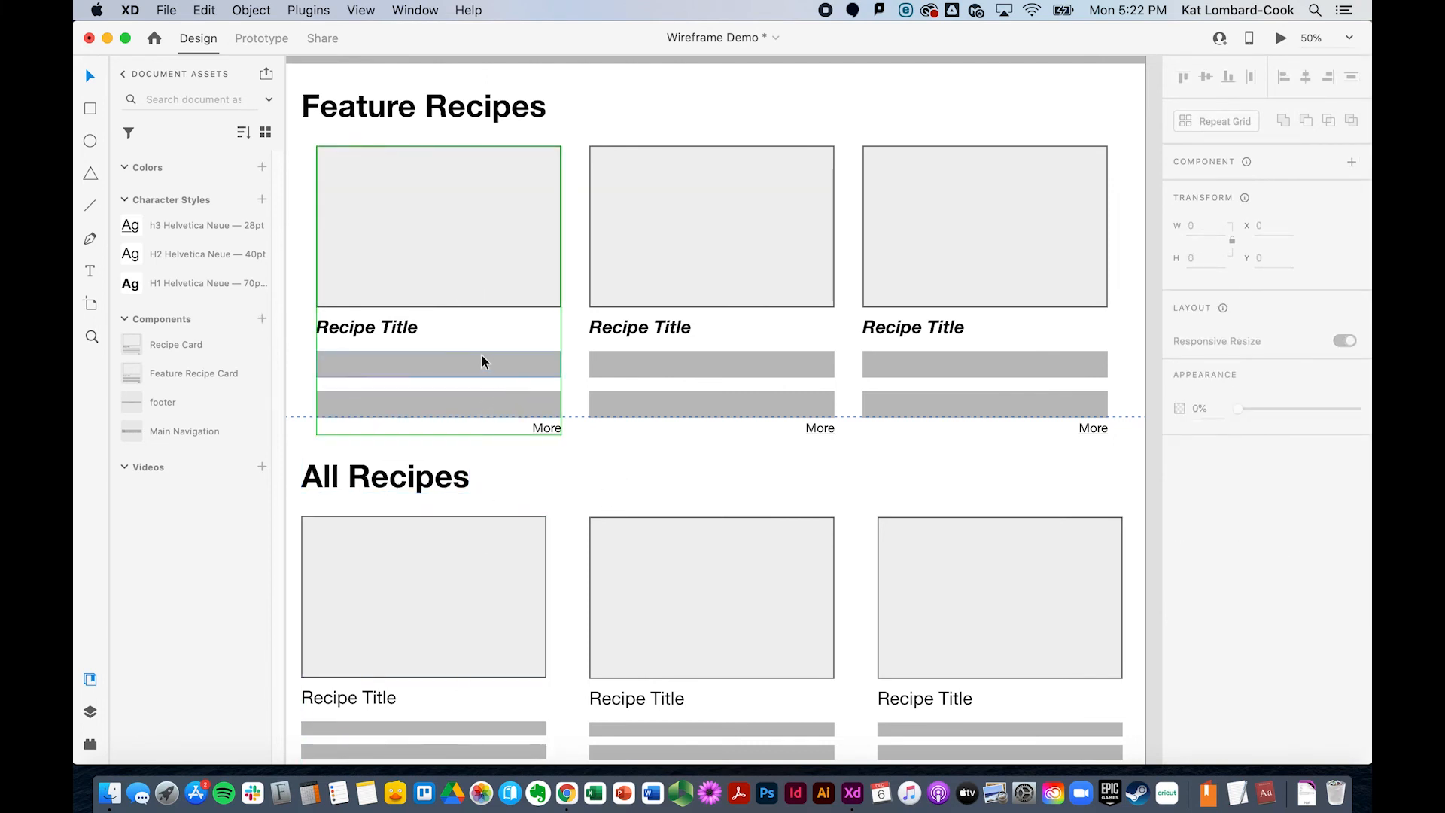
Set the main Feature Recipe Card's title size to 45 and move the title down slightly to about Y 858
left_click(393, 325)
double_click(393, 325)
double_click(392, 325)
double_click(1183, 567)
type("45")
key("Return")
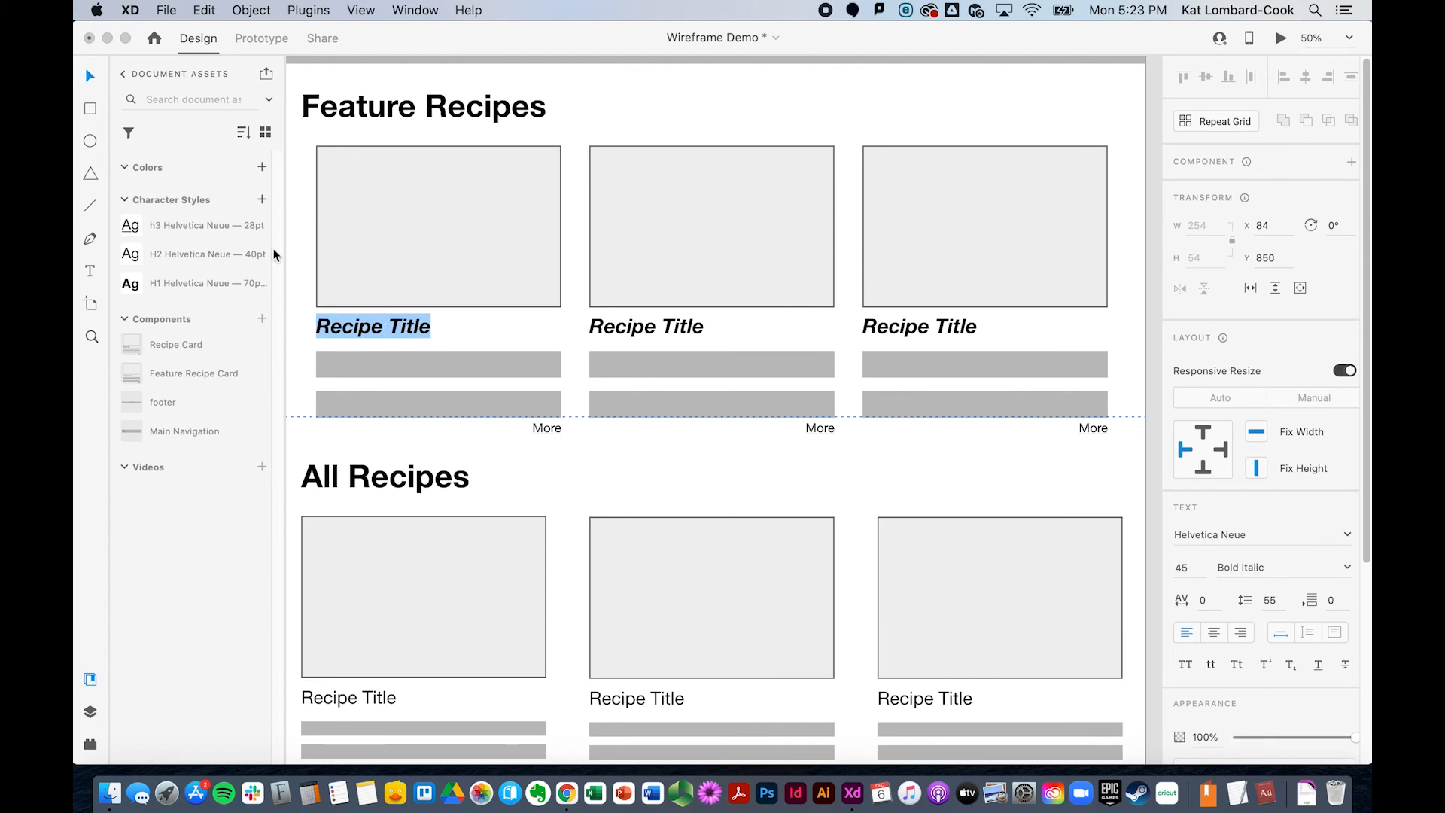
left_click(90, 78)
left_click_drag(406, 329, 399, 336)
left_click(548, 473)
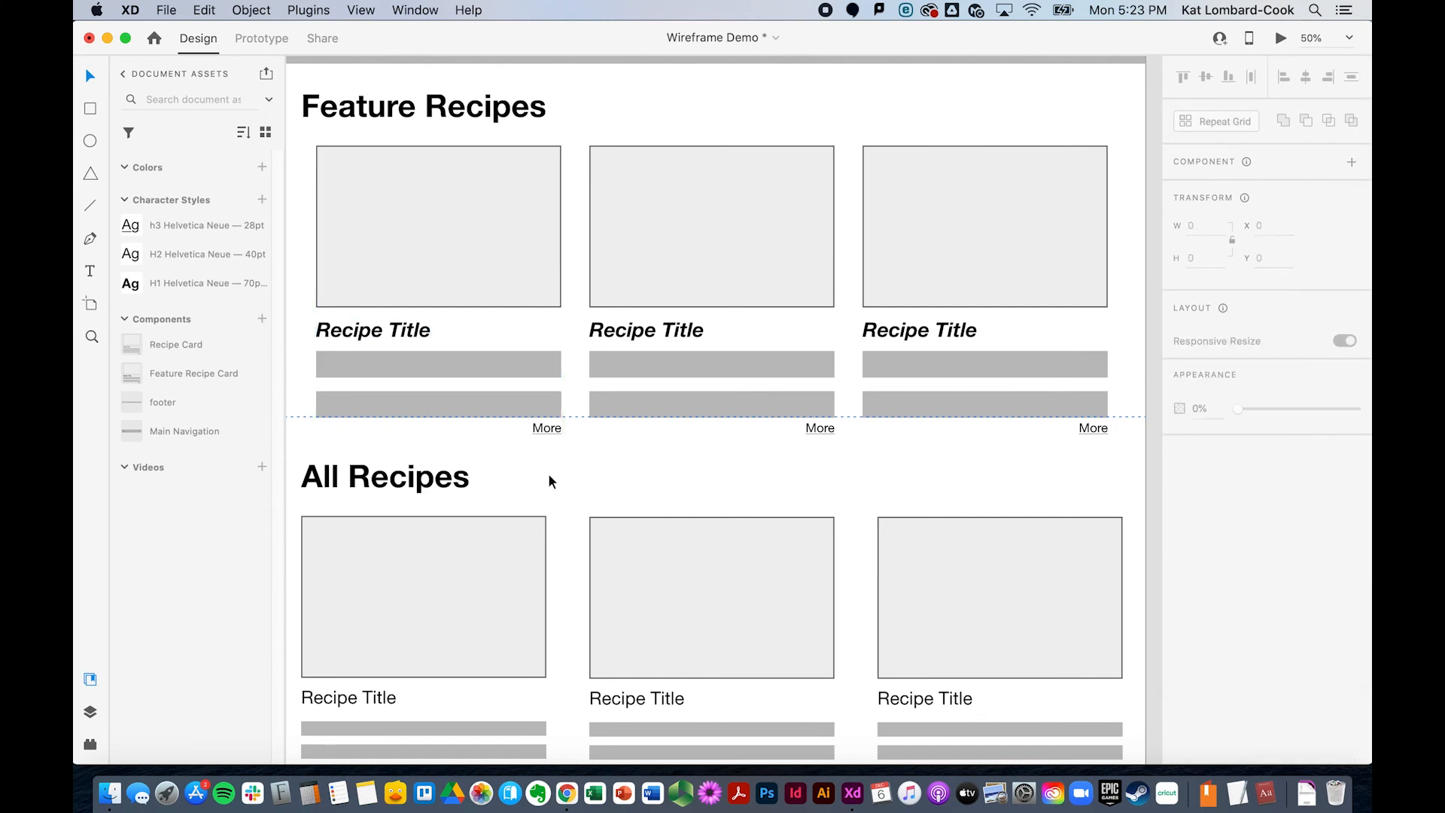
Set the font size of the main Feature Recipe Card's title to 50
scroll(548, 472, "down", 3)
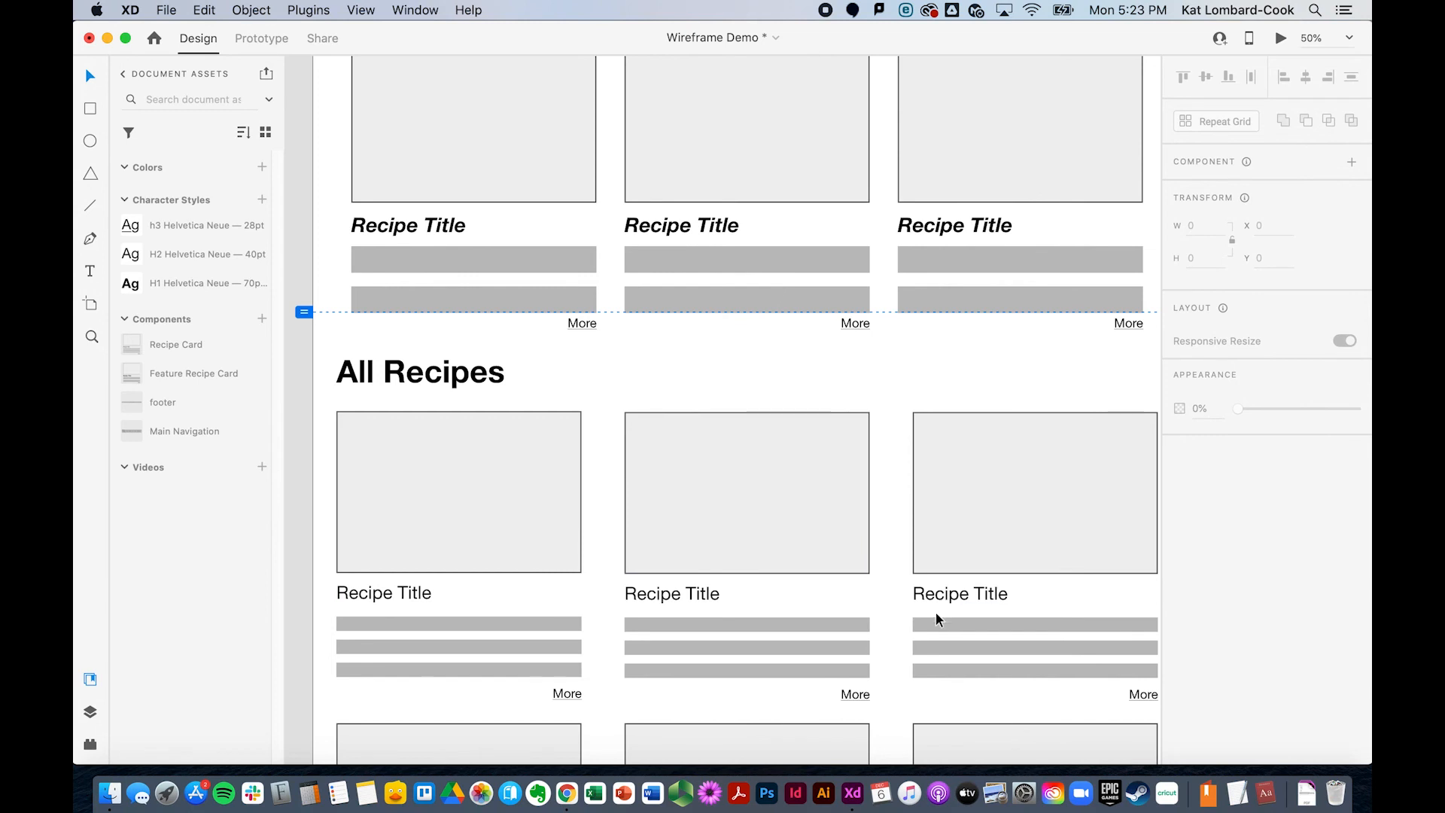
left_click(443, 233)
double_click(443, 233)
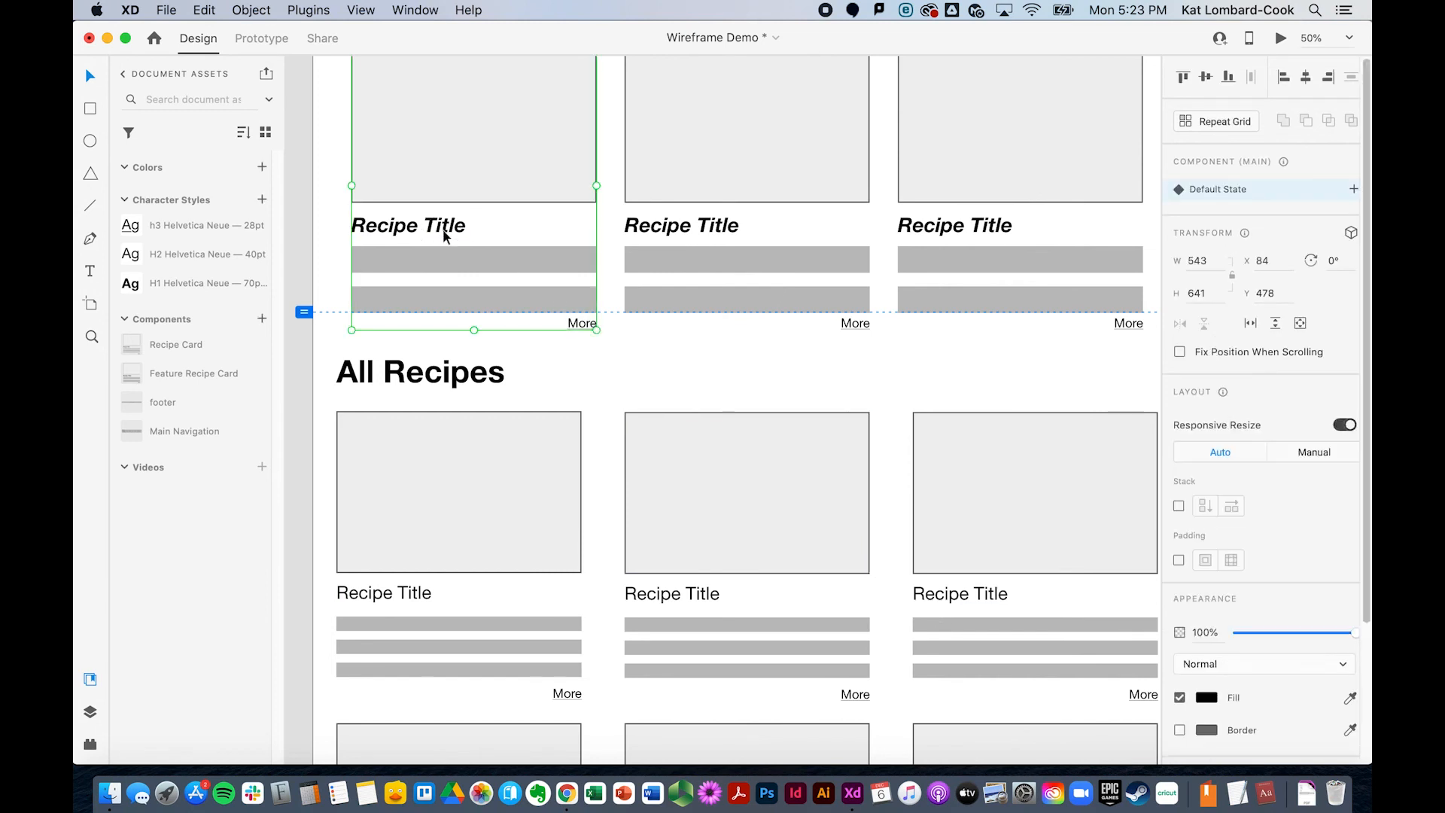
double_click(445, 231)
left_click(1185, 568)
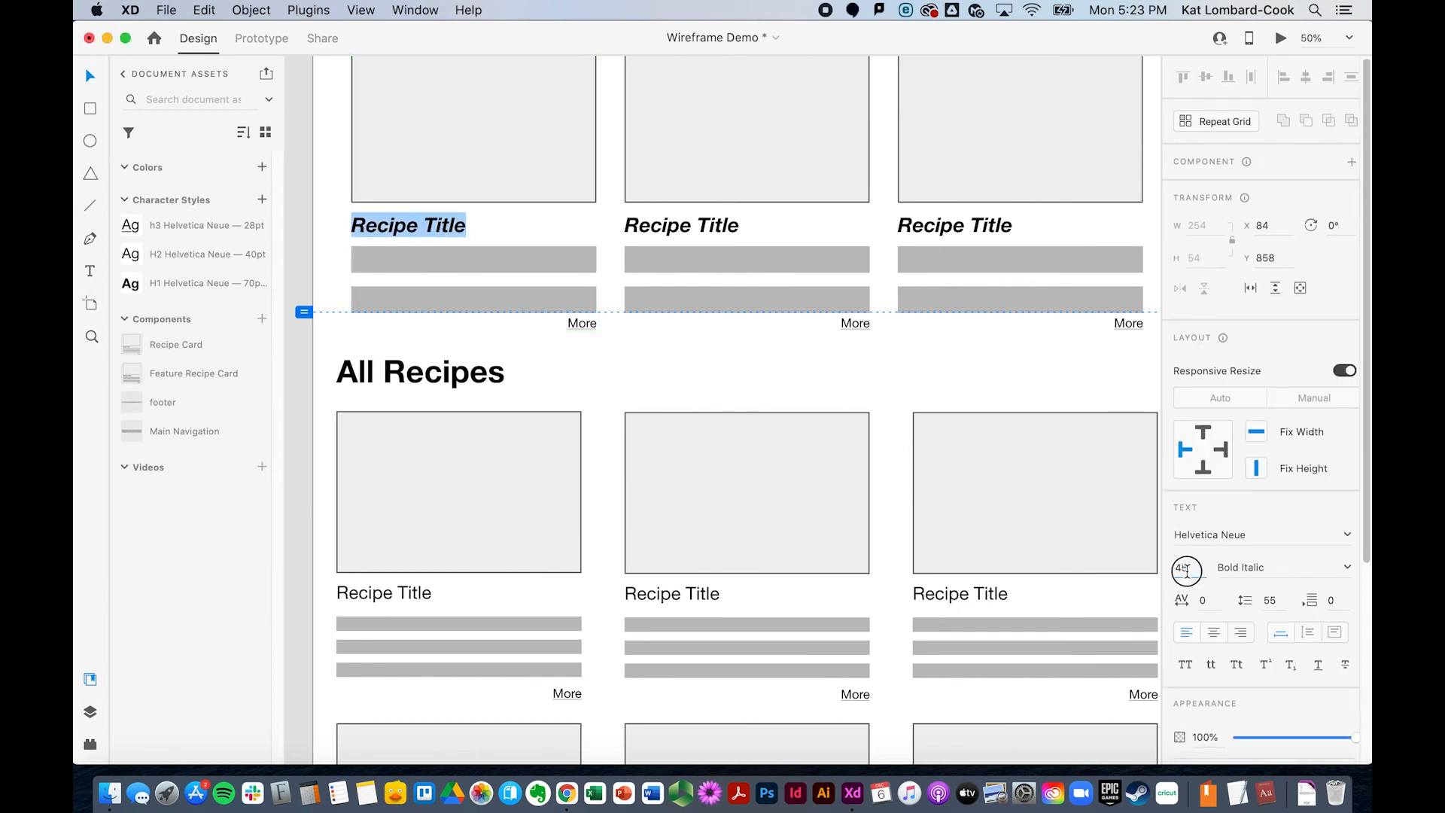
key("Return")
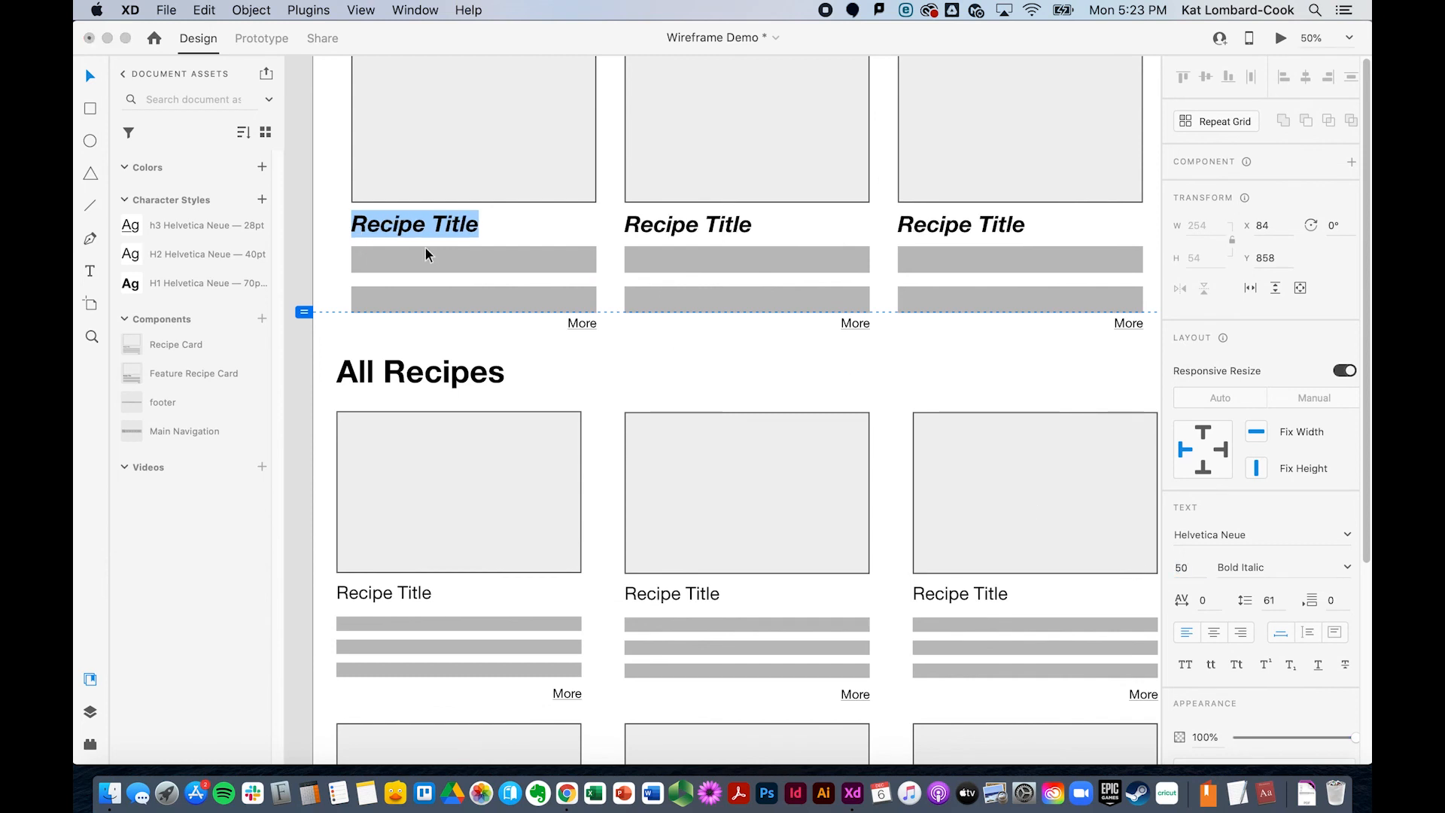
left_click(316, 226)
left_click(316, 240)
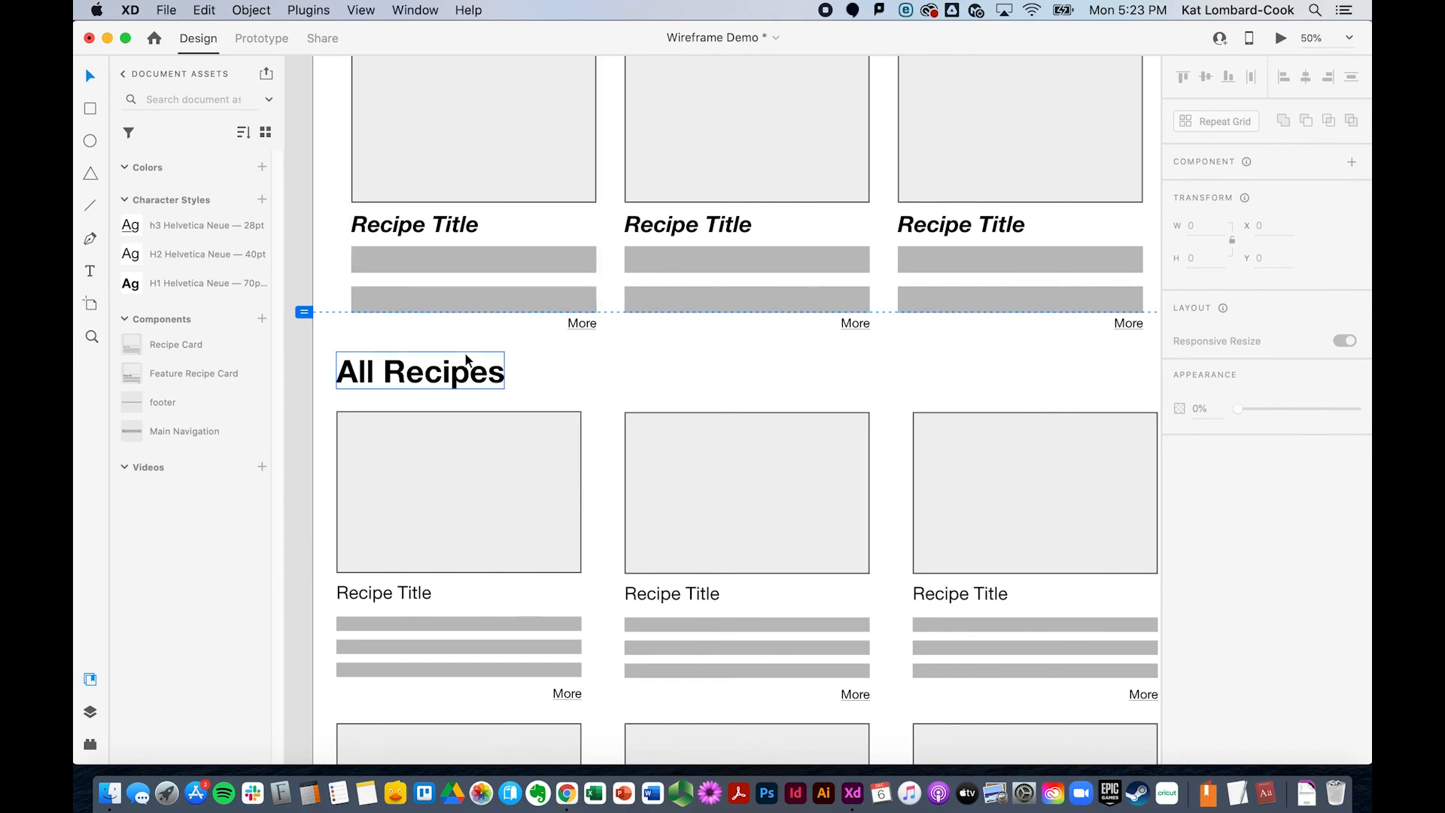
Look over the Recipe Page and both artboards together, and examine the h3, H2 and H1 character styles in the document assets
scroll(542, 489, "down", 2)
scroll(543, 491, "down", 3)
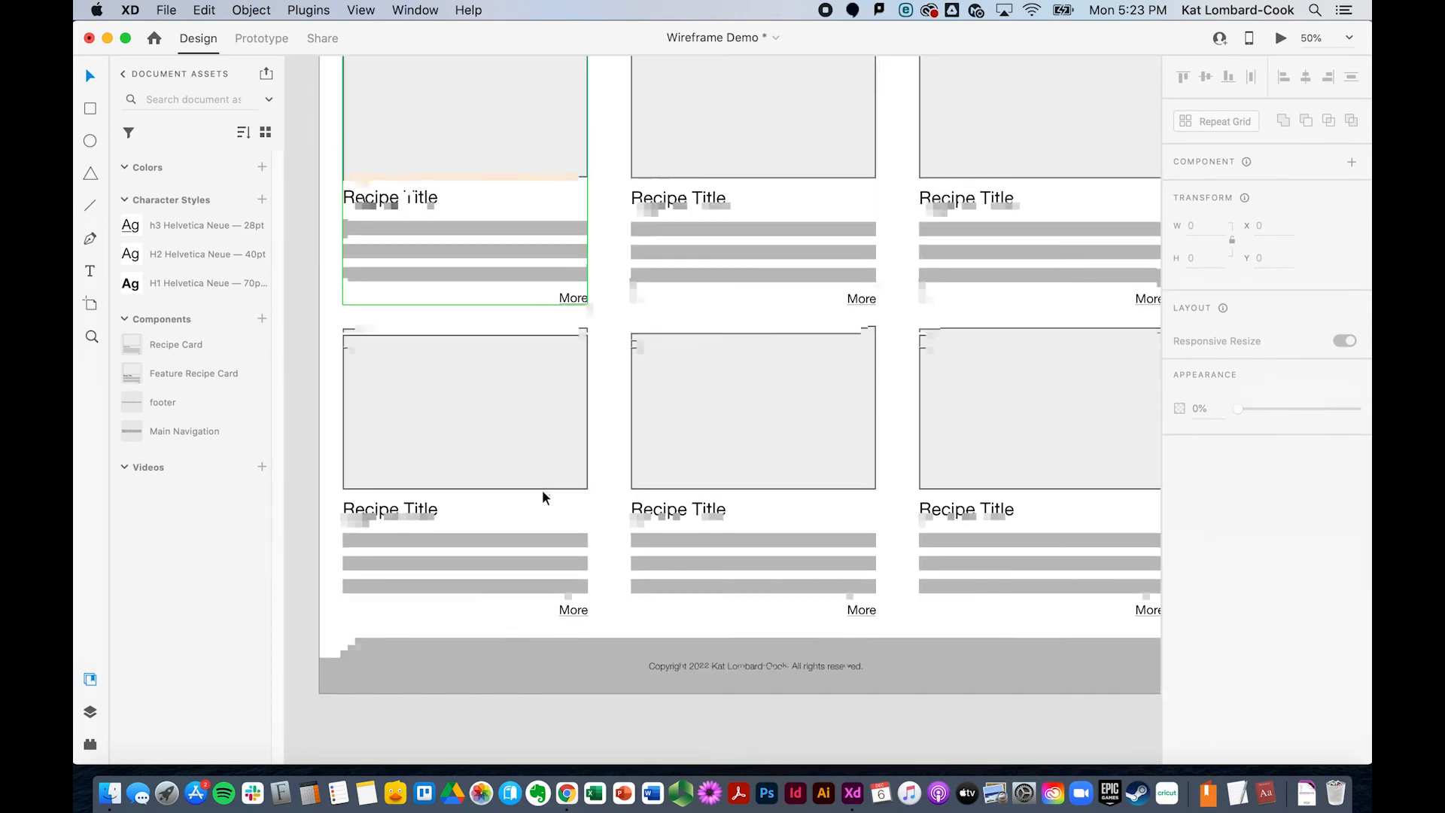
scroll(541, 497, "up", 8)
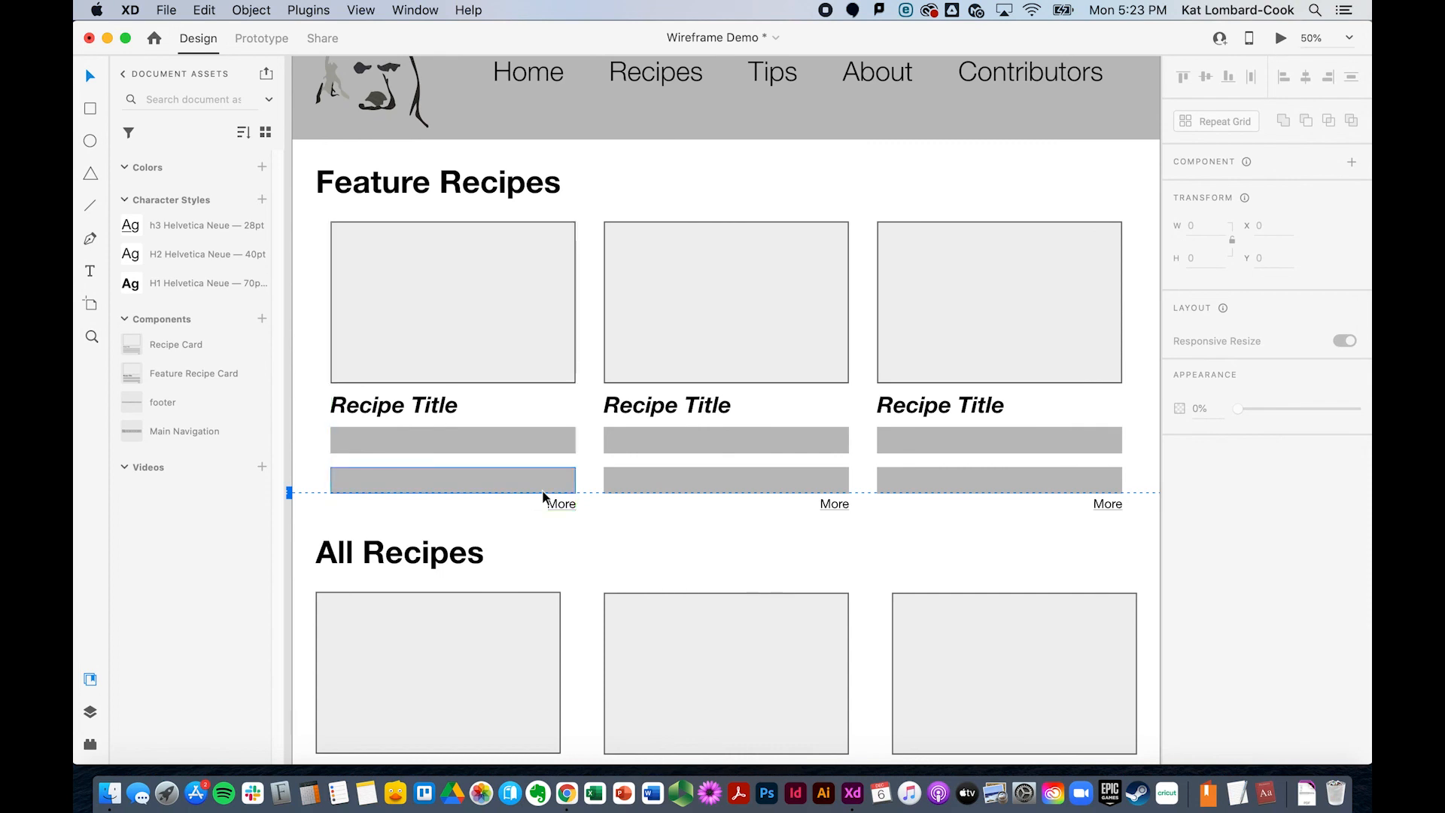
key("super+0")
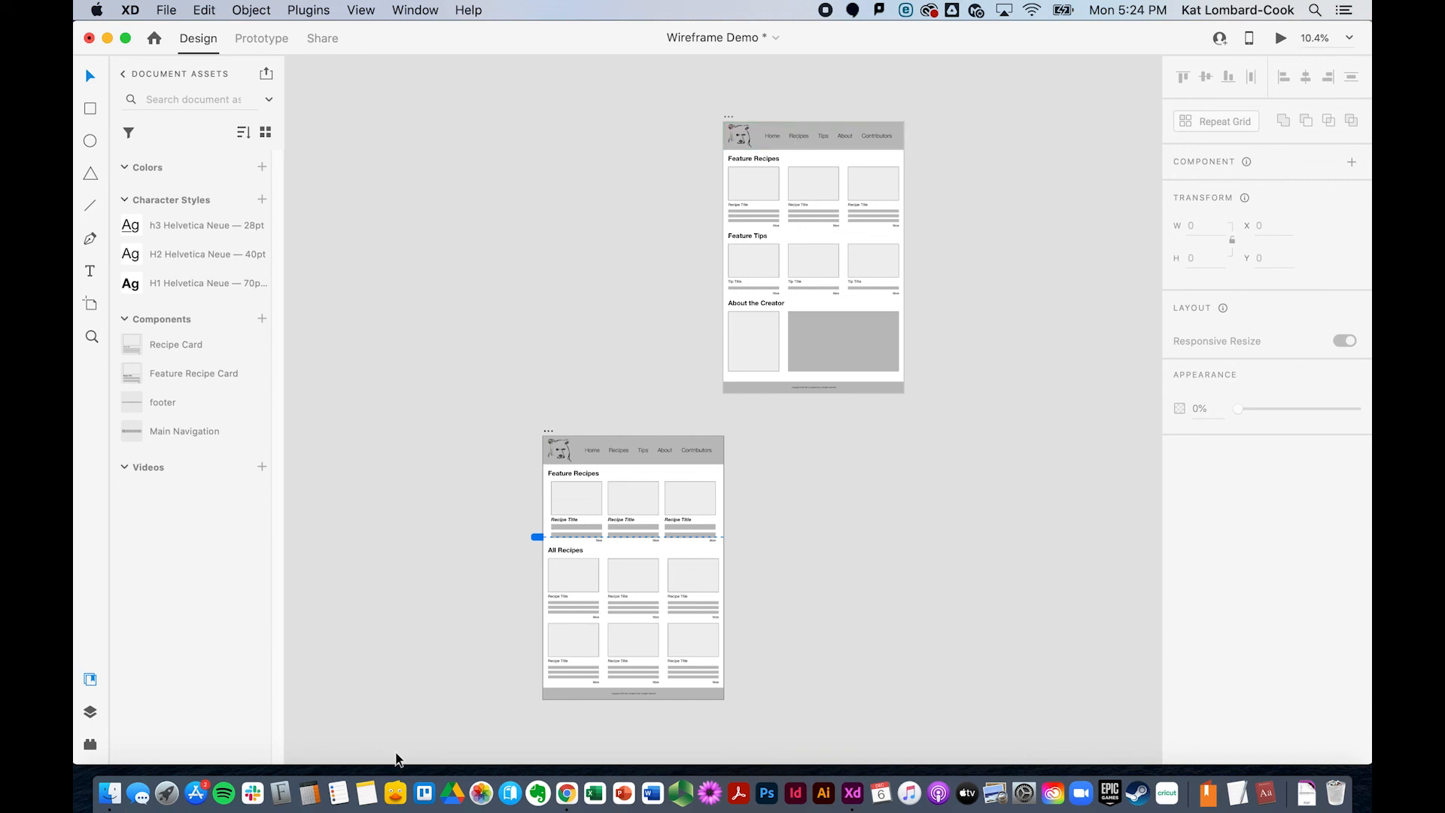
left_click(185, 226)
left_click(130, 225)
double_click(157, 226)
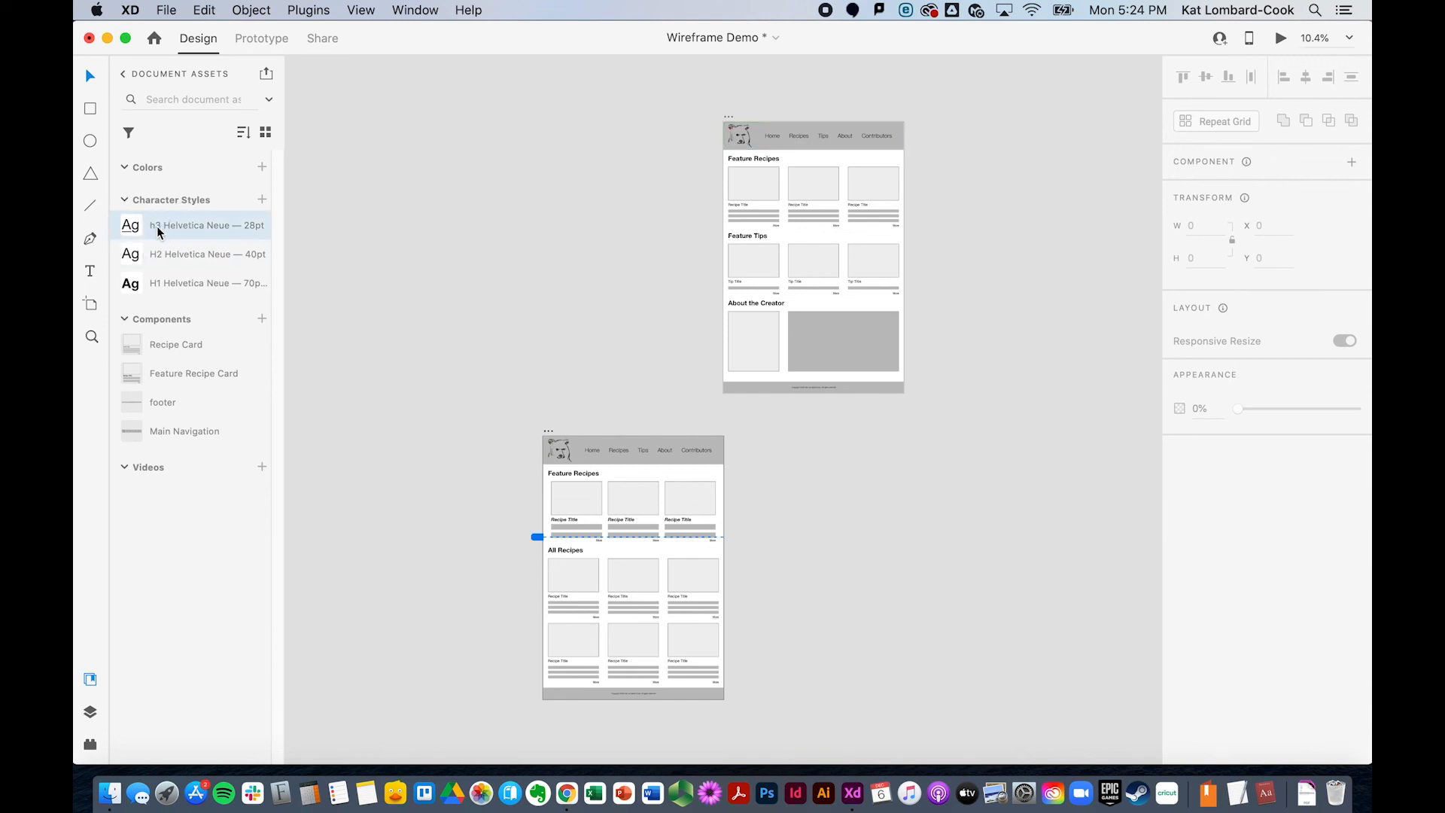
left_click(141, 226)
left_click(218, 253)
left_click(211, 286)
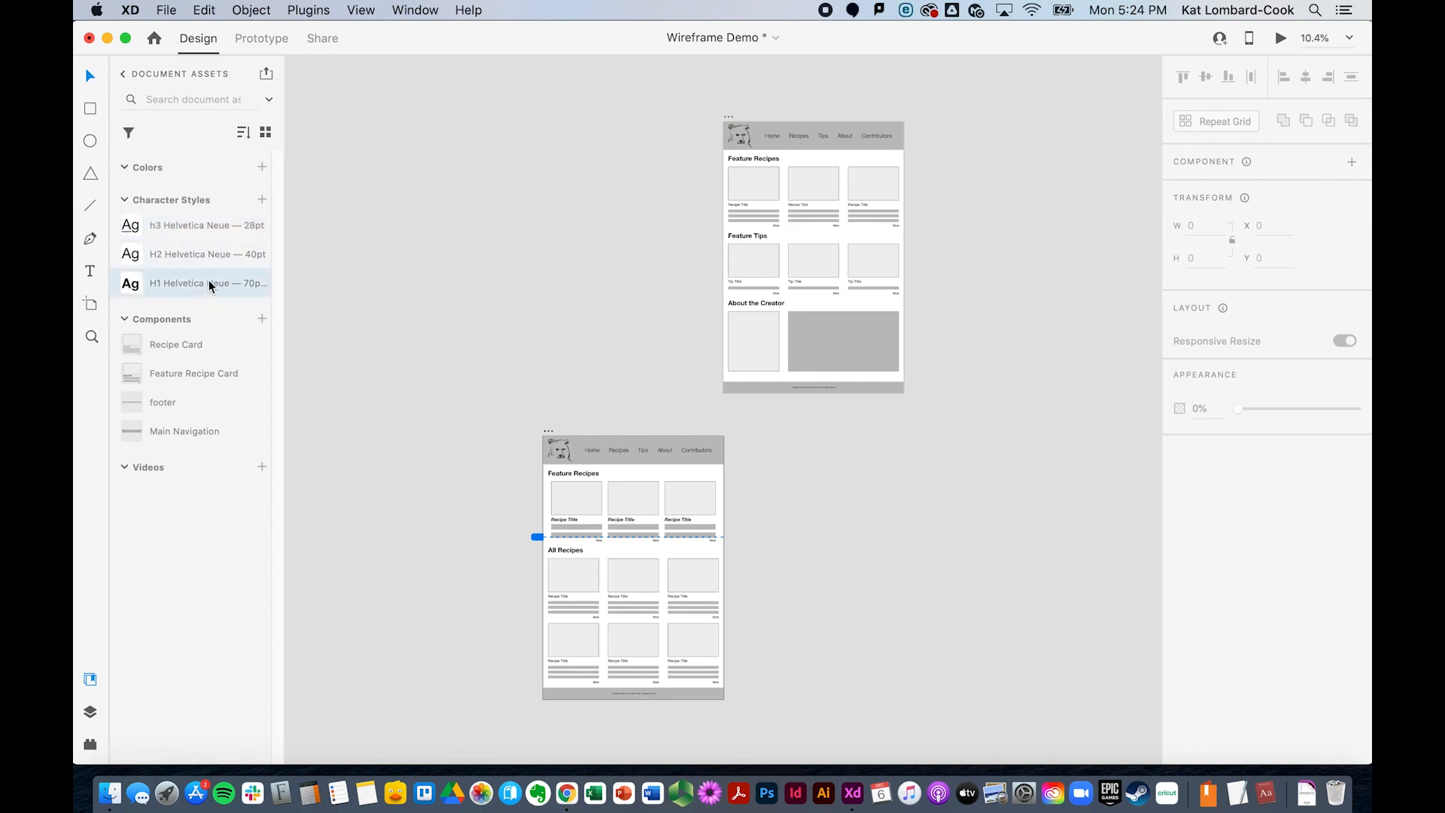
left_click(205, 253)
left_click(185, 227)
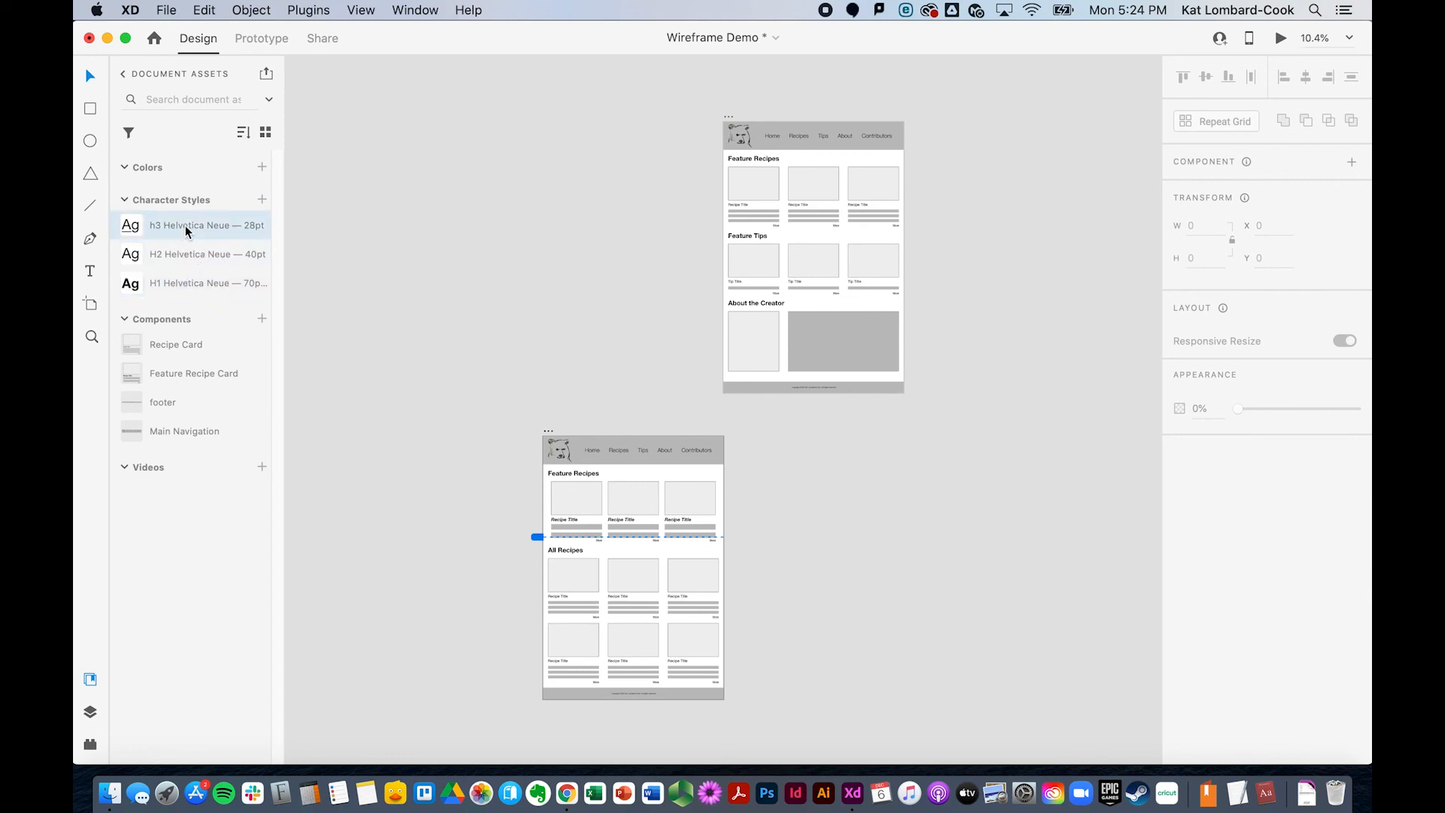
Save the wireframe document
key("super+s")
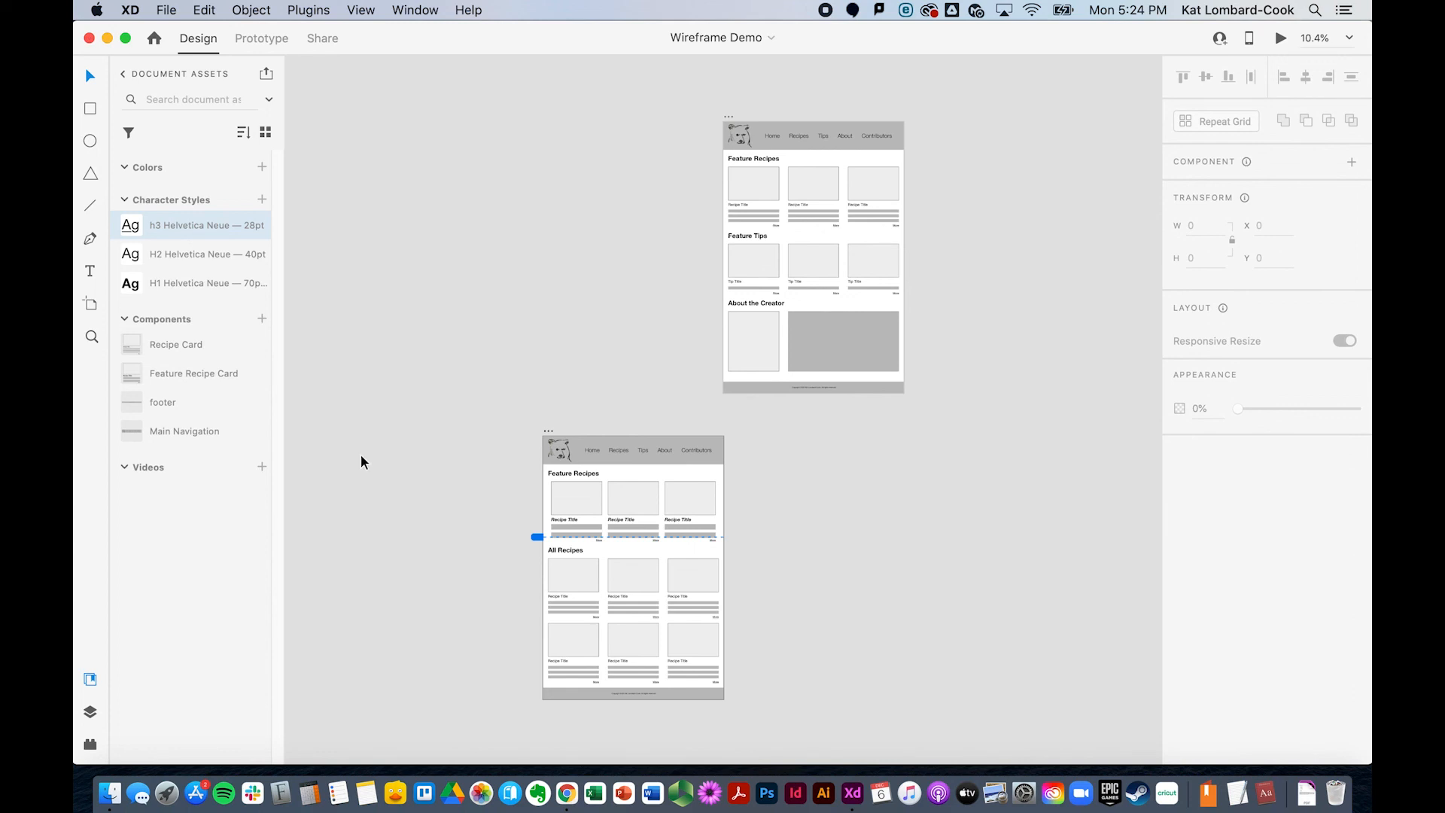